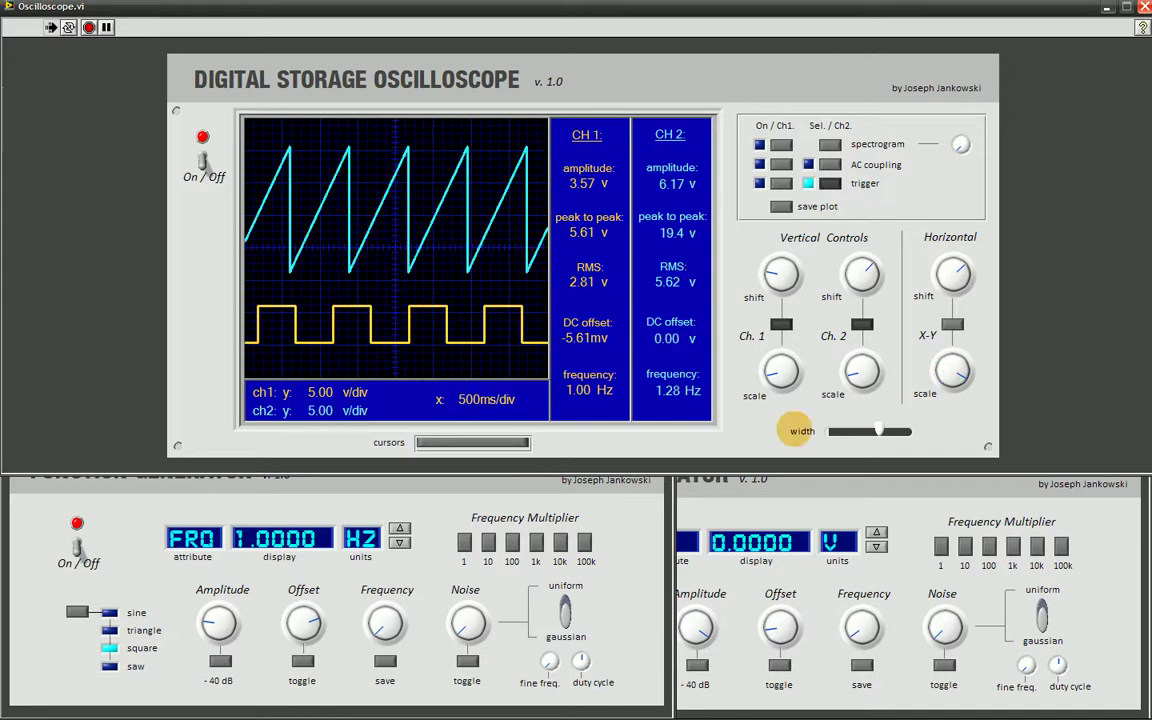
Step: Bring the first function generator forward and cycle its waveform through sine, square and triangle to saw
click(641, 501)
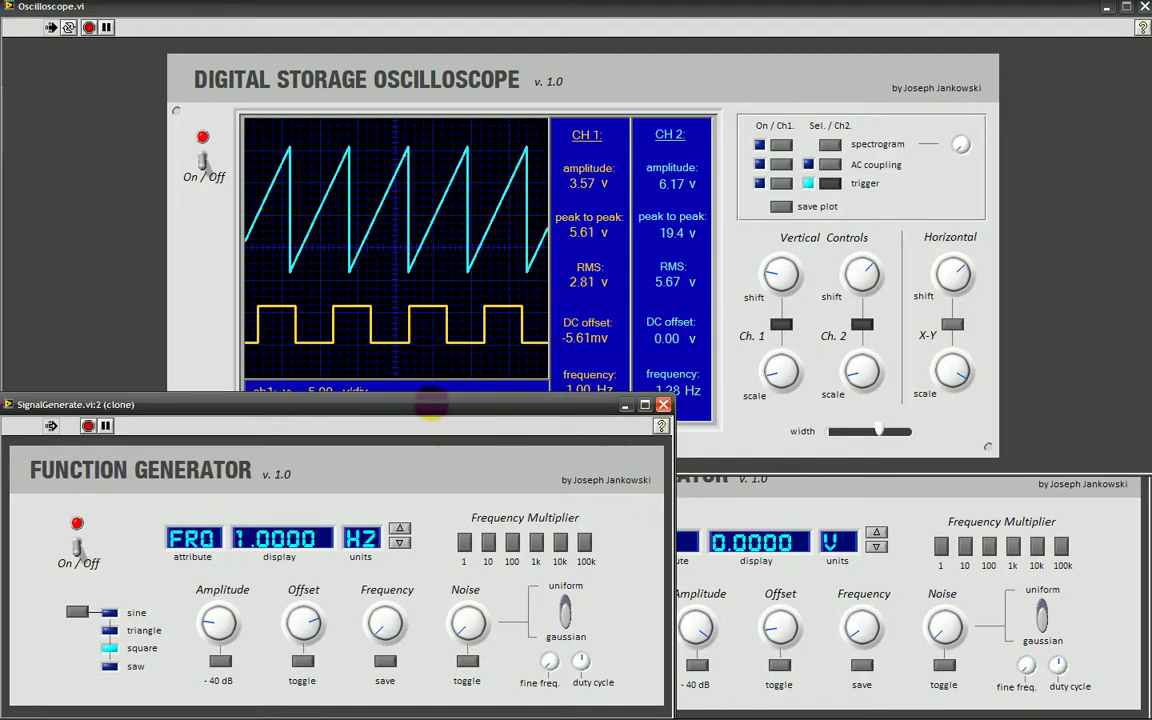
mouse_move(442, 404)
mouse_down()
mouse_move(540, 385)
mouse_move(489, 391)
mouse_move(424, 422)
mouse_move(452, 388)
mouse_up()
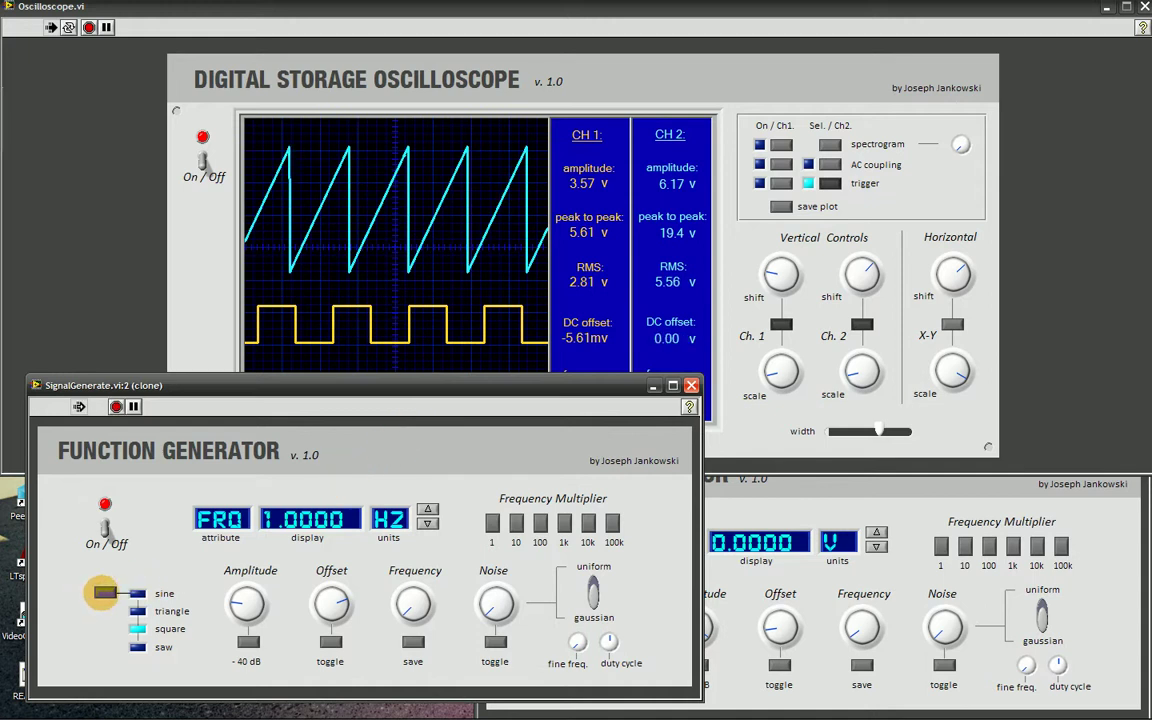
click(101, 592)
click(102, 592)
click(103, 591)
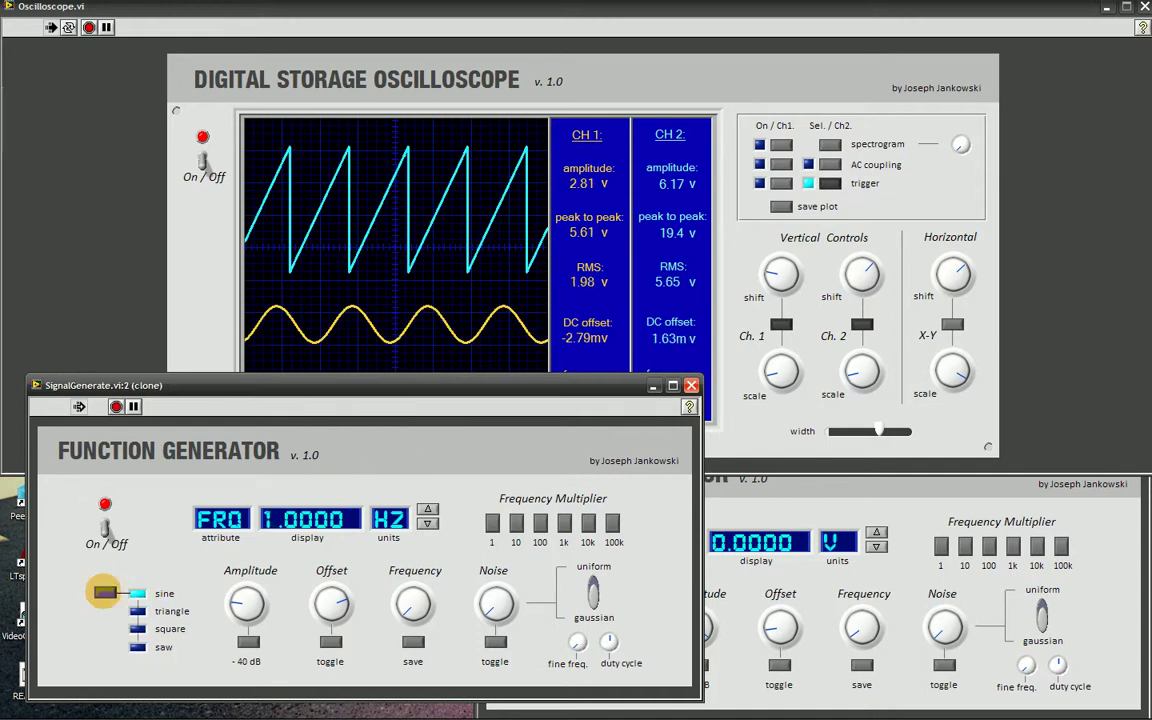
click(104, 592)
click(104, 592)
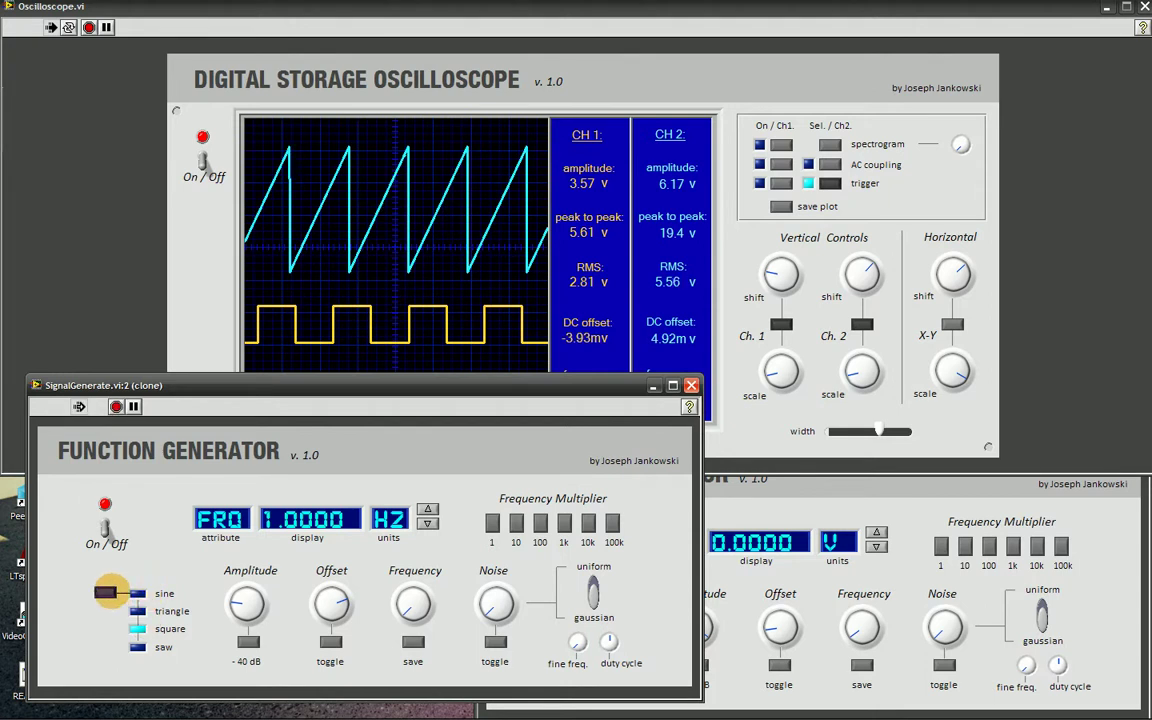
click(109, 592)
click(109, 592)
click(110, 591)
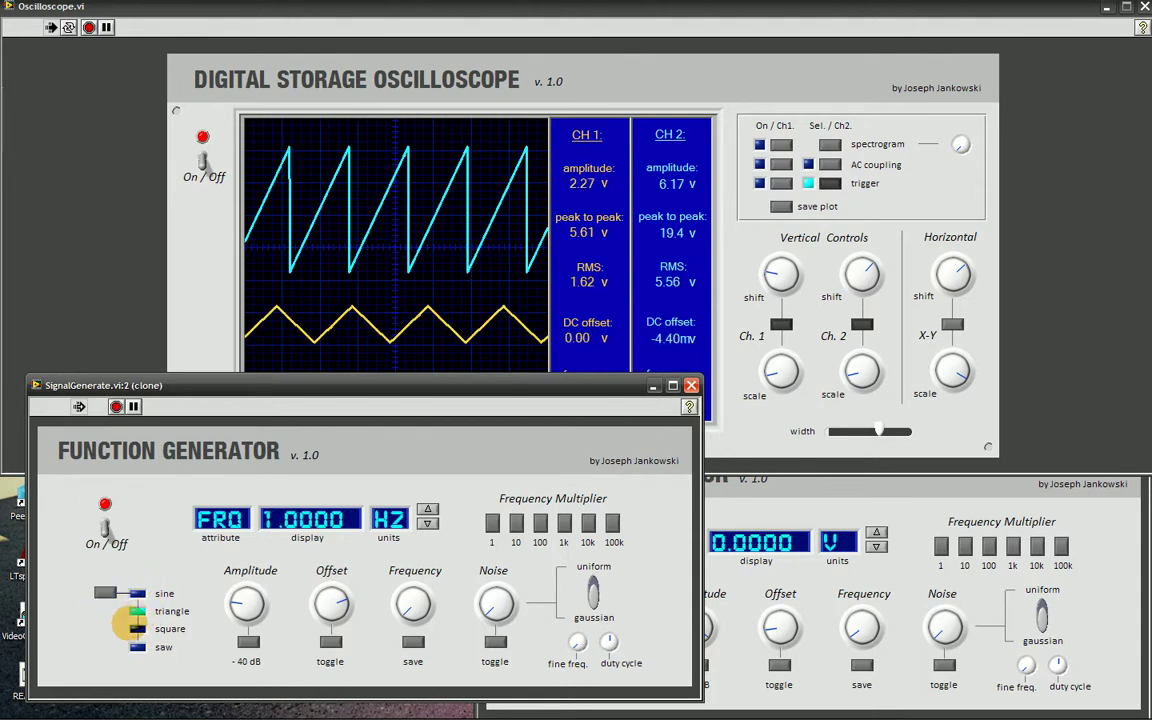
click(104, 592)
click(104, 592)
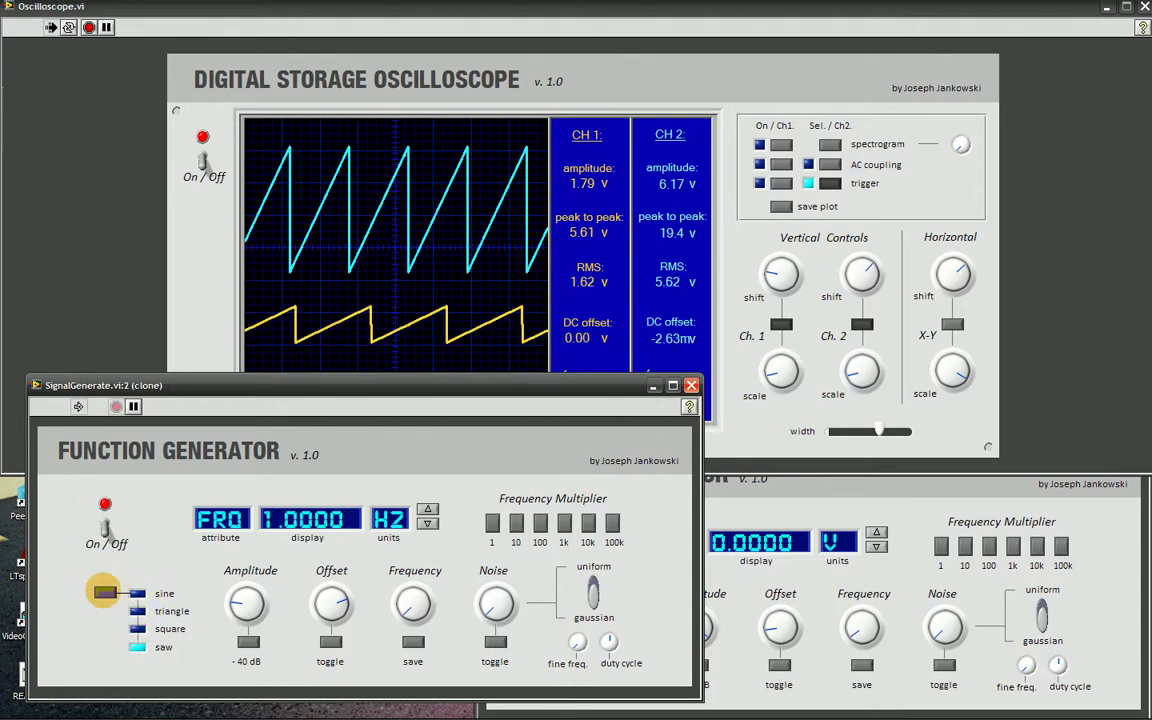
Step: Deselect every waveform, adjust the generator's DC offset, and switch the offset output on and back off
click(104, 592)
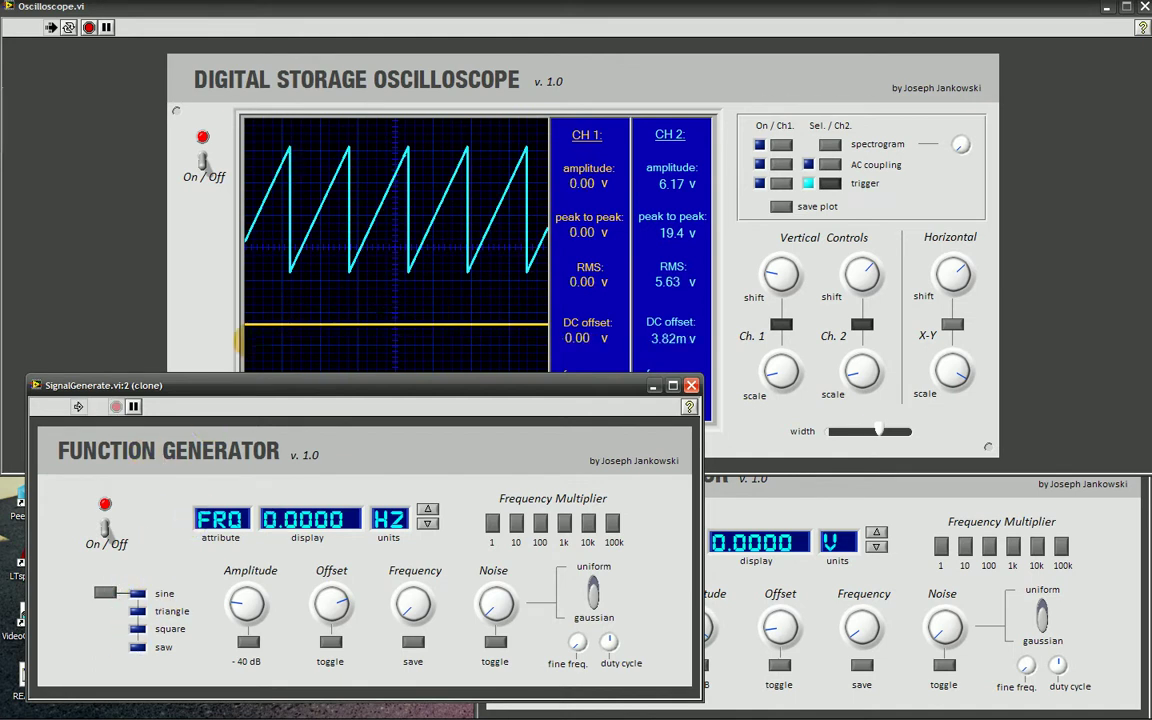
drag(330, 626, 336, 584)
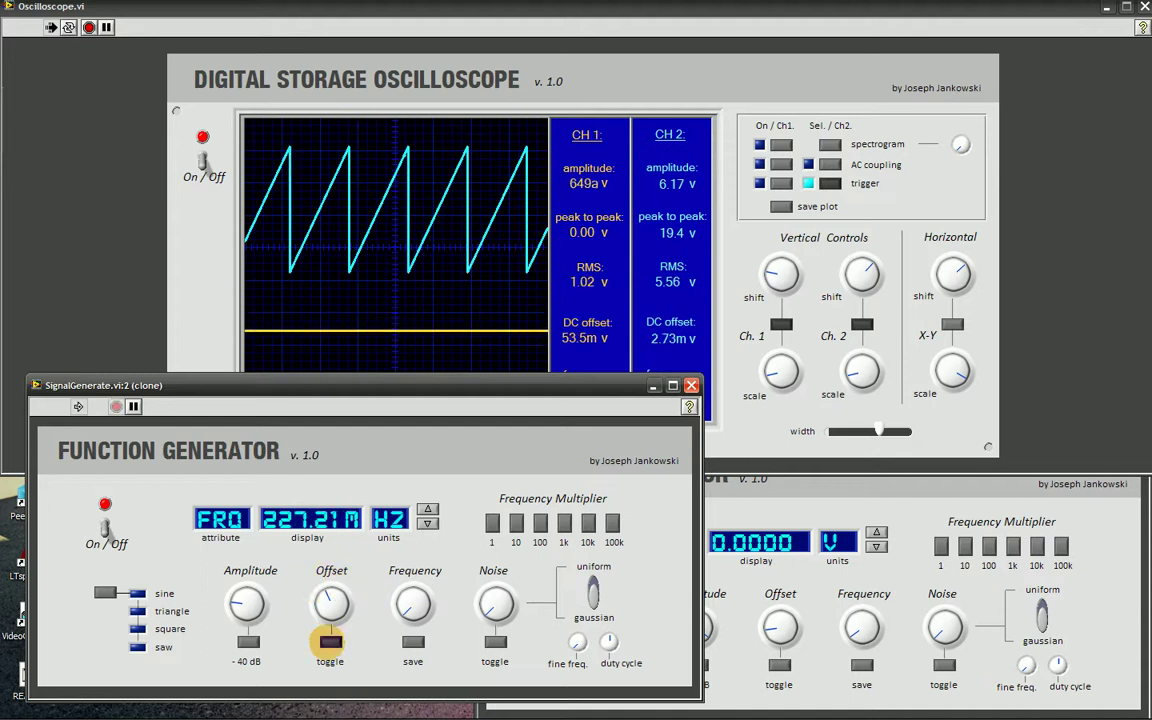
click(330, 642)
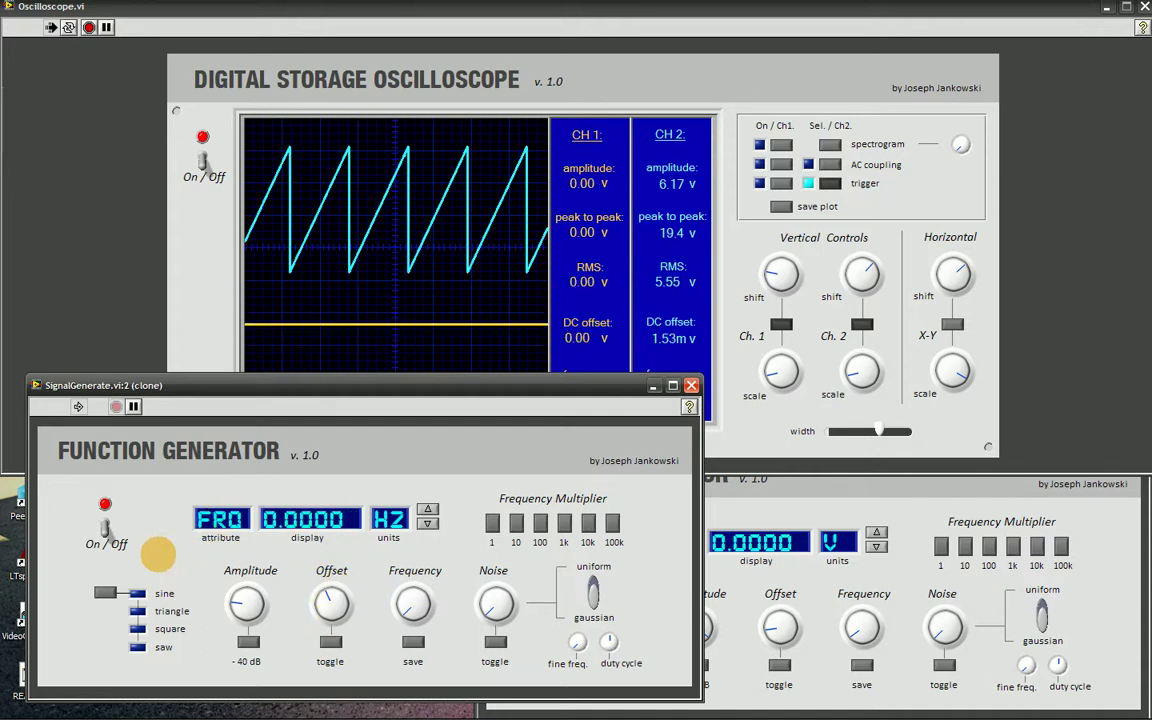
Step: Select the sine waveform, switch on the generator's noise and raise its level
click(105, 590)
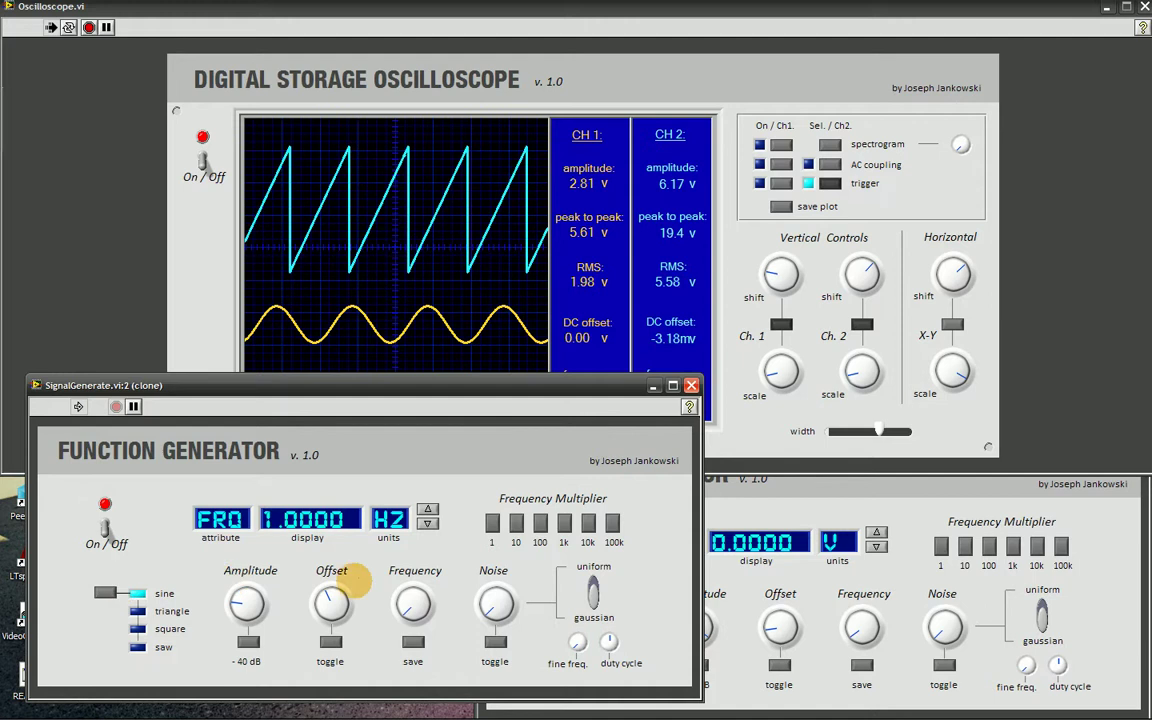
click(334, 604)
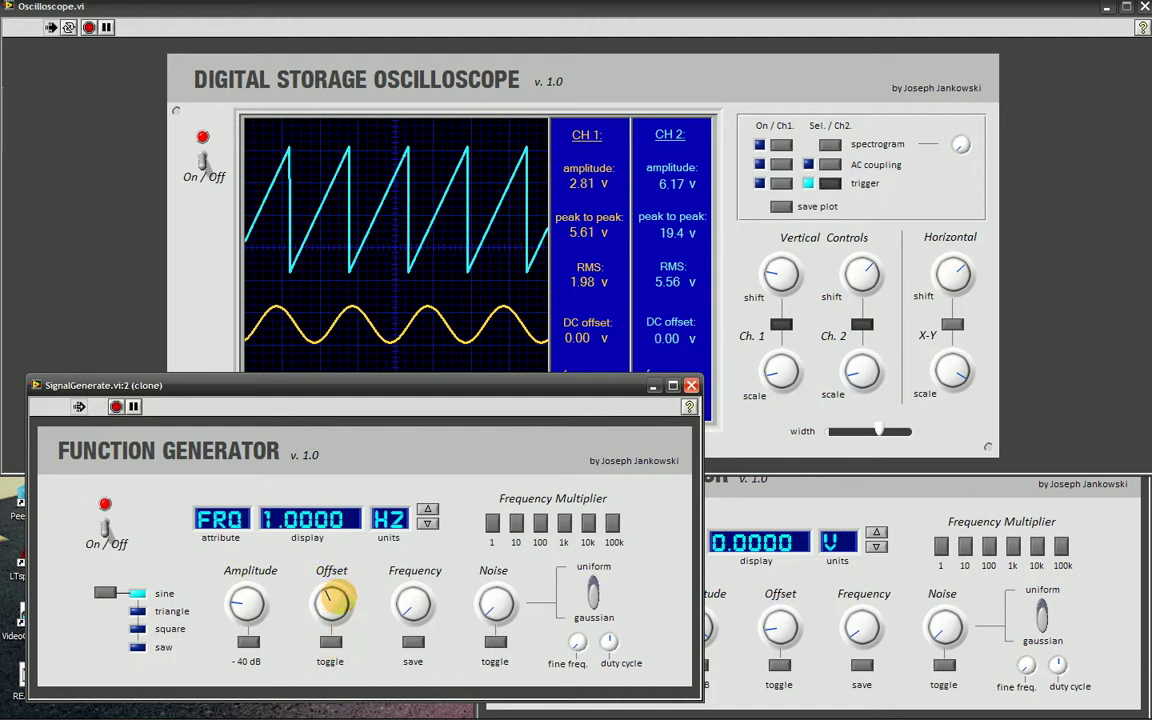
click(495, 640)
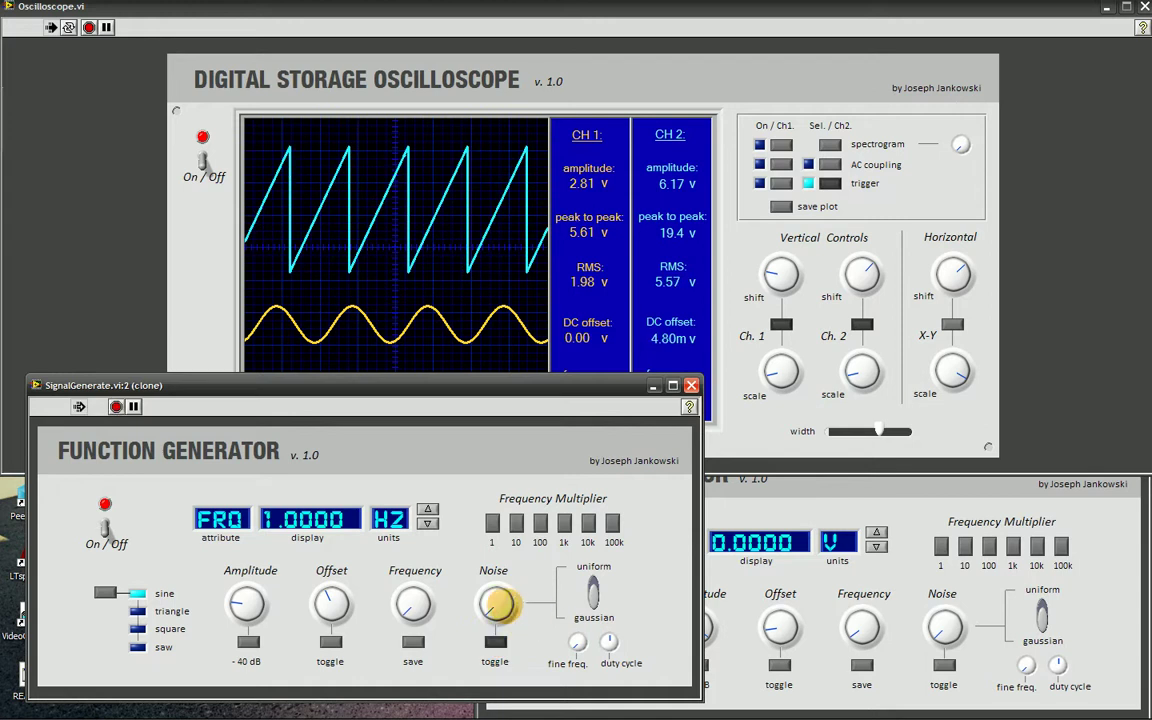
drag(501, 604, 488, 600)
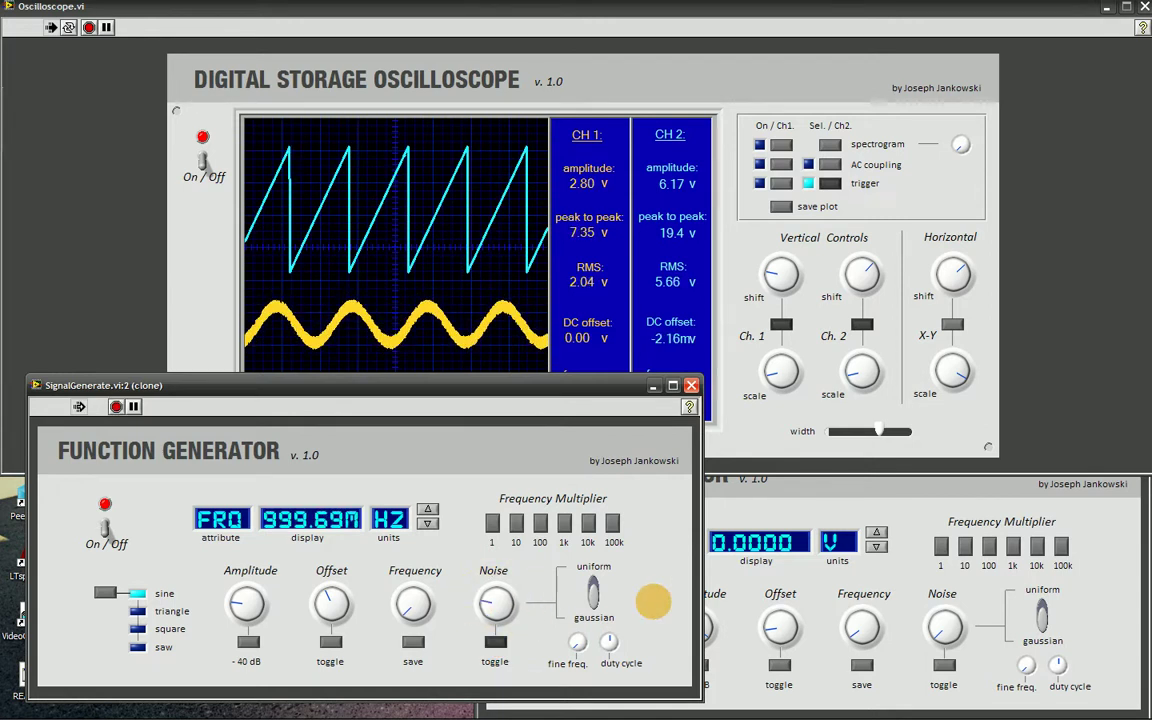
Step: Scale the oscilloscope to 250 ms/div, channel 1 to 2.50 V/div and channel 2 to 10.0 V/div, and shift both traces toward the middle
drag(952, 372, 959, 369)
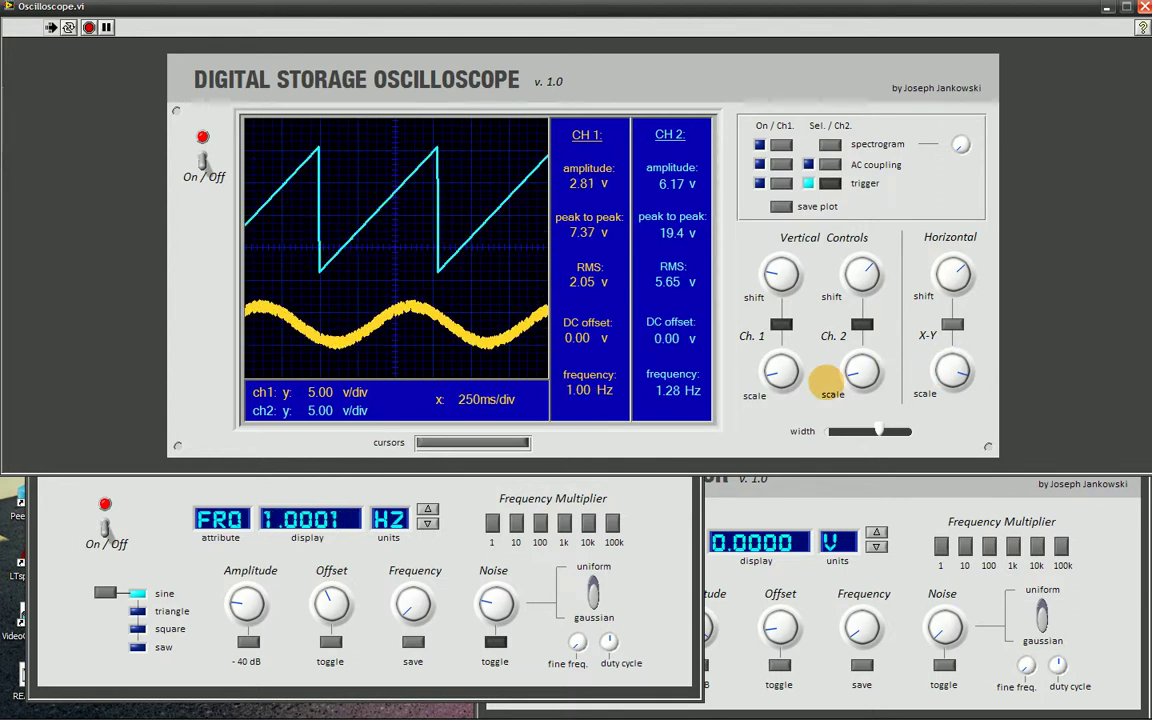
drag(858, 372, 862, 368)
mouse_move(780, 368)
mouse_down()
mouse_move(770, 364)
mouse_move(782, 365)
mouse_up()
drag(862, 272, 858, 288)
drag(783, 268, 795, 249)
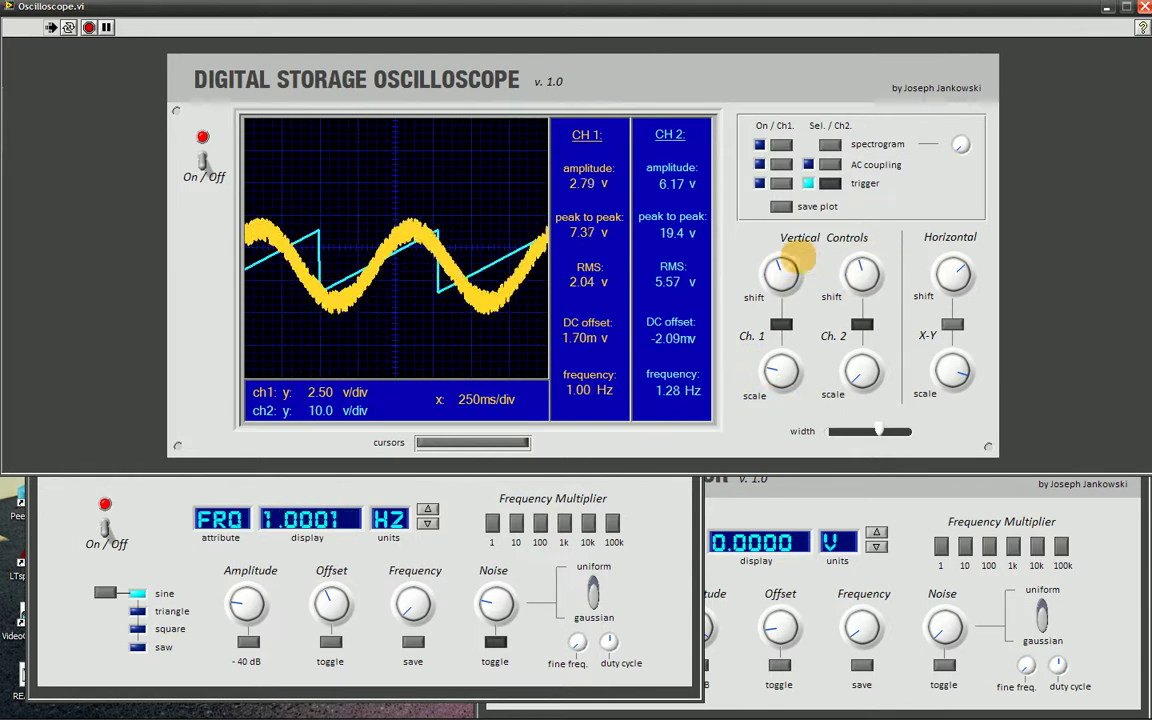
Step: Raise the sine wave's noise level, shift the channel 1 trace lower, and switch the noise type to gaussian
drag(495, 601, 488, 600)
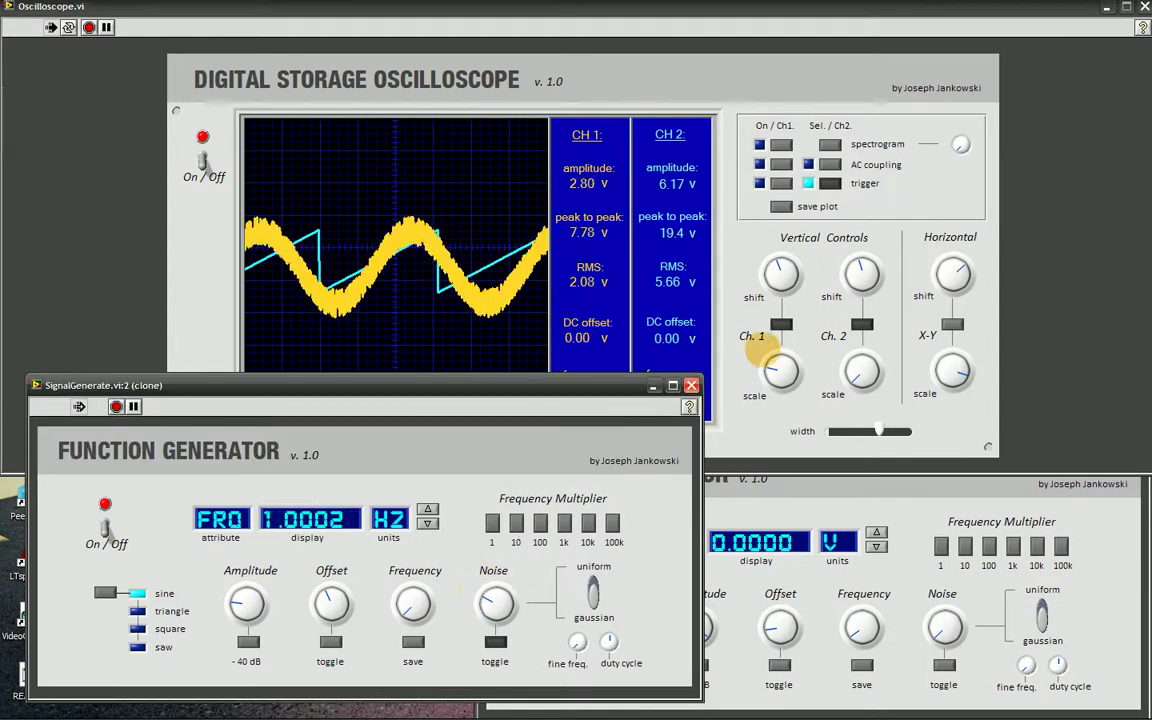
mouse_move(788, 266)
mouse_down()
mouse_move(795, 258)
mouse_move(758, 250)
mouse_up()
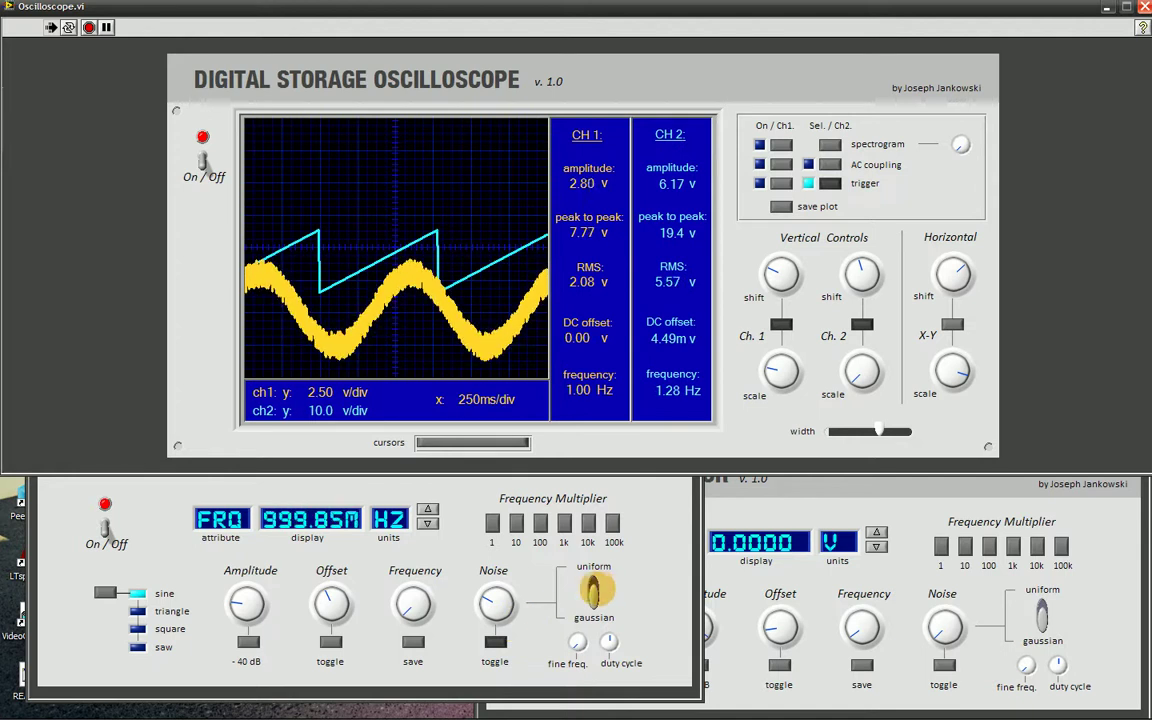
click(593, 591)
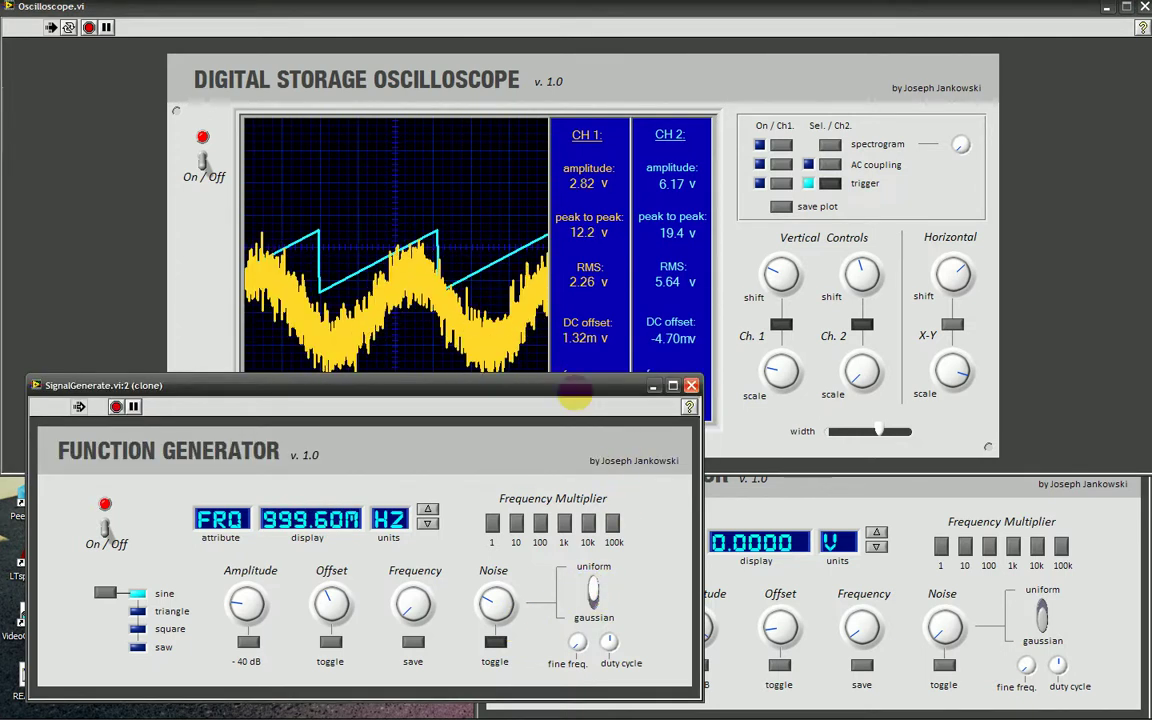
drag(571, 388, 584, 408)
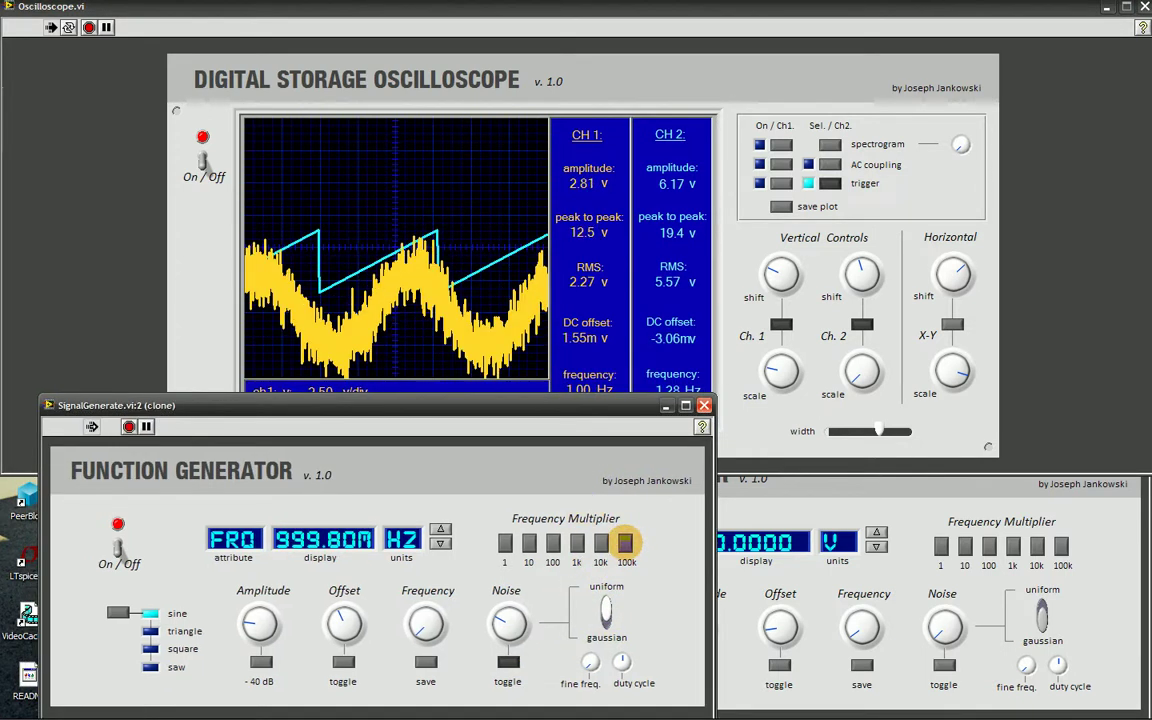
Step: Switch off the noise and output a square wave with its duty cycle reduced to about 38.6
mouse_move(505, 618)
mouse_down()
mouse_move(524, 609)
mouse_move(489, 617)
mouse_move(506, 597)
mouse_move(492, 622)
mouse_up()
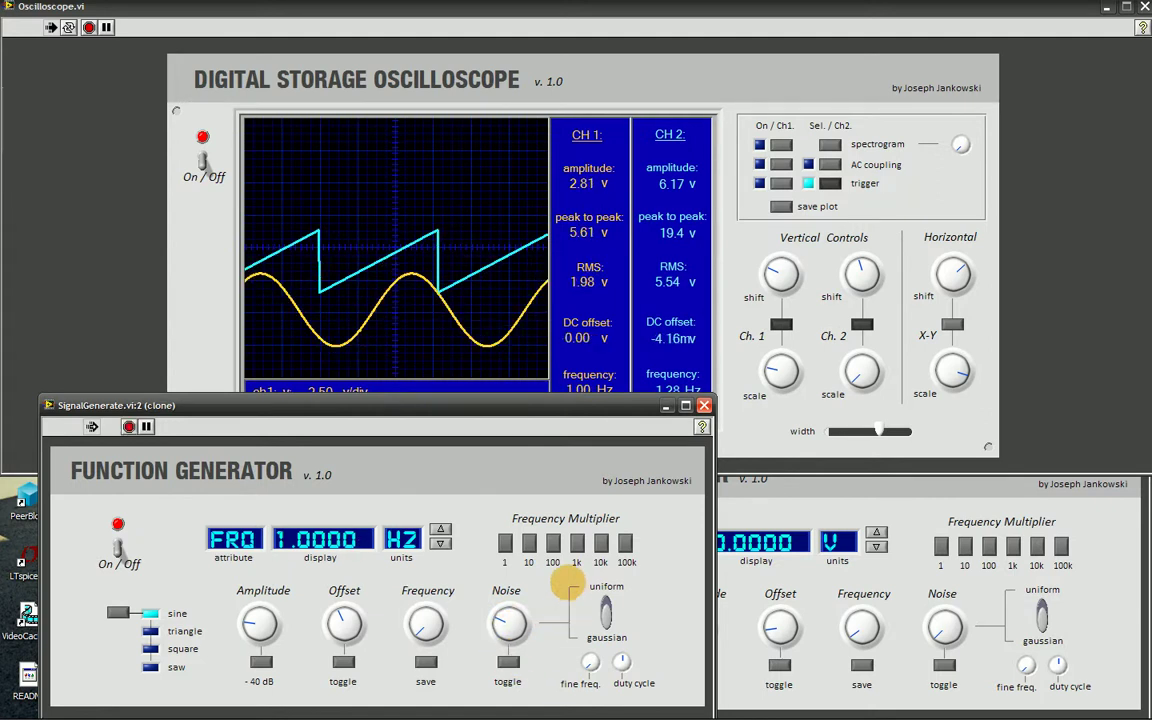
click(118, 613)
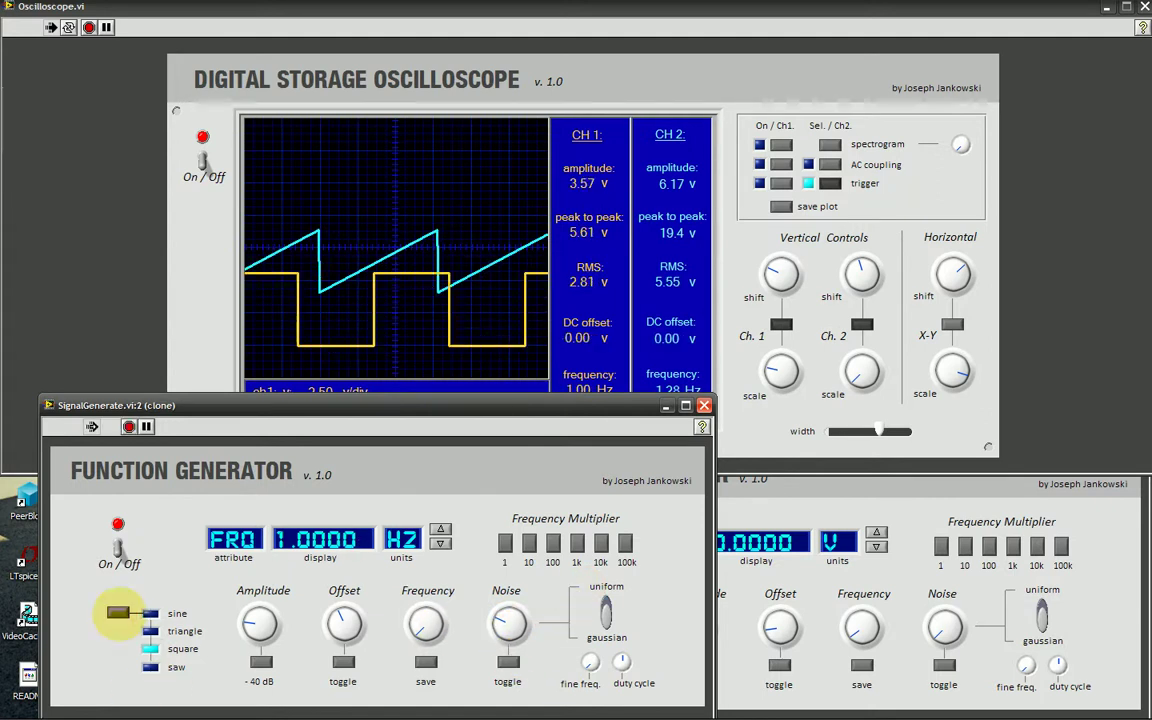
mouse_move(621, 660)
mouse_down()
mouse_move(640, 660)
mouse_move(612, 652)
mouse_move(638, 657)
mouse_move(617, 662)
mouse_up()
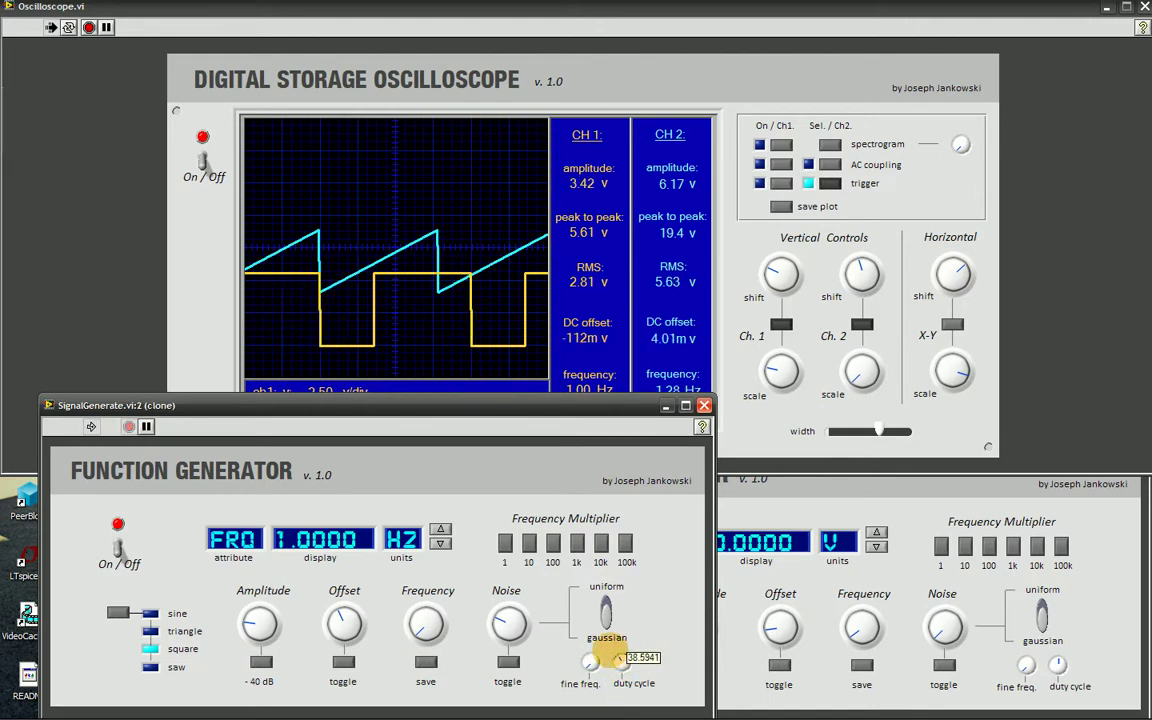
Step: Show channel 1's spectrogram at 250 mV/div with a wider frequency scale, and narrow the square wave's duty cycle
click(808, 135)
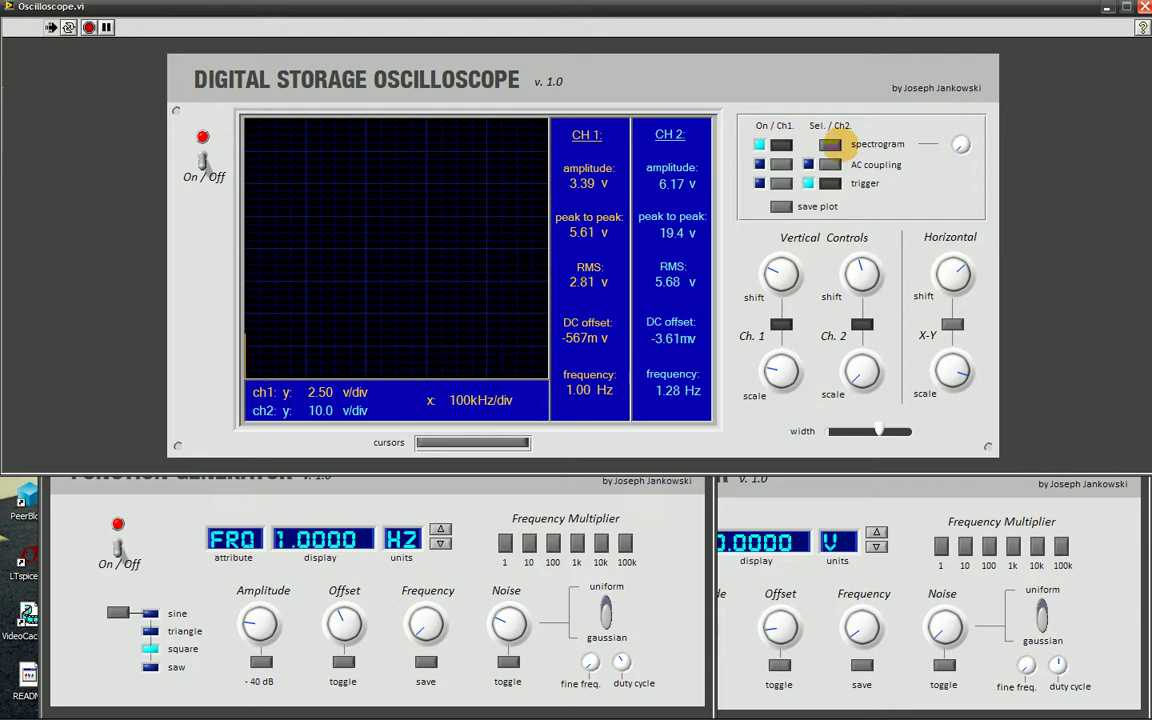
click(826, 144)
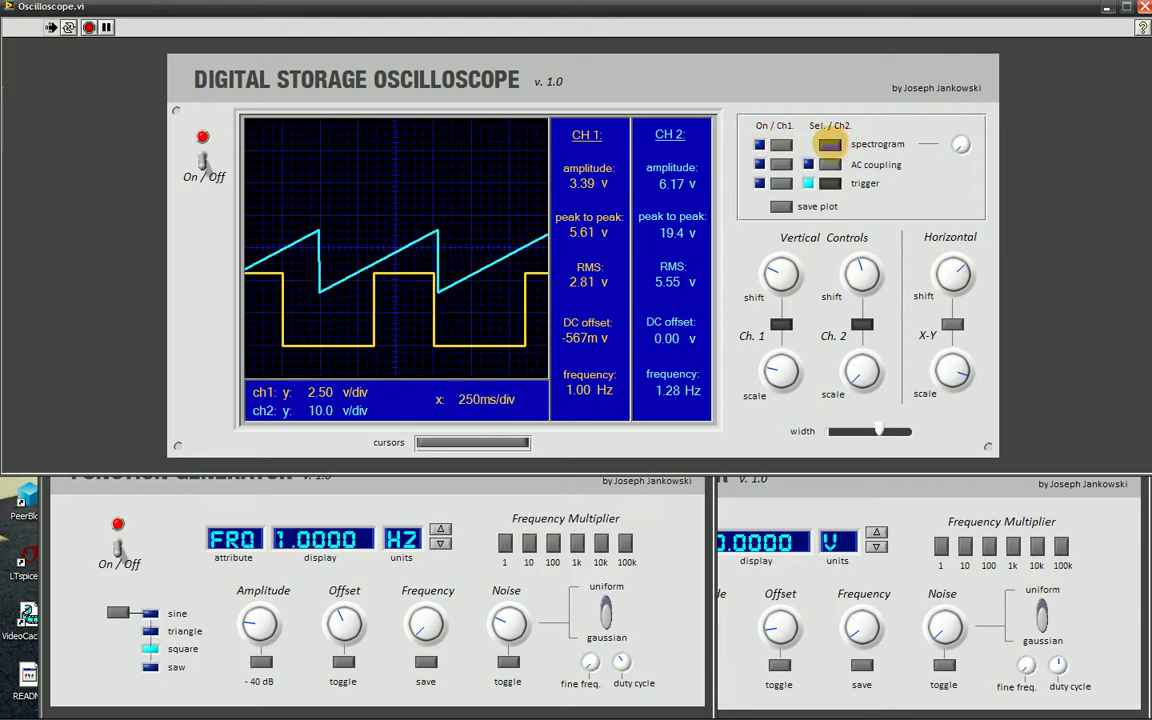
click(781, 144)
drag(959, 370, 868, 402)
drag(784, 370, 784, 362)
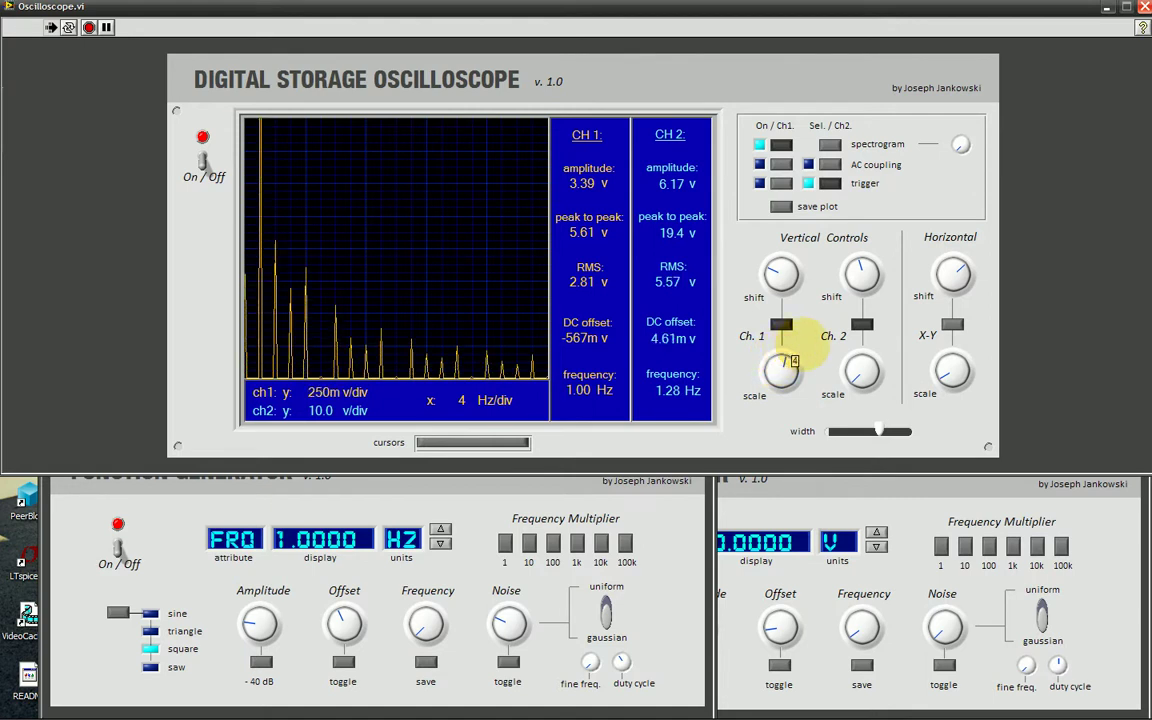
drag(956, 375, 944, 380)
drag(625, 662, 630, 632)
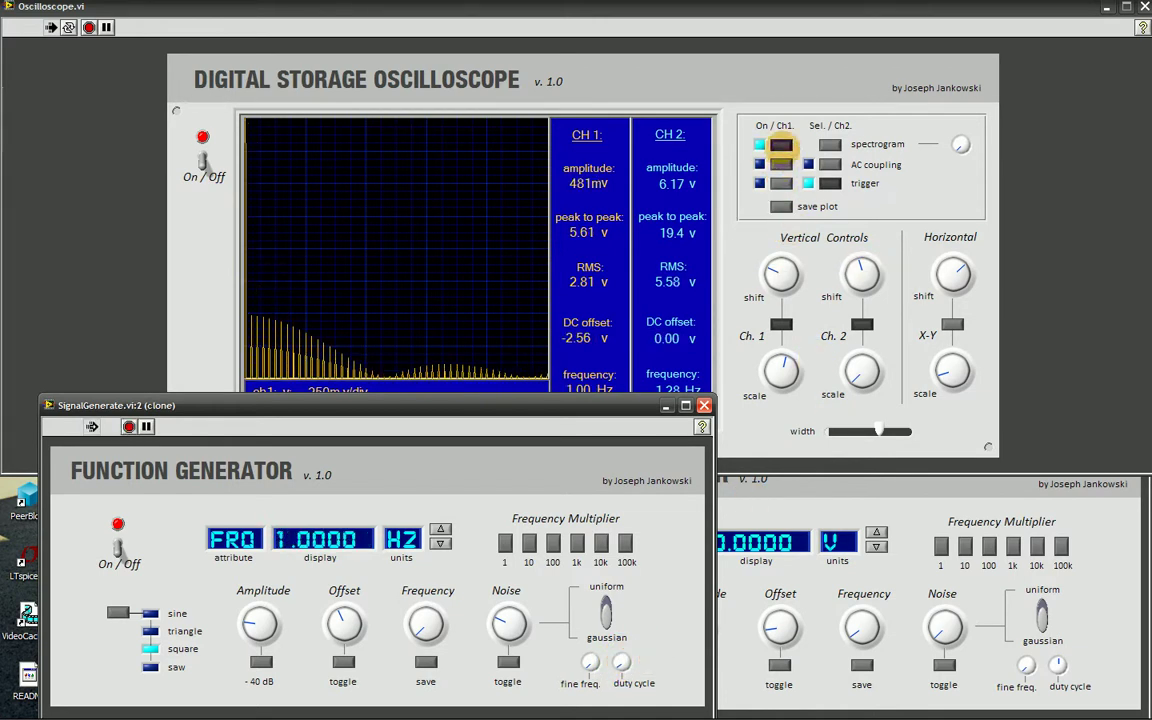
Step: Turn off the spectrogram and rescale the traces to 250 ms/div, 2.50 V/div on channel 1 and 10.0 V/div on channel 2
click(760, 144)
drag(938, 370, 972, 393)
mouse_move(792, 278)
mouse_down()
mouse_move(769, 283)
mouse_move(765, 268)
mouse_move(782, 254)
mouse_up()
drag(841, 368, 855, 343)
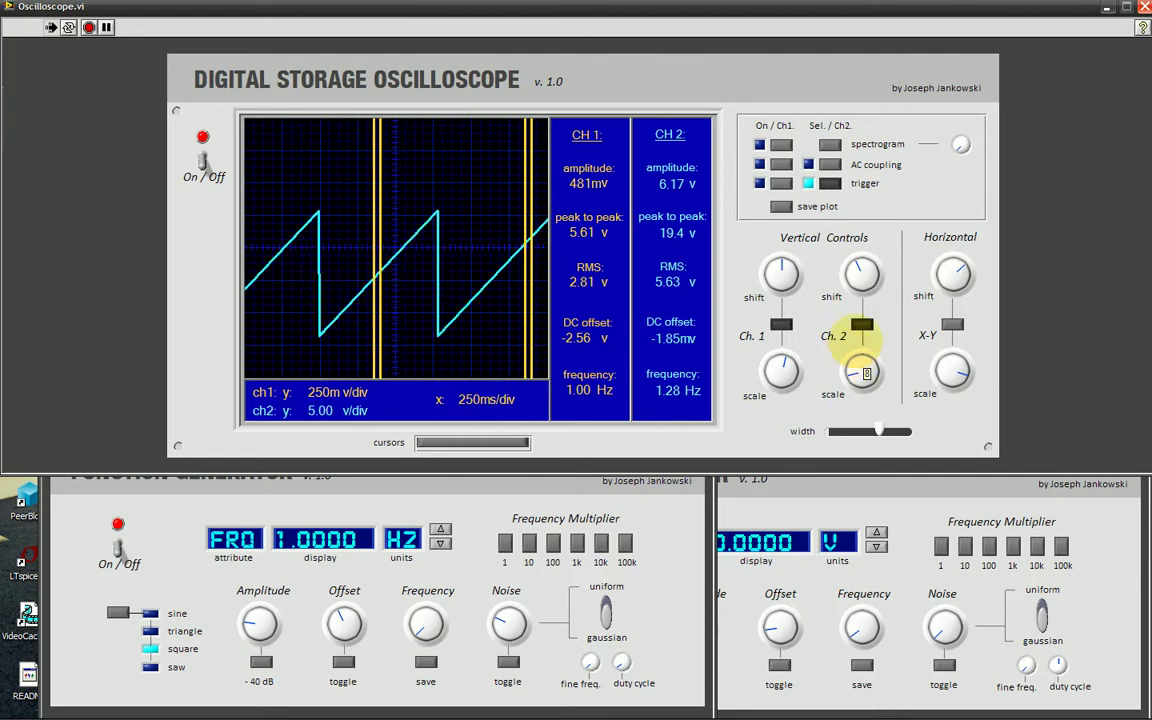
drag(791, 362, 758, 366)
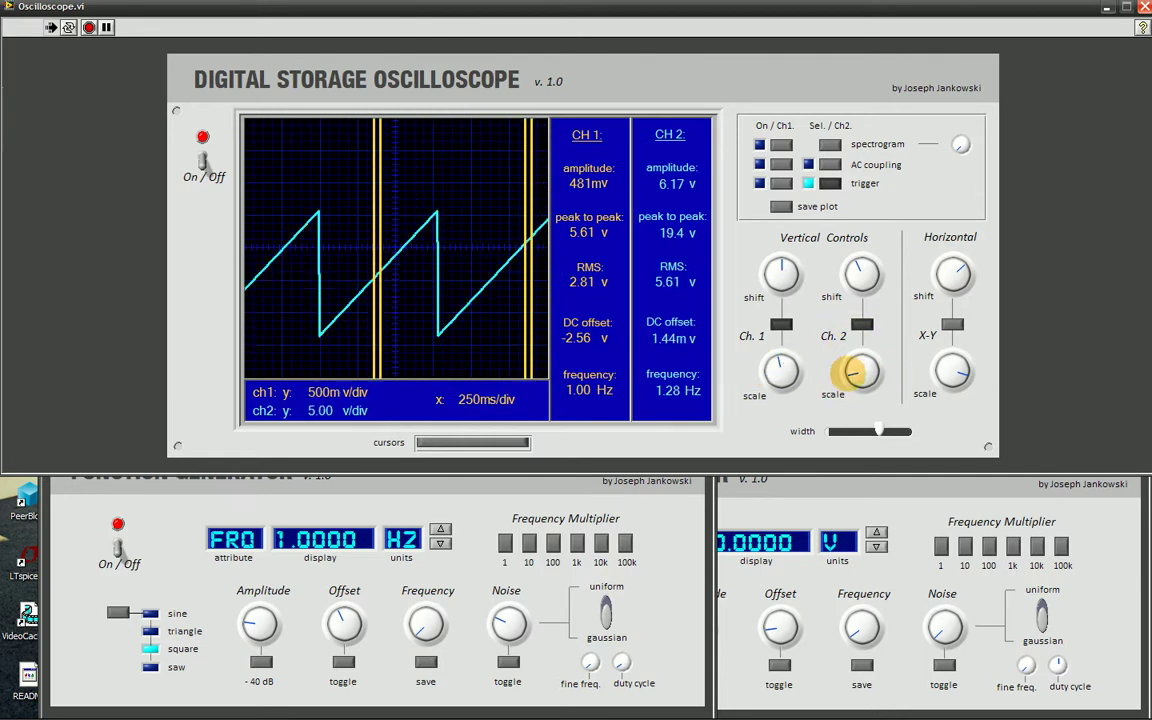
mouse_move(861, 368)
mouse_down()
mouse_move(774, 361)
mouse_move(786, 369)
mouse_up()
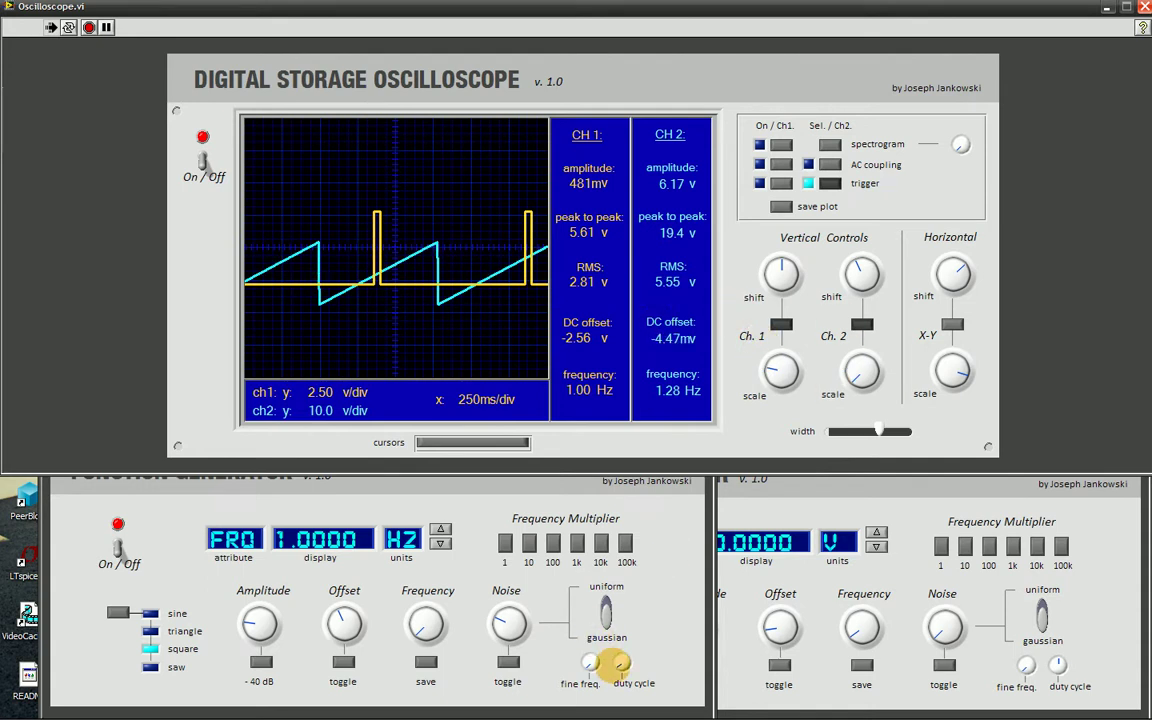
Step: Widen the square wave's duty cycle again and step the generator's readout from frequency through P-P and NZL to DC
drag(620, 662, 600, 662)
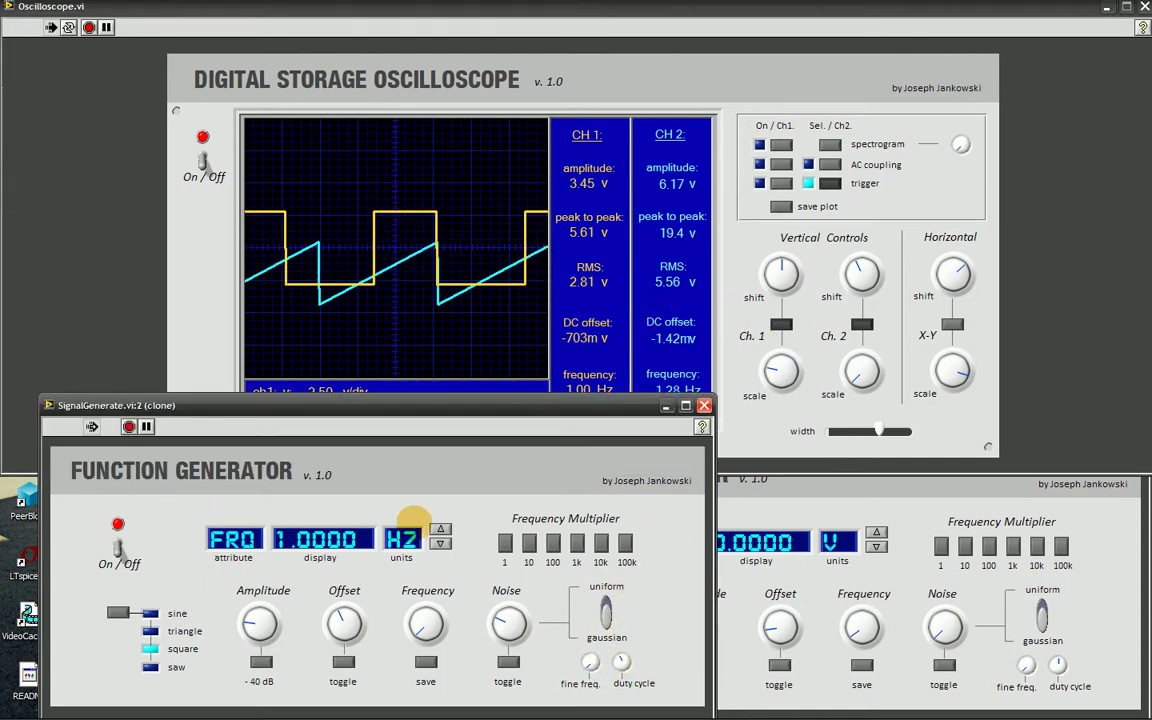
click(440, 528)
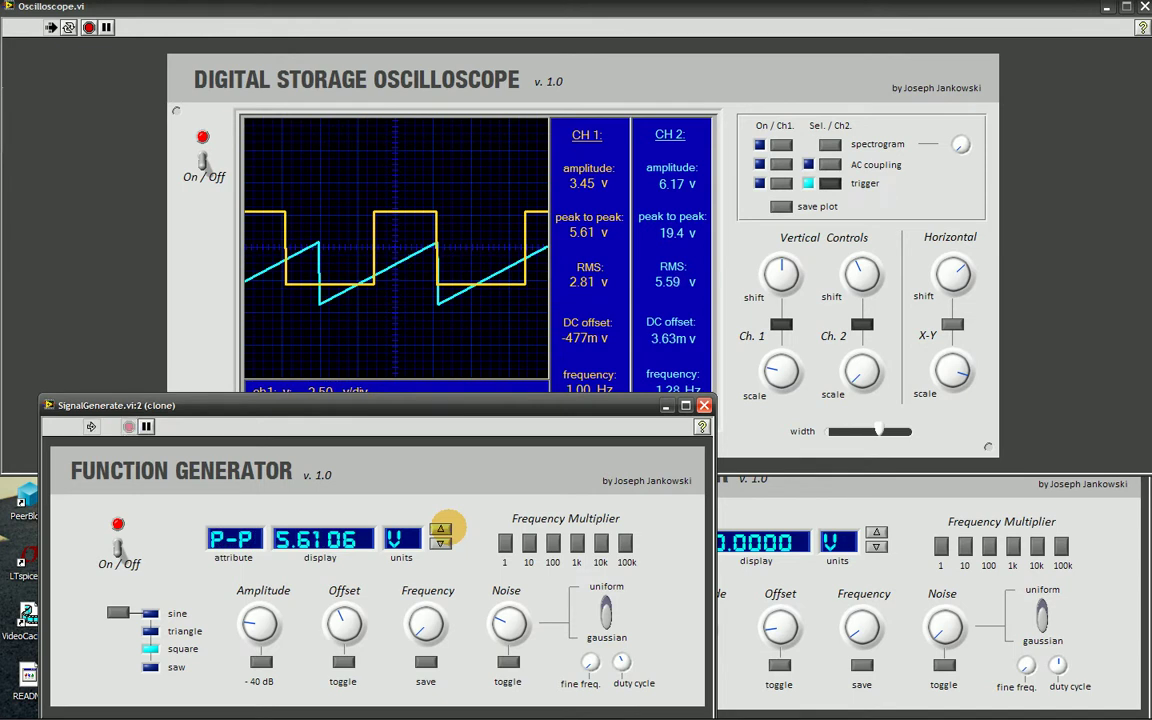
click(440, 528)
click(440, 528)
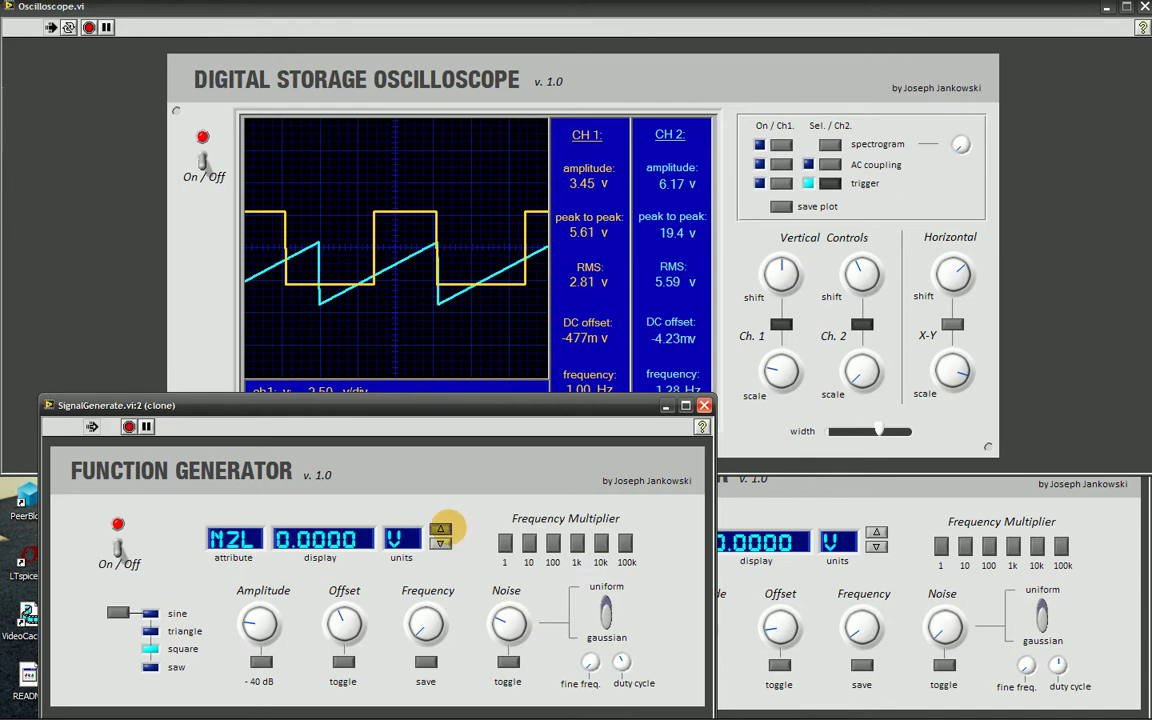
click(440, 528)
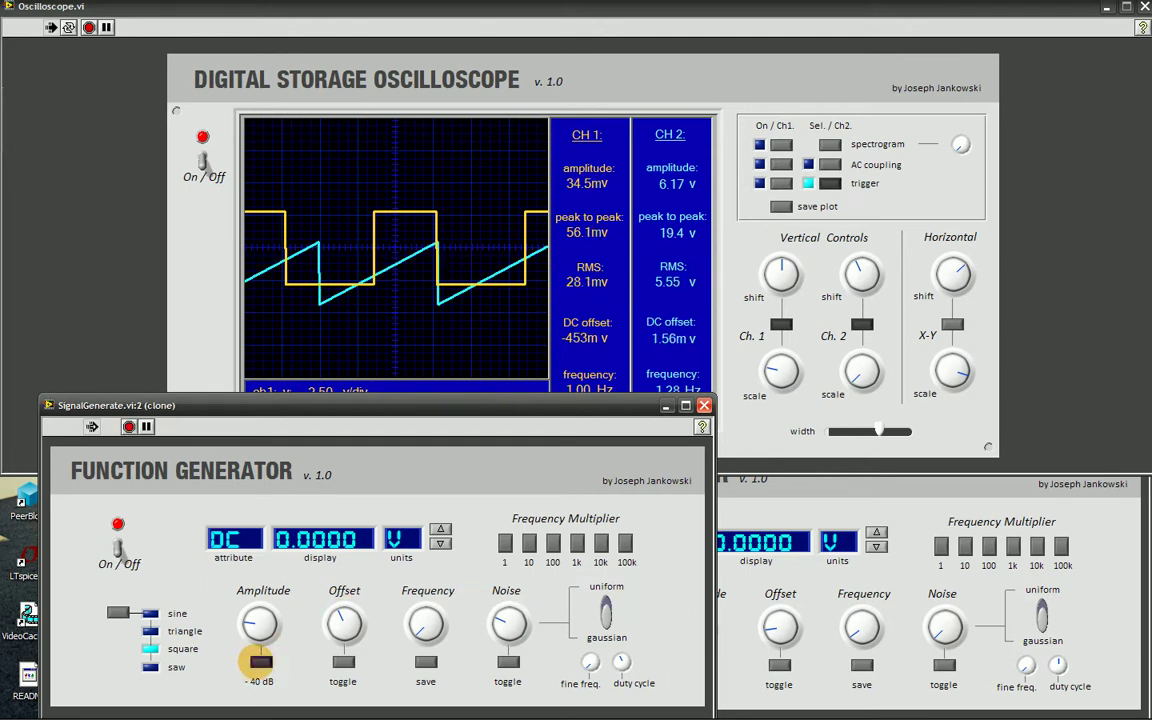
Step: Enable the generator's -40 dB attenuation and turn the amplitude down to 20.0 mV peak to peak
click(259, 661)
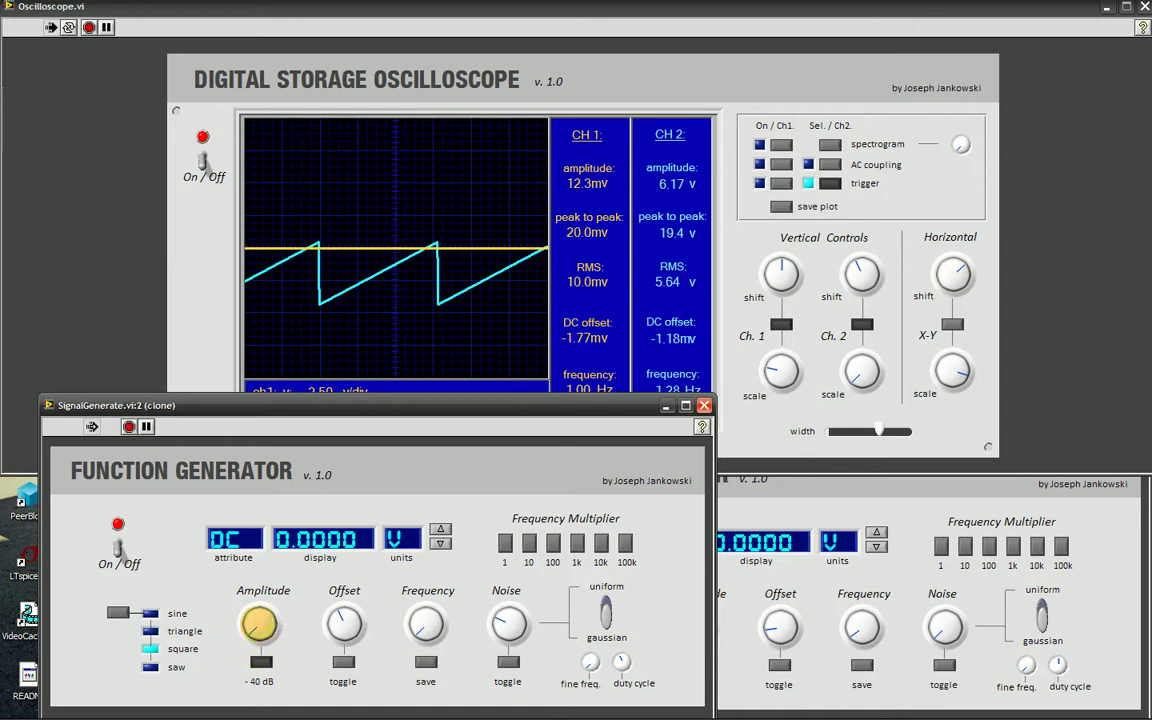
drag(257, 625, 256, 638)
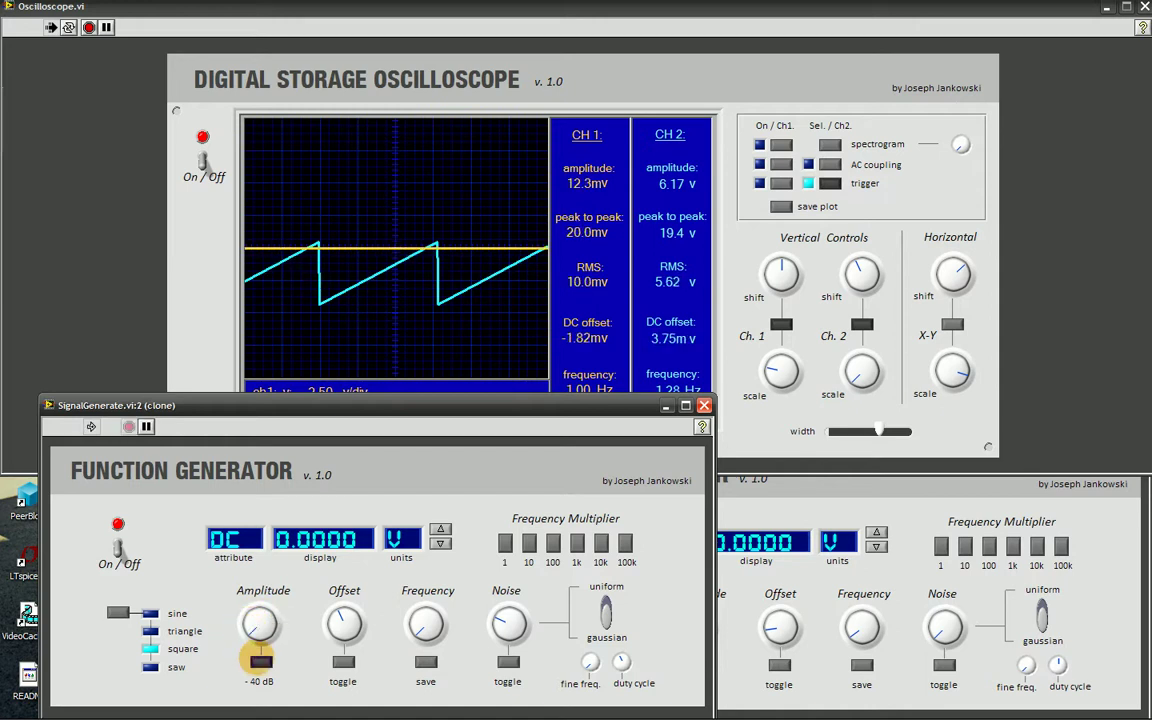
Step: Disable the generator's -40 dB attenuation and turn the amplitude down to 9.12 V peak to peak
click(259, 661)
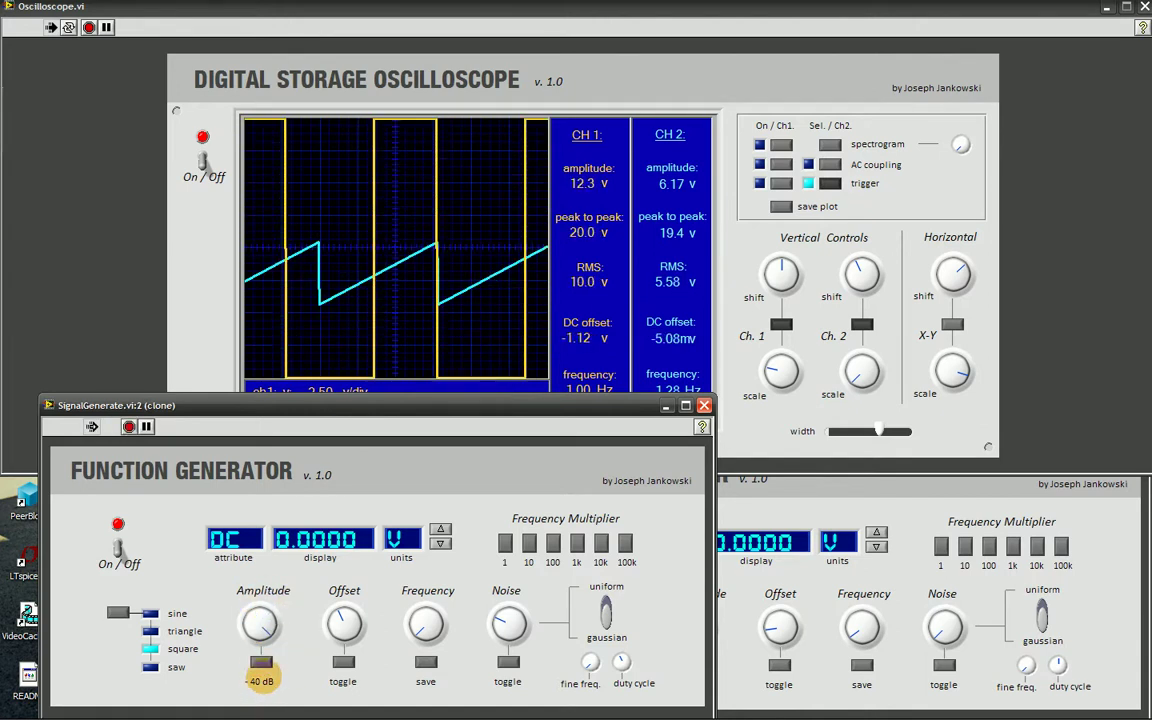
drag(262, 632, 240, 560)
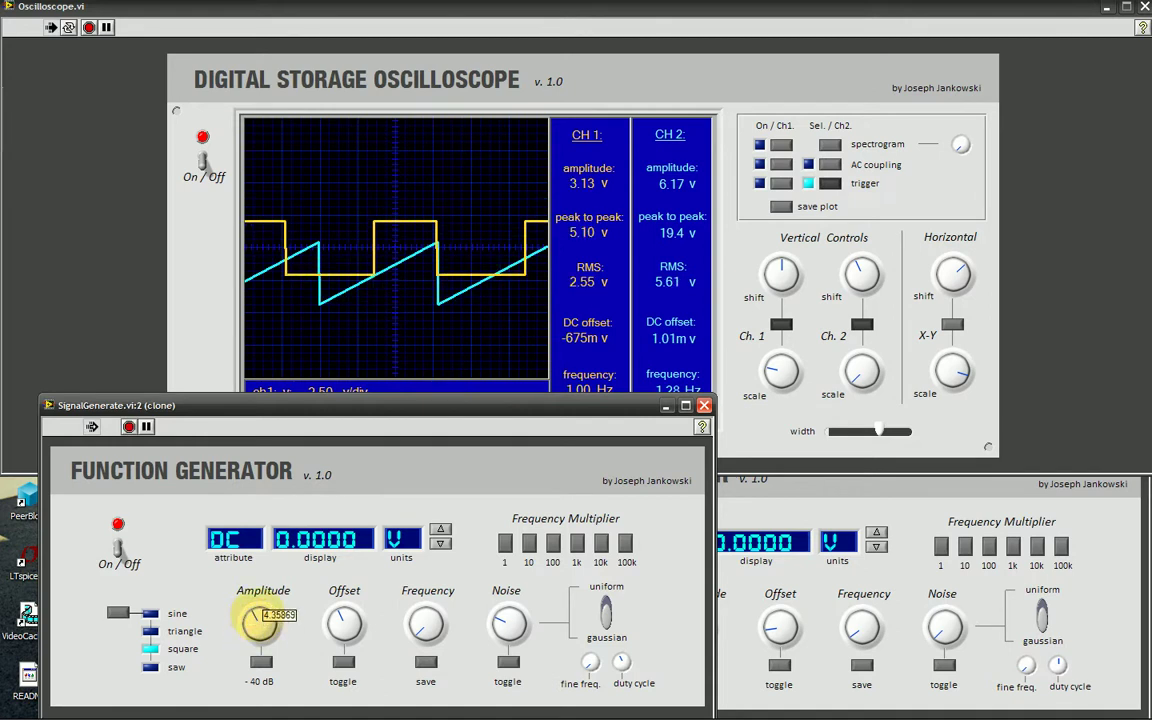
Step: Sweep channel 1's vertical scale through 10.0 mV/div and 10.0 V/div, settling on 2.50 V/div with a 500 ms/div timebase
click(779, 411)
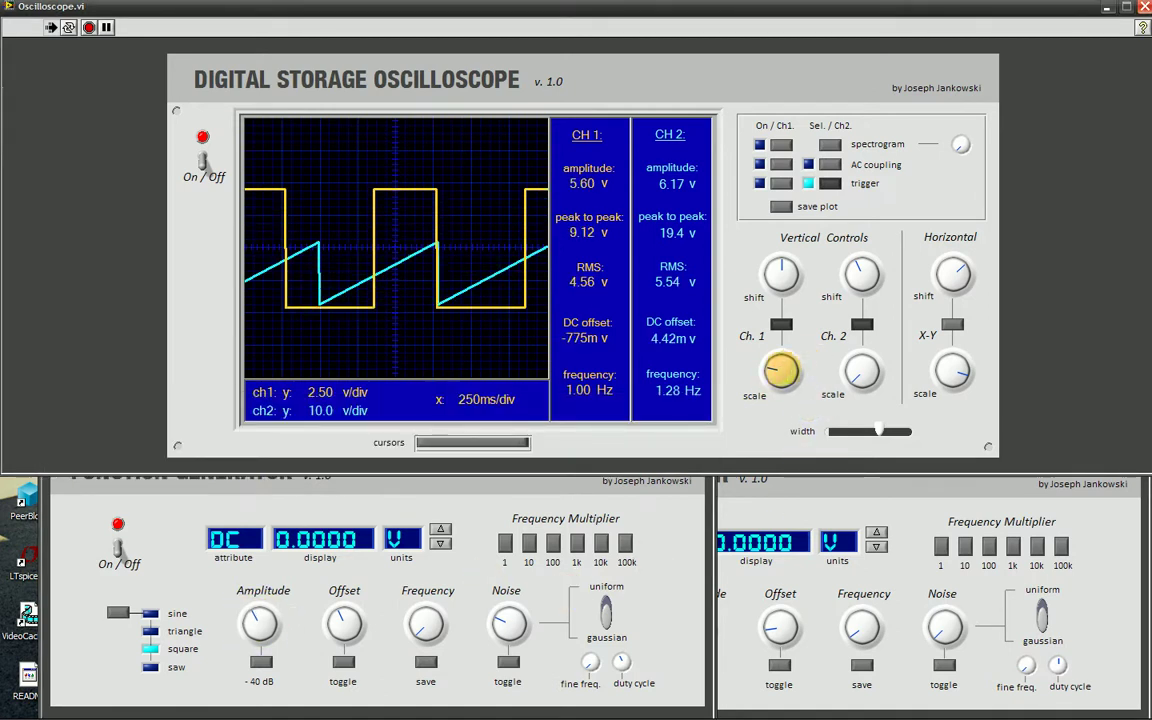
mouse_move(770, 368)
mouse_down()
mouse_move(787, 377)
mouse_move(792, 363)
mouse_move(787, 386)
mouse_up()
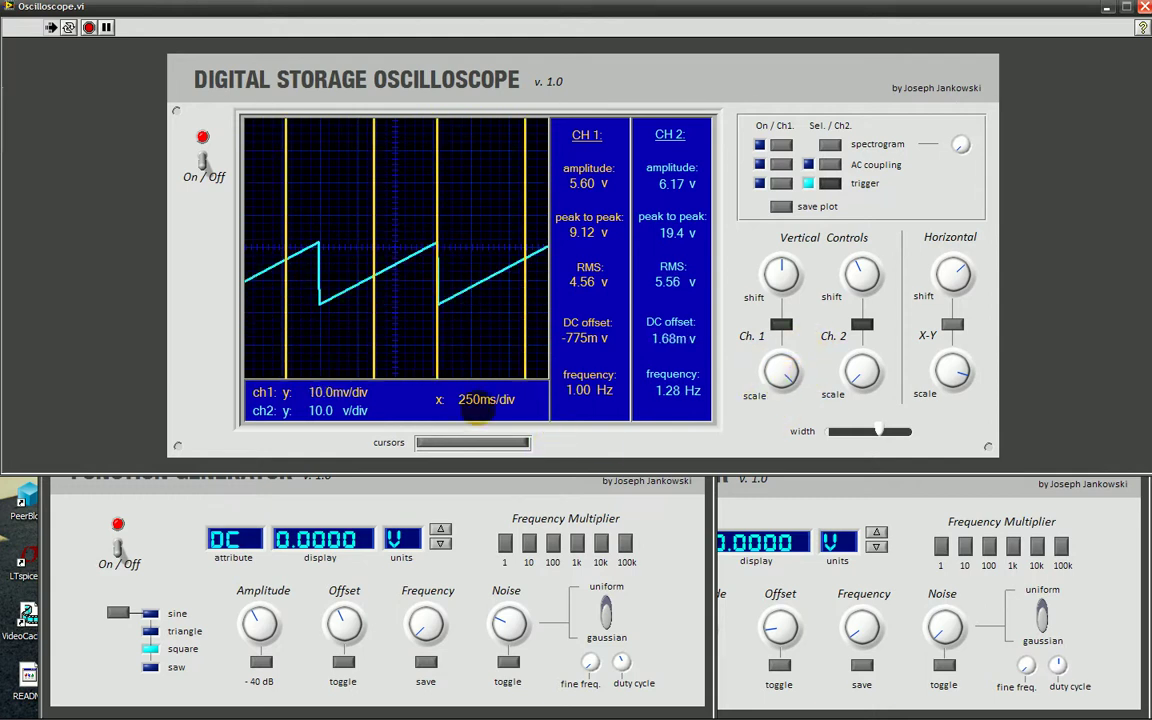
mouse_move(800, 377)
mouse_down()
mouse_move(784, 368)
mouse_move(751, 391)
mouse_move(758, 373)
mouse_move(785, 373)
mouse_up()
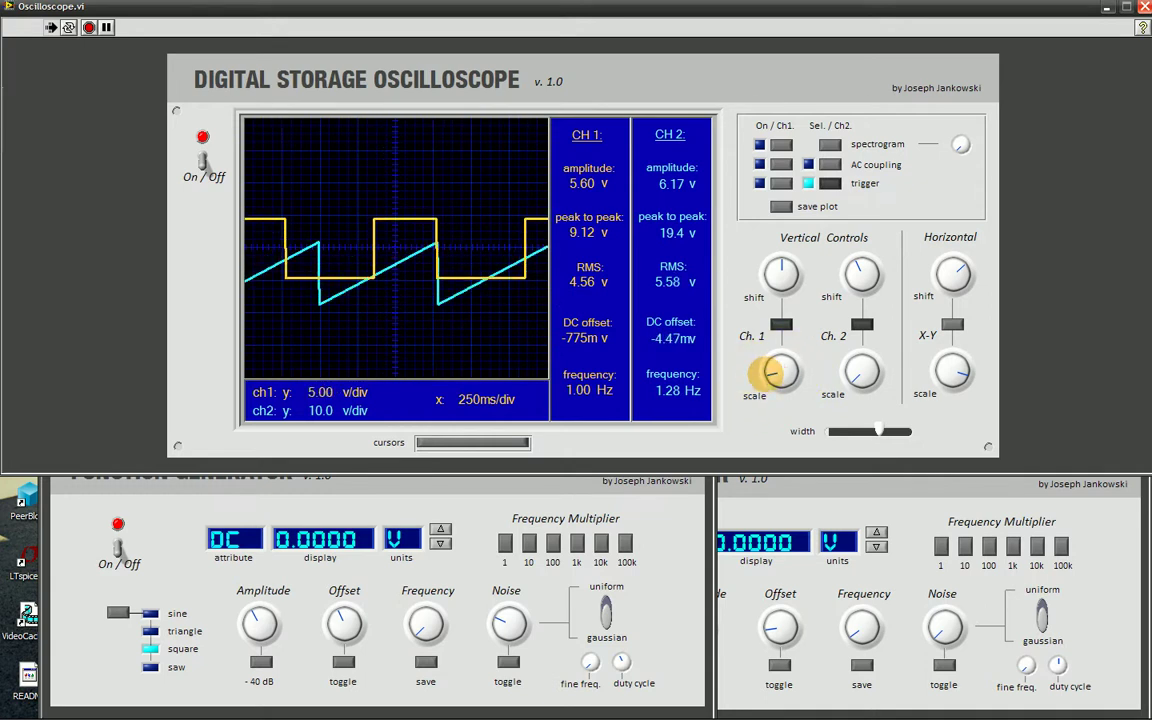
click(490, 577)
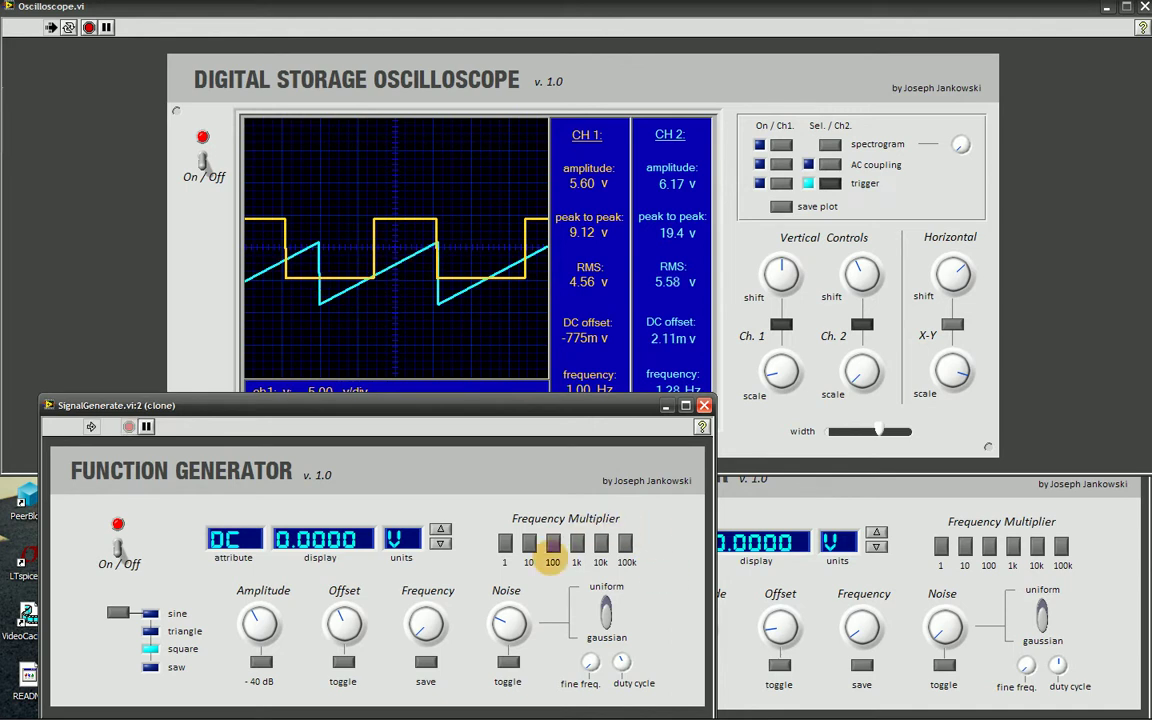
click(828, 391)
mouse_move(769, 370)
mouse_down()
mouse_move(784, 356)
mouse_move(767, 368)
mouse_up()
drag(966, 376, 964, 380)
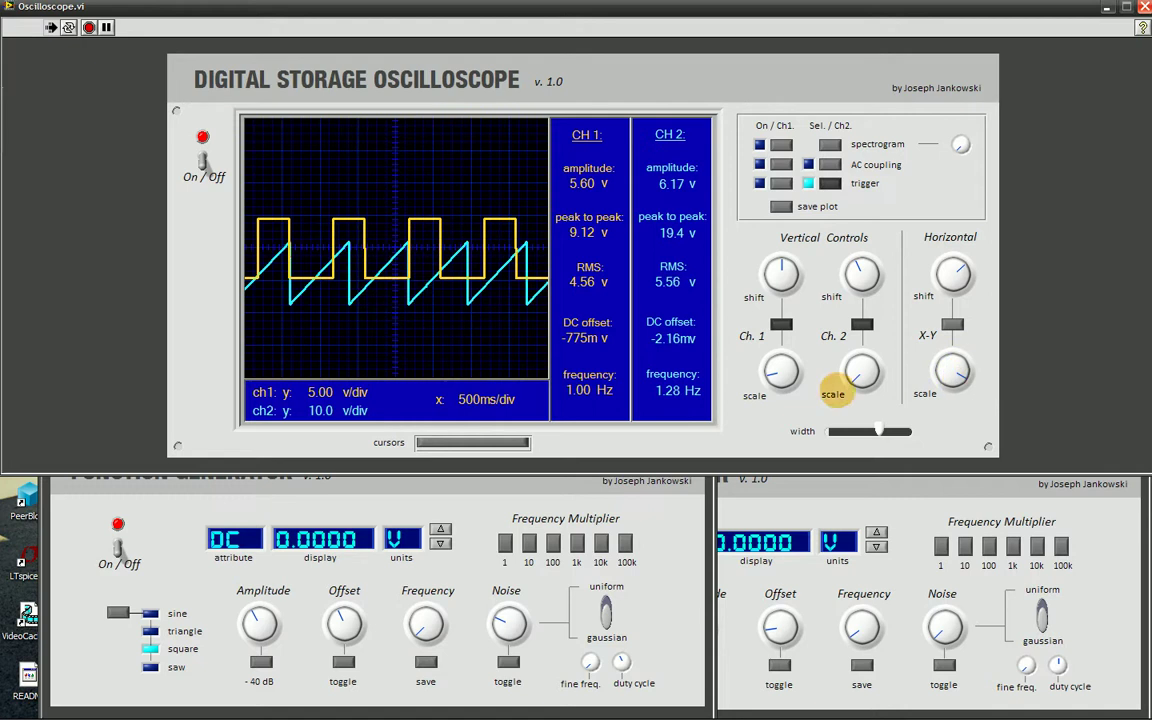
mouse_move(778, 372)
mouse_down()
mouse_move(766, 368)
mouse_move(781, 372)
mouse_up()
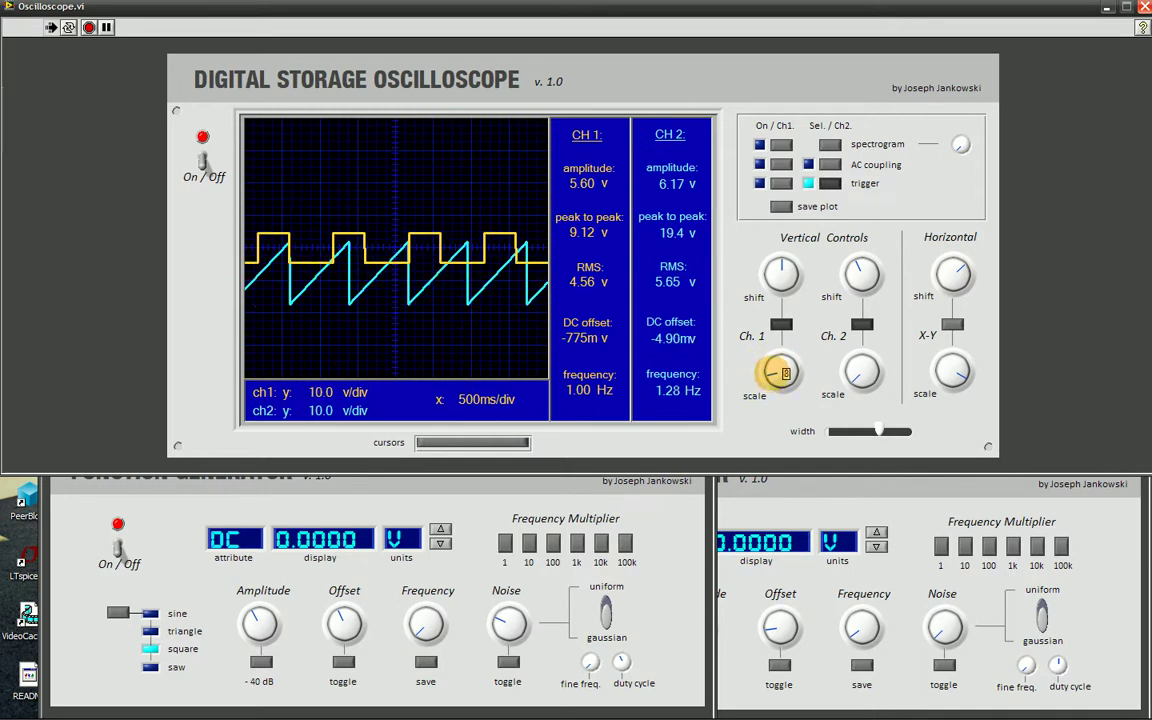
Step: Raise the square wave's frequency slightly to 1.15 Hz
click(548, 485)
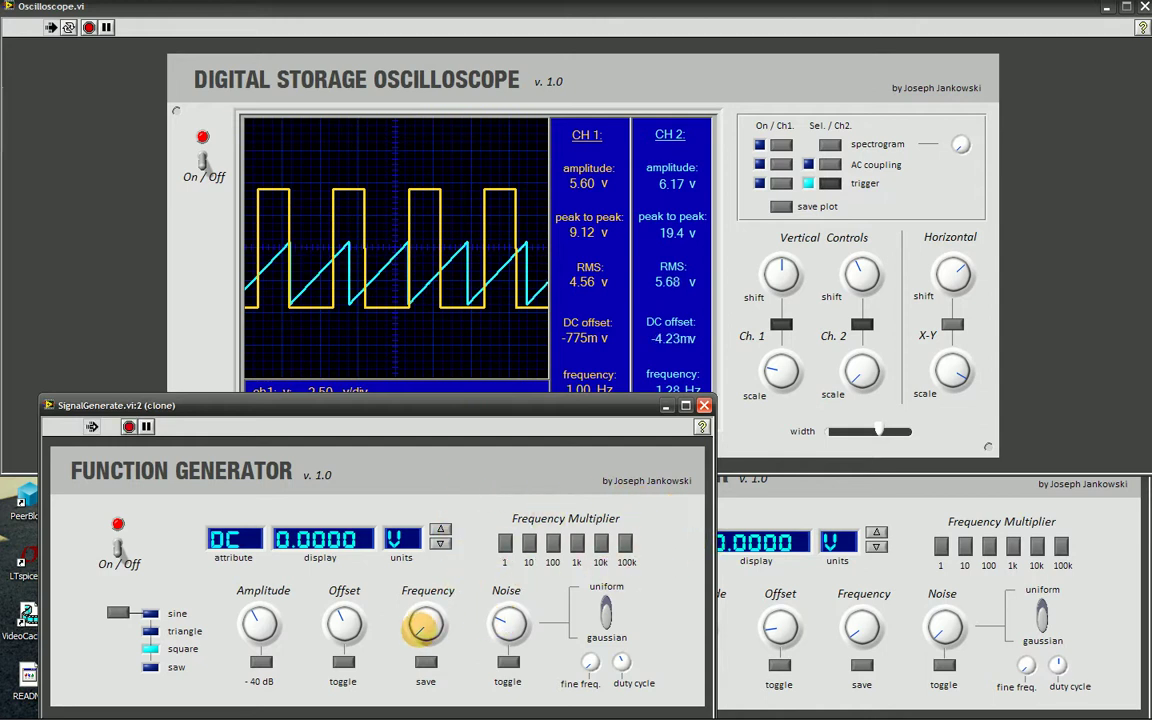
drag(419, 628, 414, 626)
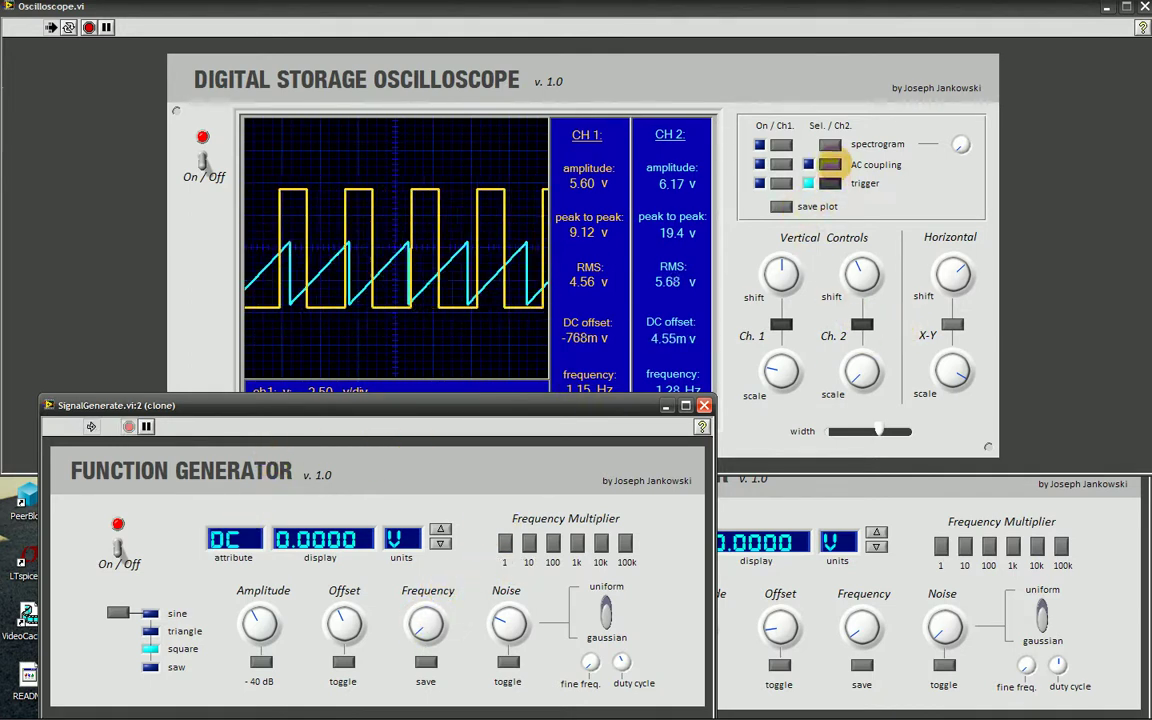
Step: Enable the trigger on both channels and switch channel 1's AC coupling on and back off
click(830, 164)
click(781, 183)
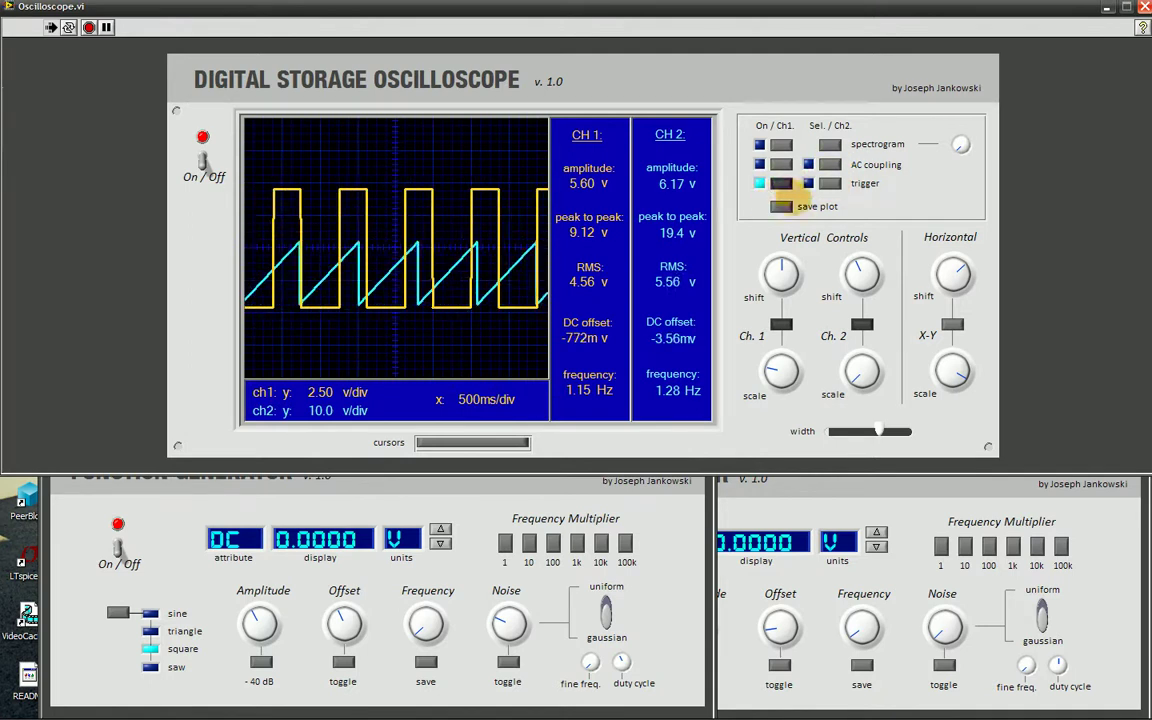
click(781, 164)
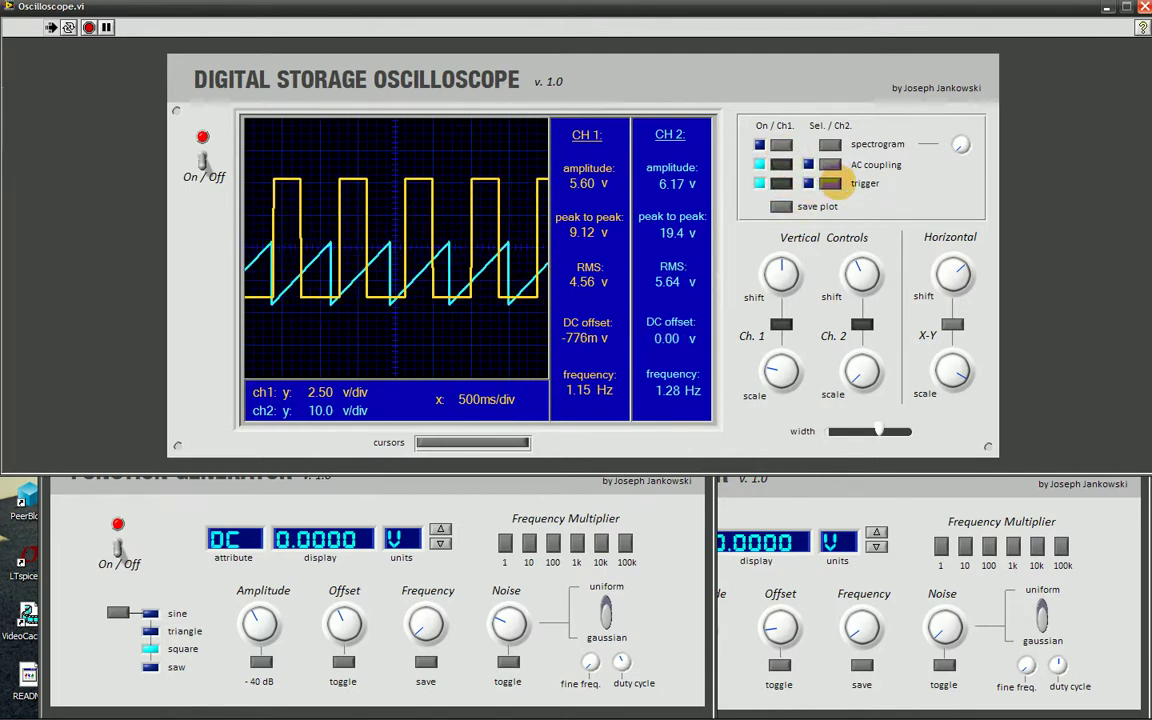
click(781, 164)
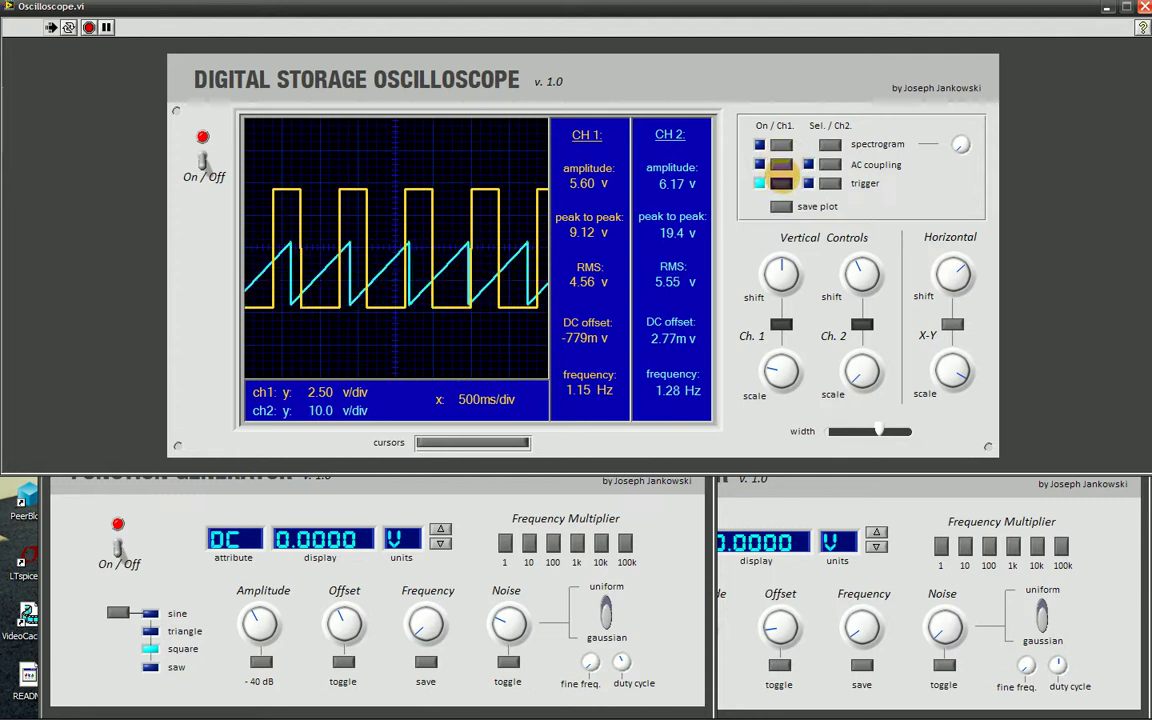
Step: Step the generator's frequency multiplier through 10, 100, 1k, 10k and 100k, and return it to 1
click(681, 599)
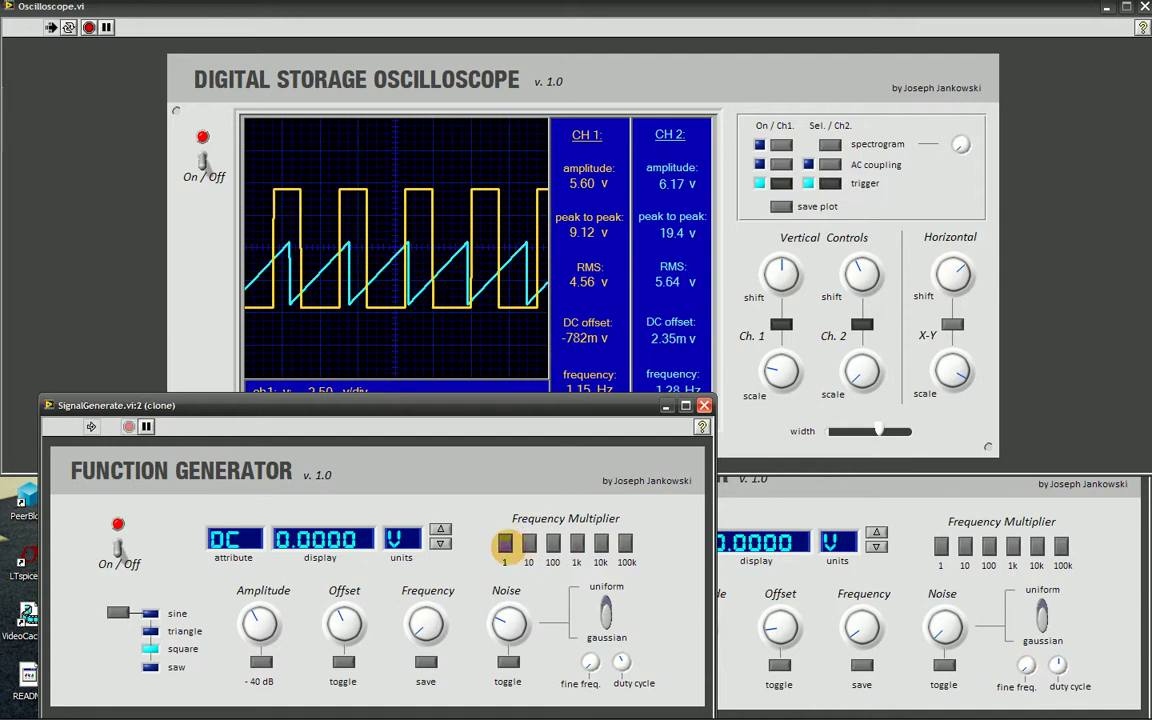
click(528, 542)
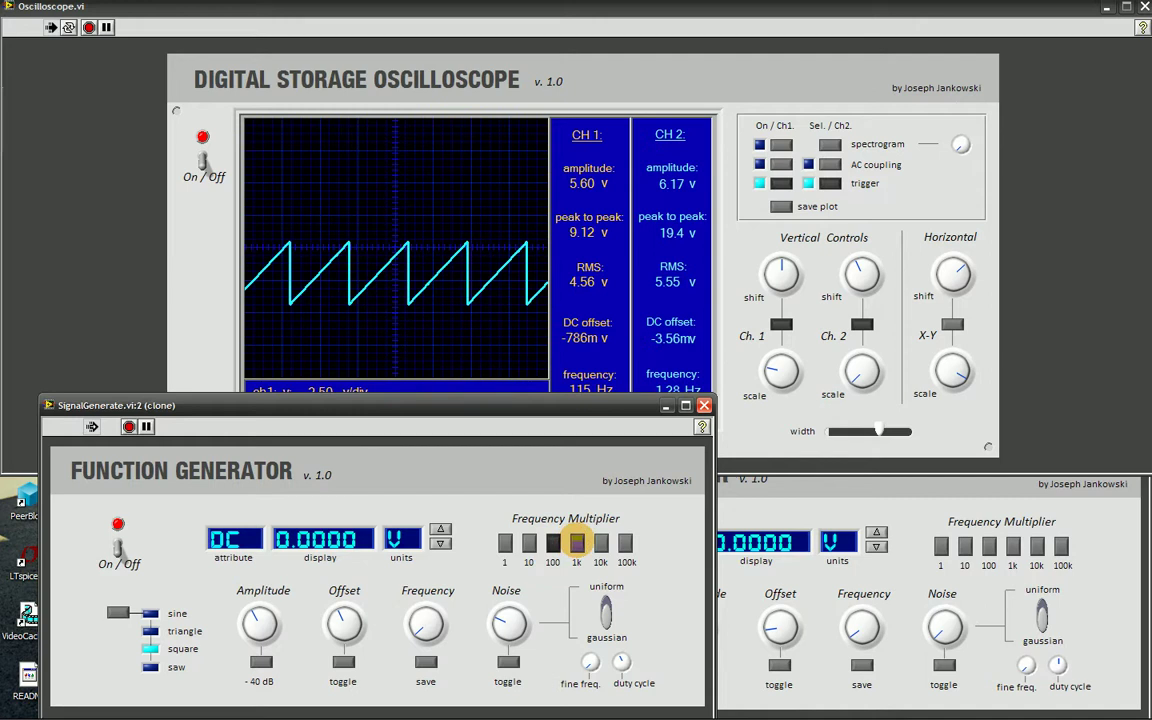
click(577, 542)
click(601, 542)
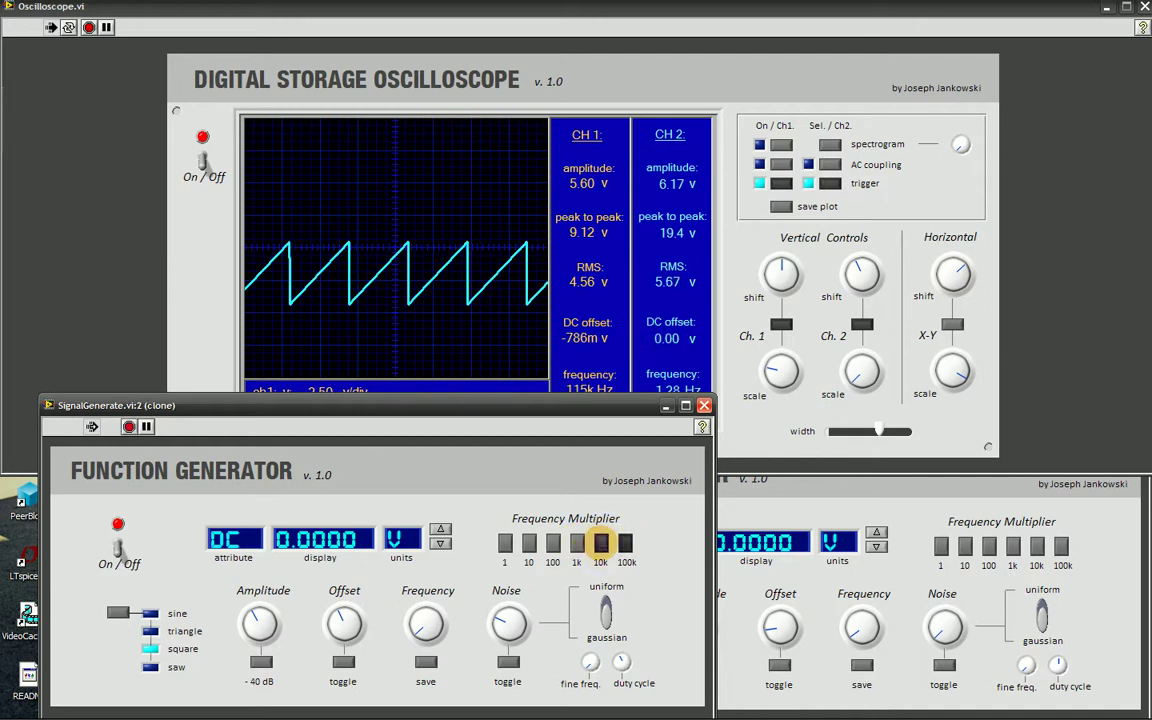
click(528, 542)
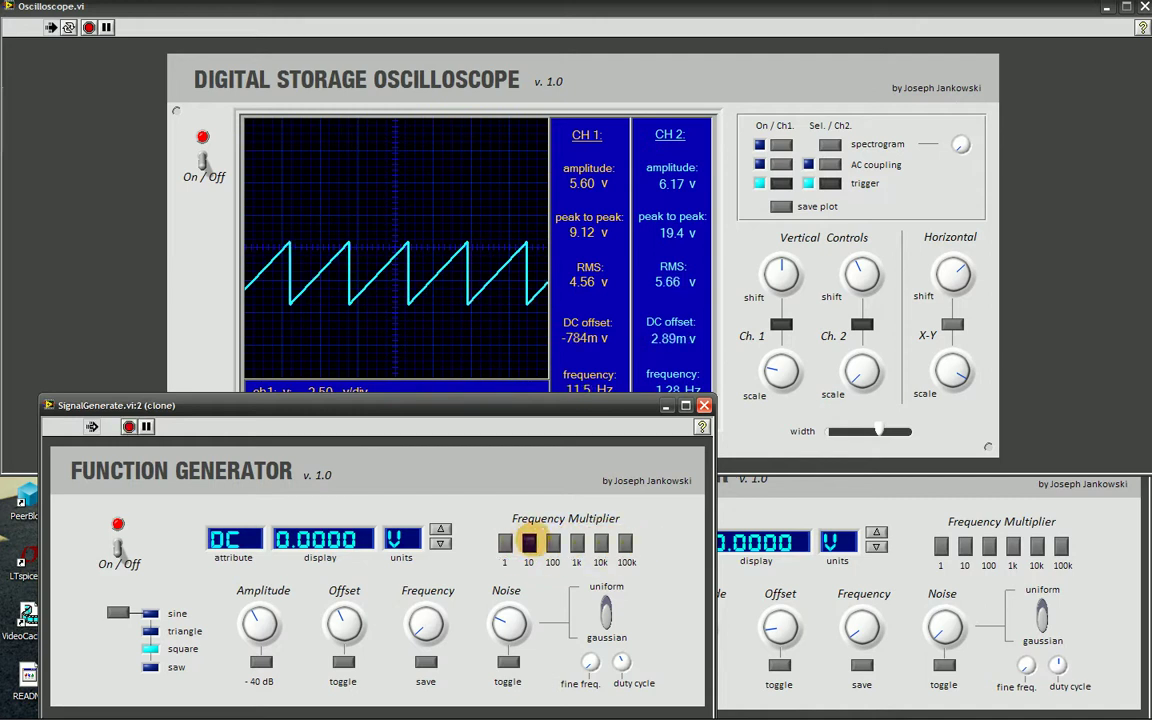
click(625, 542)
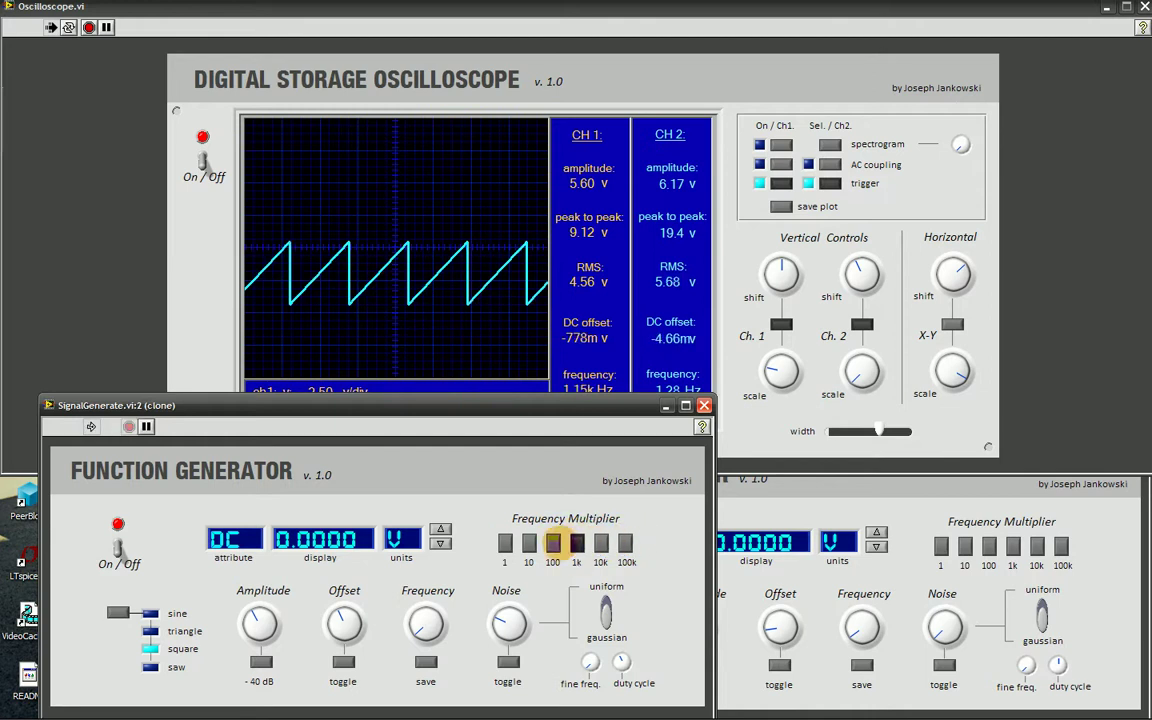
click(528, 542)
click(505, 542)
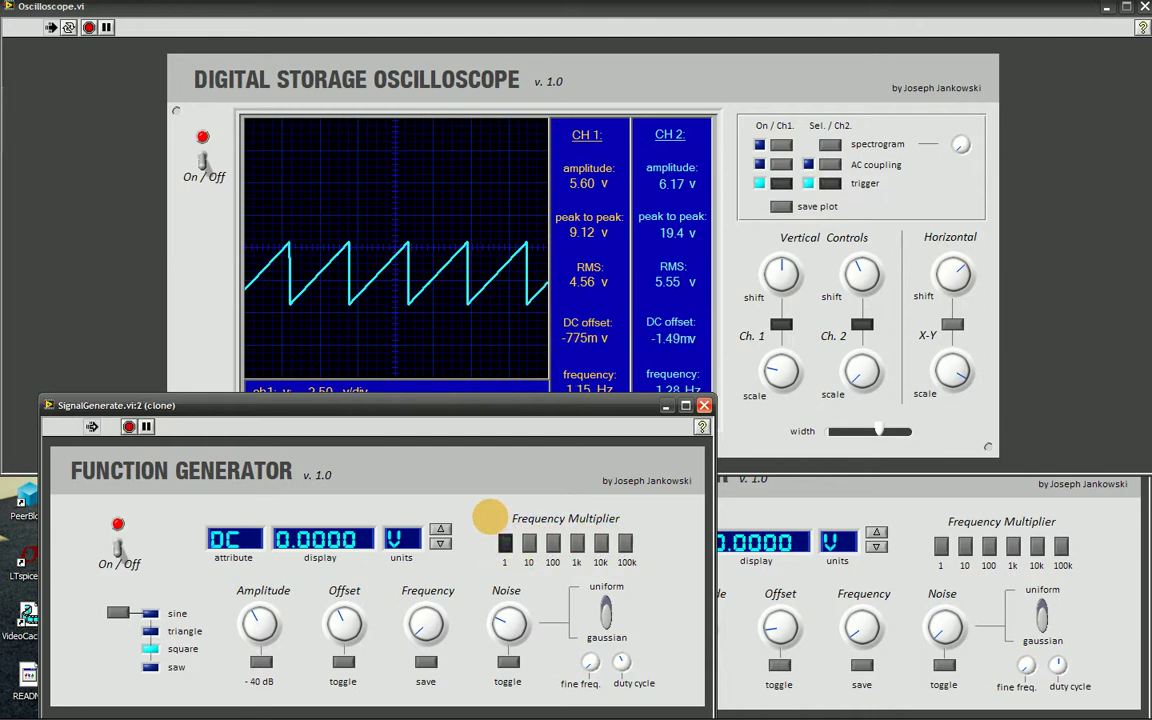
Step: Try the 100 and 1k frequency multipliers, return to 1, and turn the generator's noise level down slightly
click(552, 542)
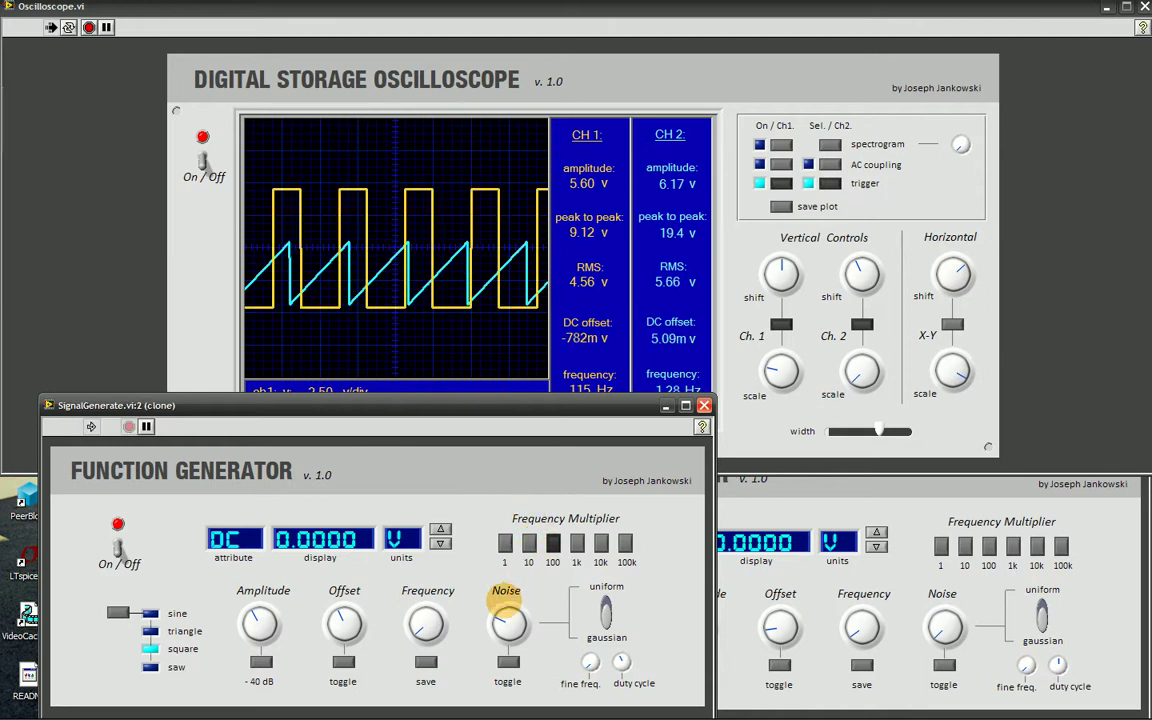
drag(505, 612, 506, 616)
click(577, 542)
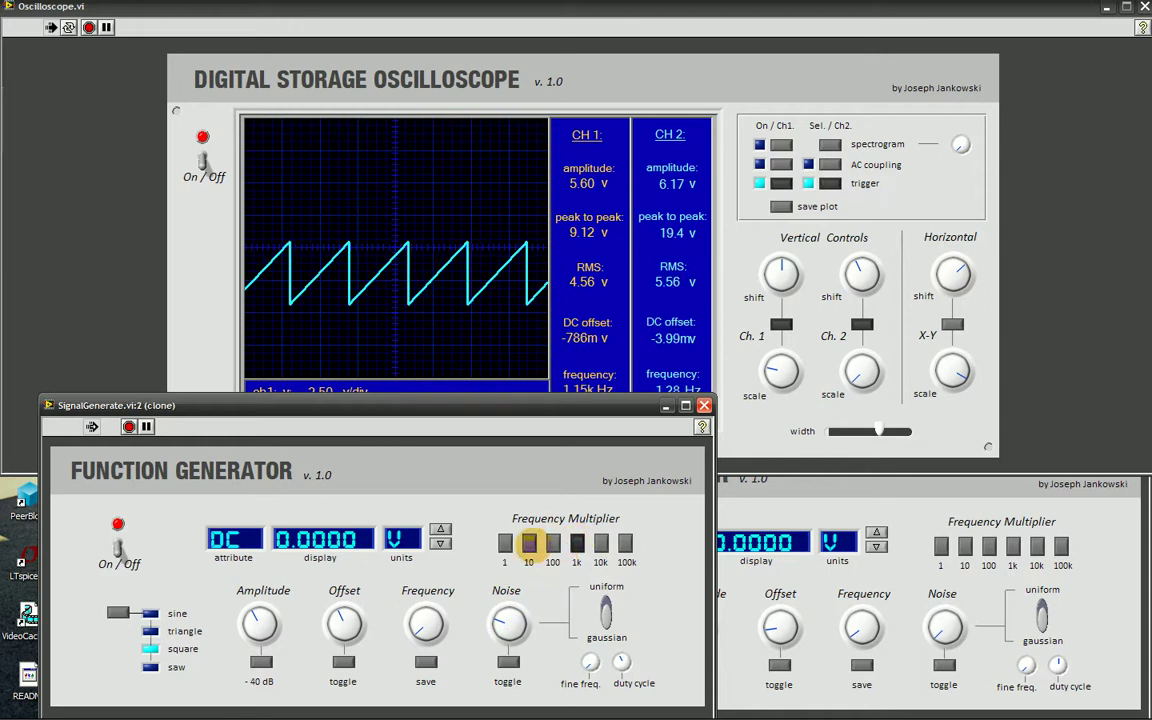
click(505, 542)
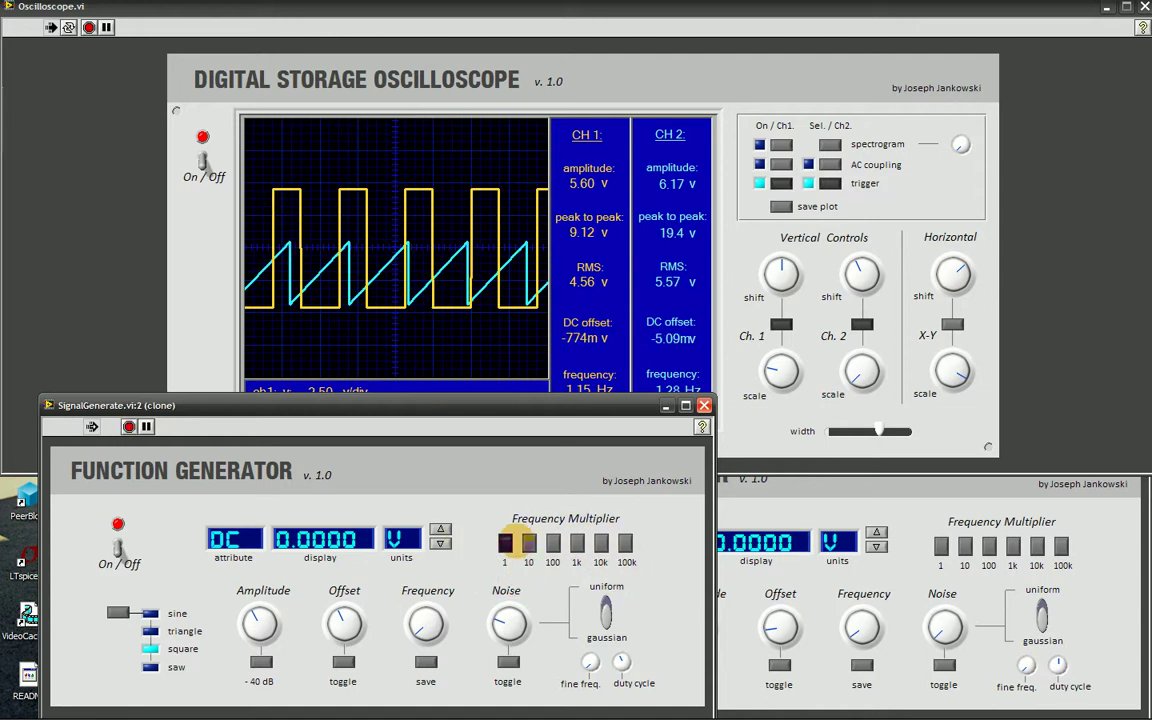
drag(491, 619, 500, 612)
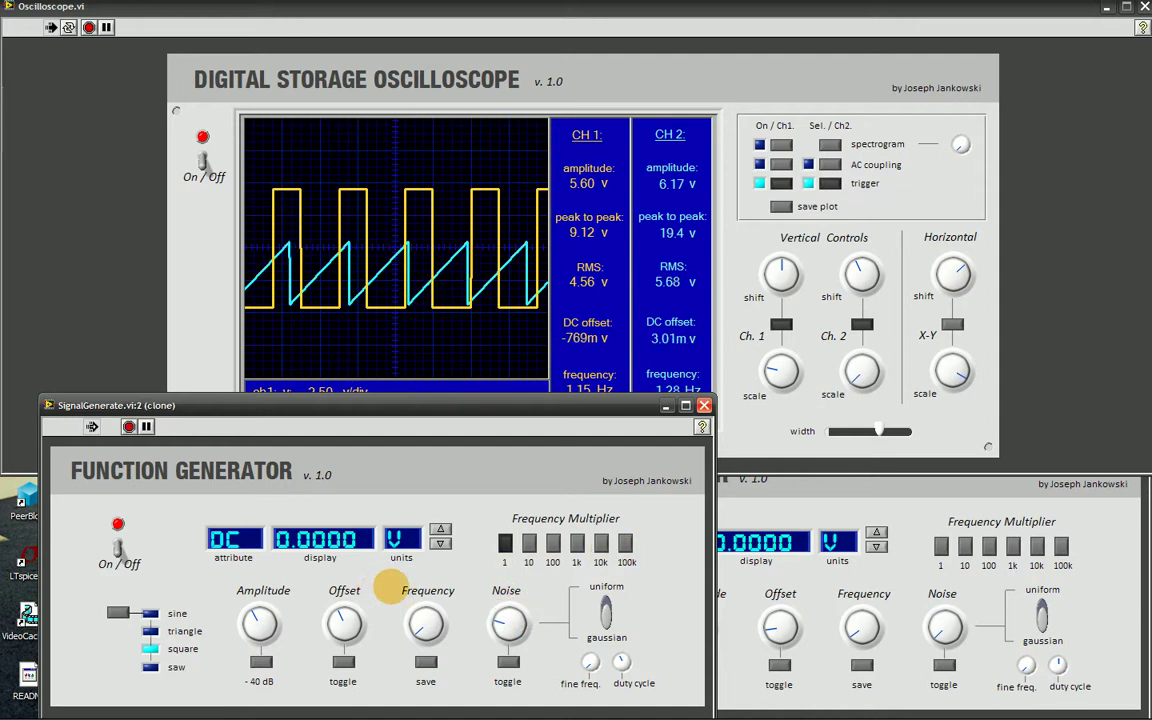
Step: Set the frequency multiplier to 100k, turn the frequency up to about 998 kHz, and set the timebase to 1u s/div
drag(425, 622, 373, 630)
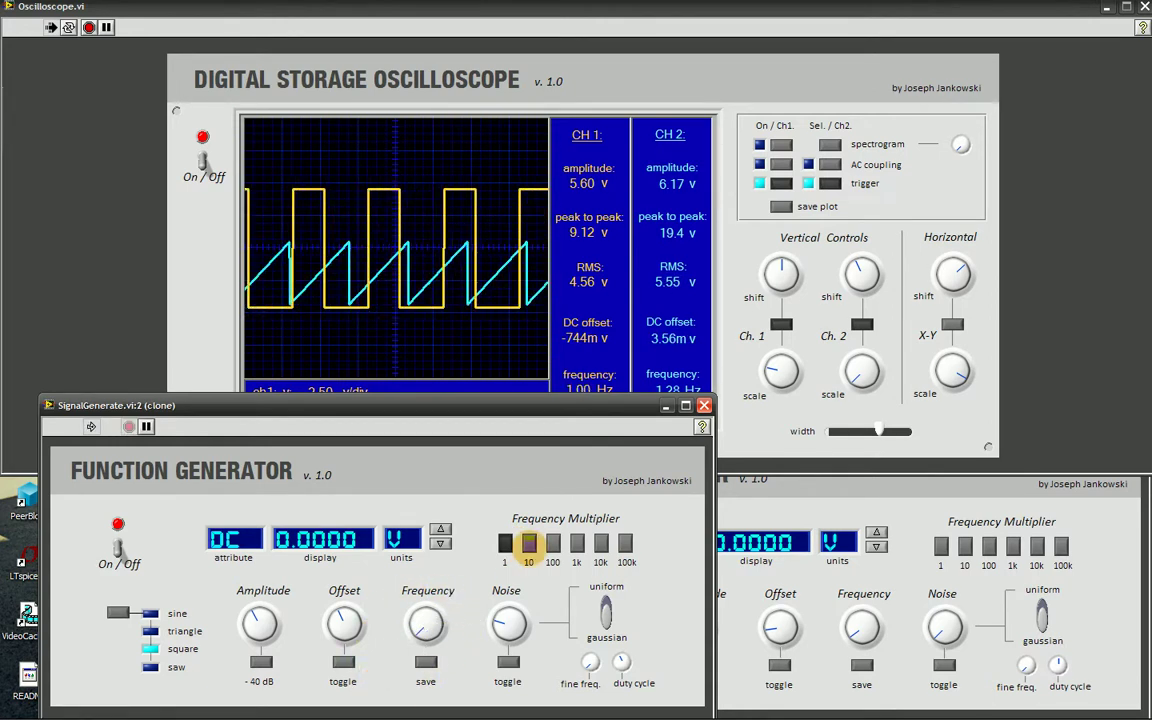
mouse_move(427, 612)
mouse_down()
mouse_move(419, 676)
mouse_move(421, 622)
mouse_up()
click(625, 541)
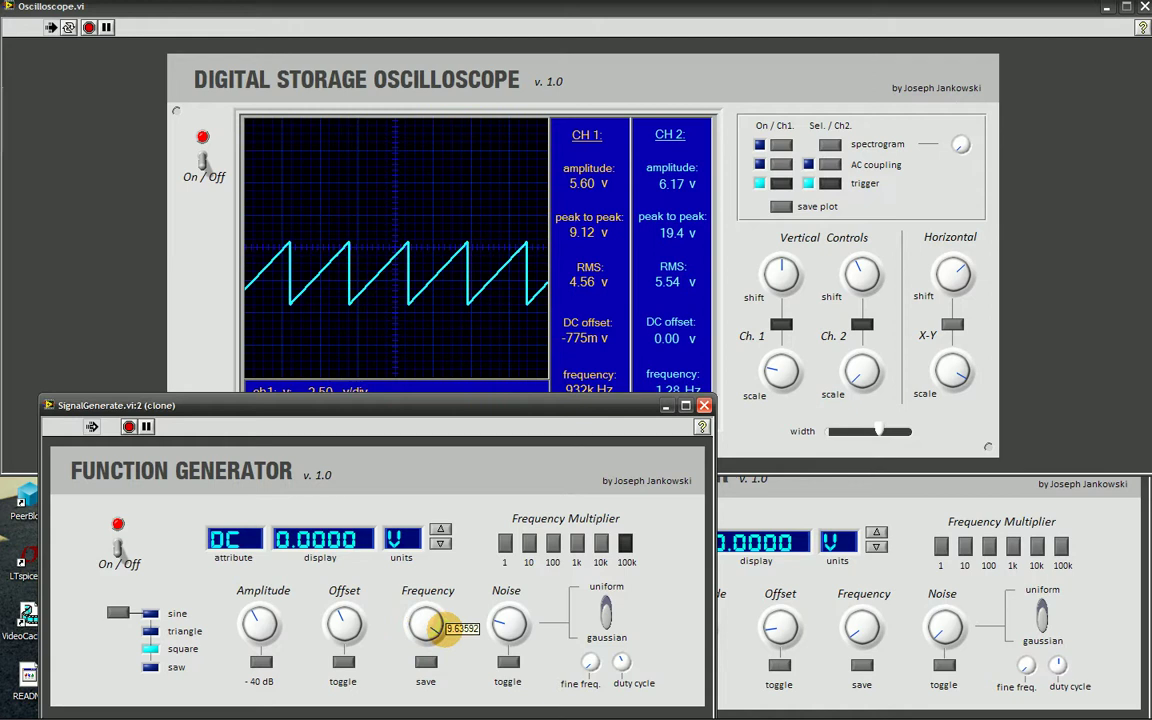
mouse_move(953, 368)
mouse_down()
mouse_move(925, 390)
mouse_move(946, 378)
mouse_up()
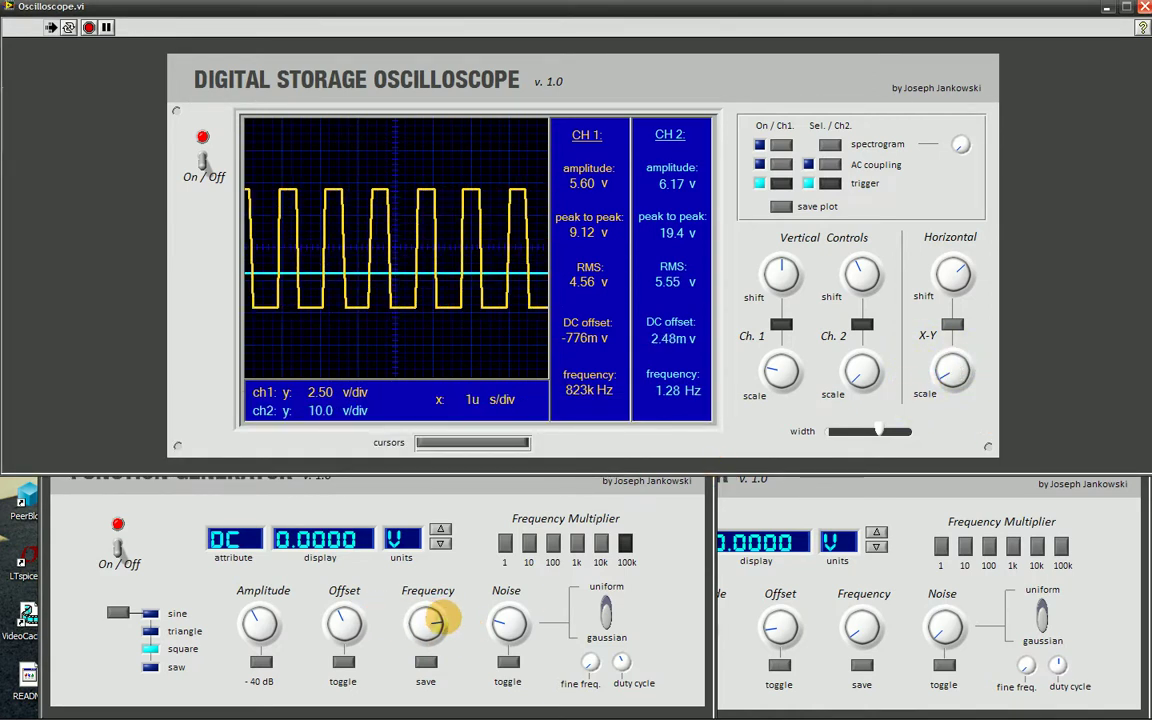
mouse_move(429, 617)
mouse_down()
mouse_move(418, 610)
mouse_move(411, 625)
mouse_move(436, 620)
mouse_move(424, 617)
mouse_move(443, 640)
mouse_up()
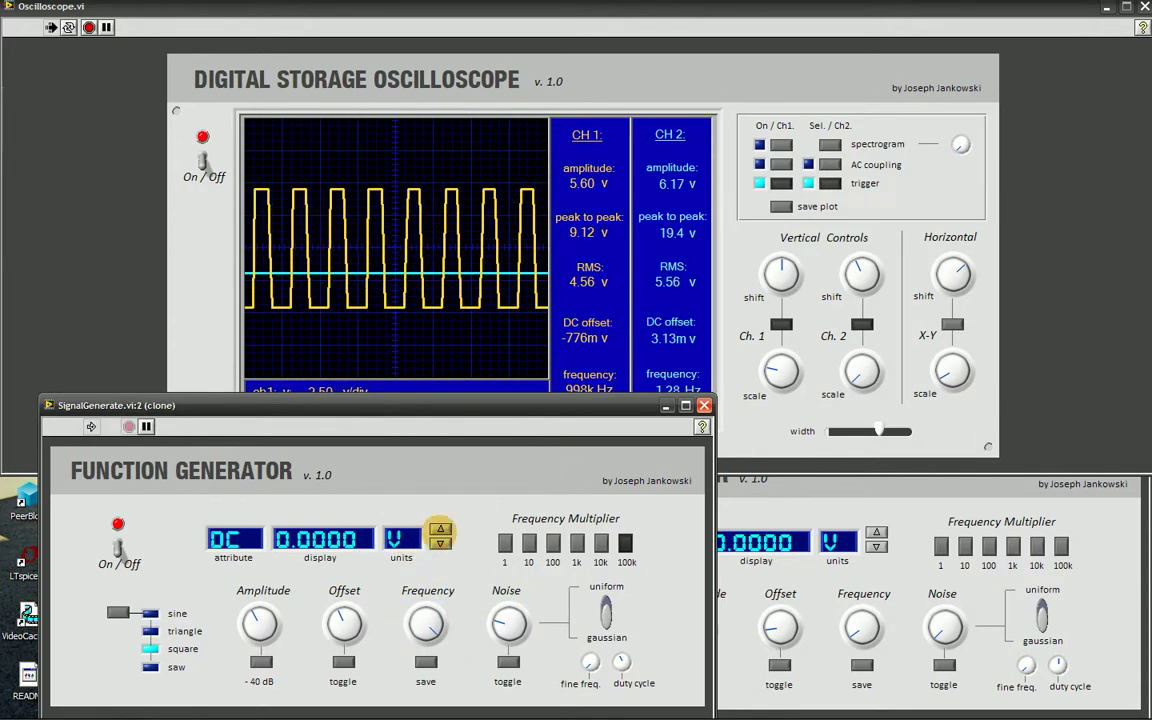
Step: Switch the generator's readout to FRQ and fine-tune the frequency to 1.0035 MHz
click(440, 542)
click(440, 542)
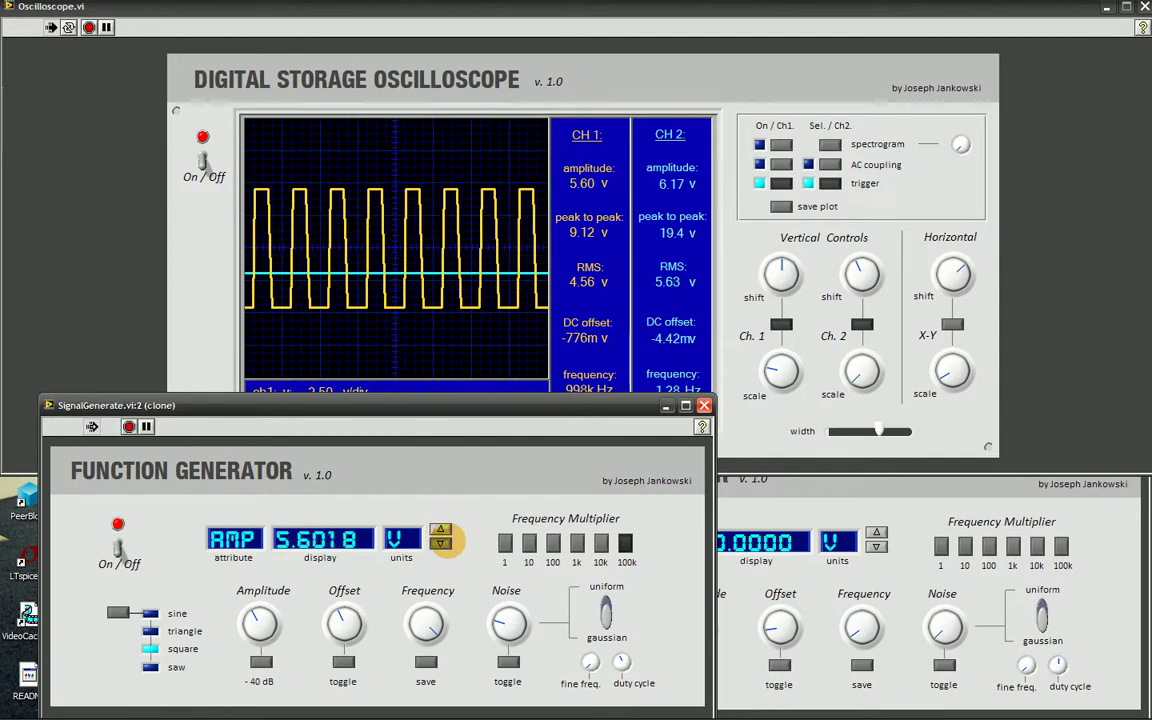
click(440, 542)
click(440, 542)
click(440, 528)
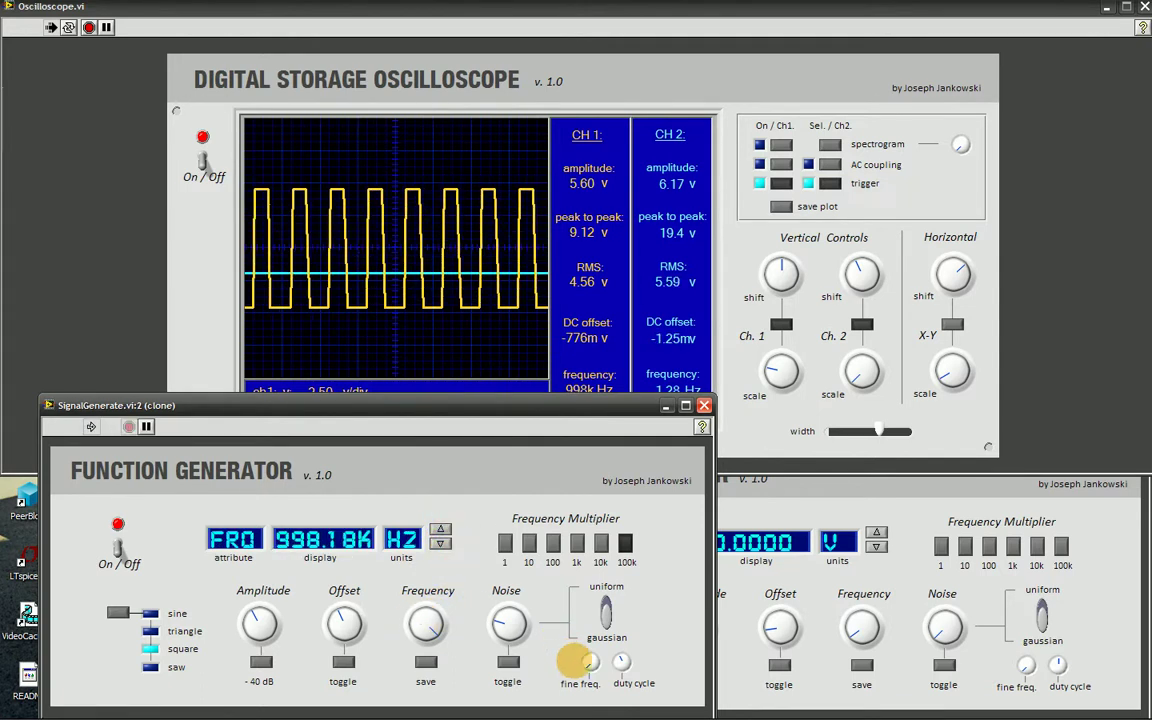
drag(585, 666, 584, 656)
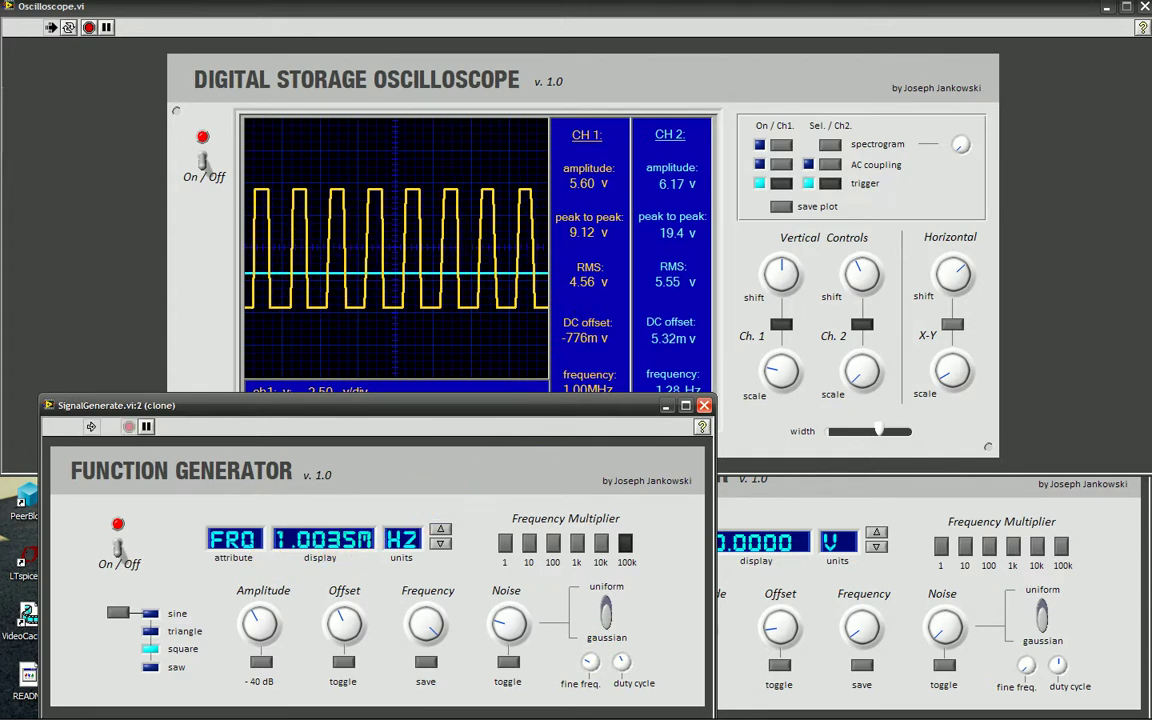
Step: Expand the oscilloscope's timebase to 500n s/div
click(566, 329)
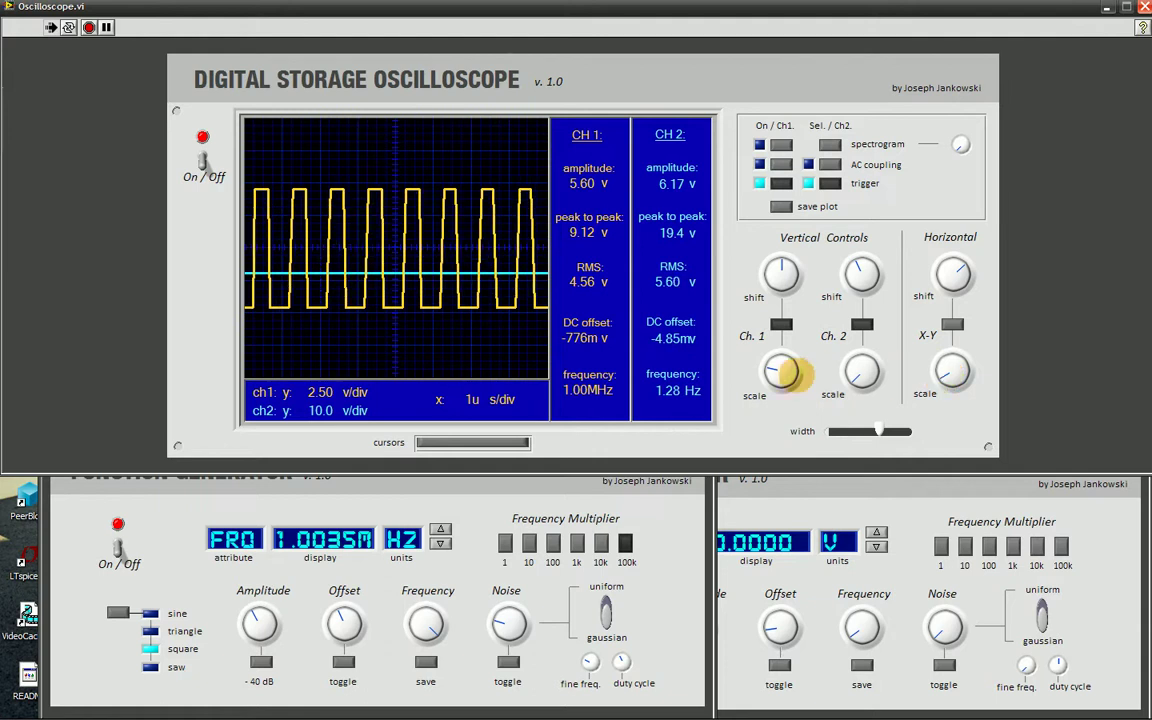
drag(931, 373, 947, 373)
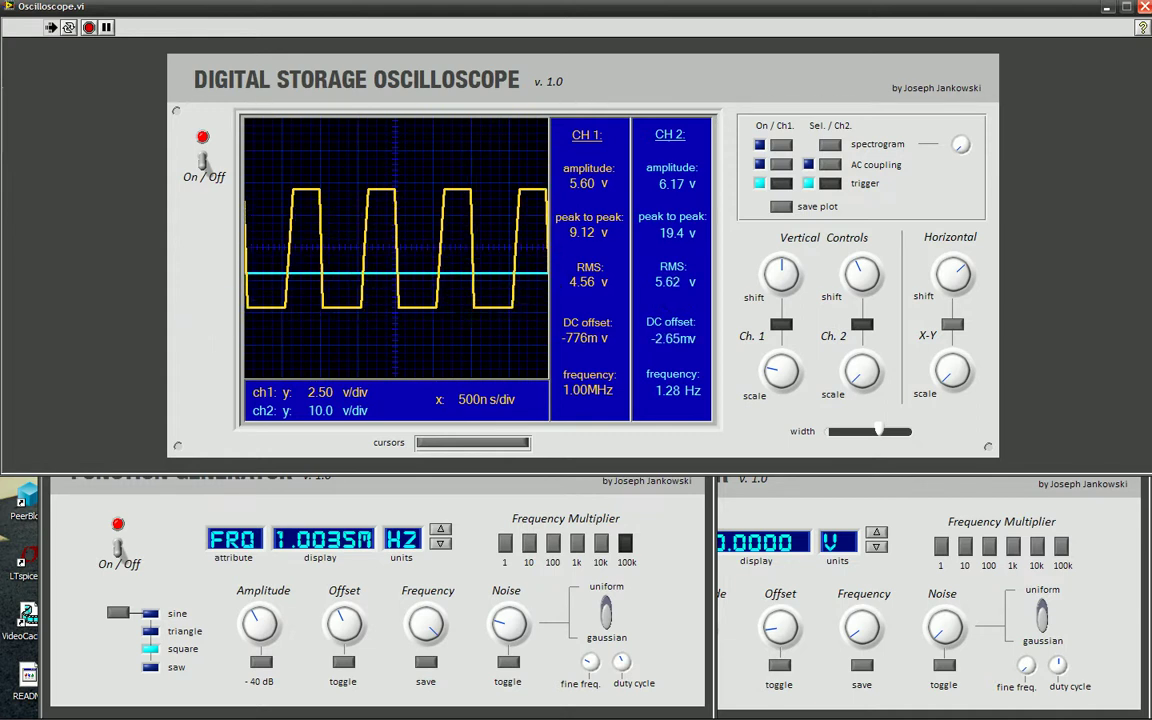
mouse_move(951, 373)
mouse_down()
mouse_move(931, 373)
mouse_move(955, 373)
mouse_move(946, 368)
mouse_up()
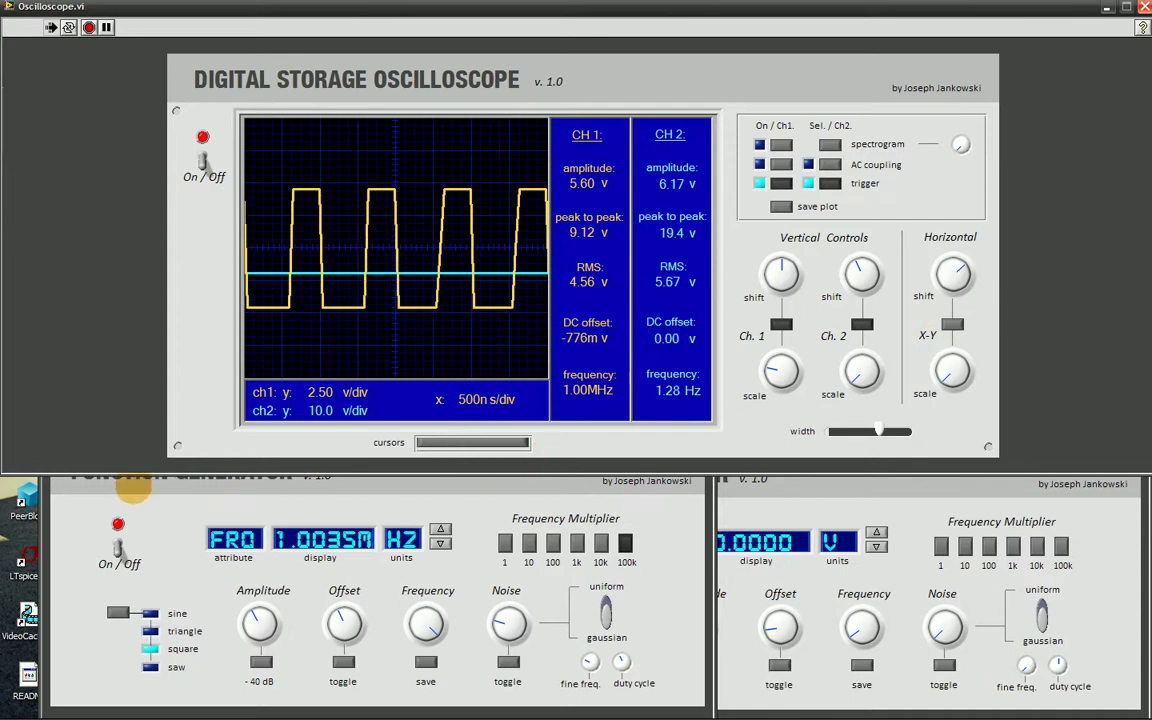
Step: Move the first function generator window left to uncover more of the second one, and return to the oscilloscope
click(134, 487)
drag(162, 410, 120, 415)
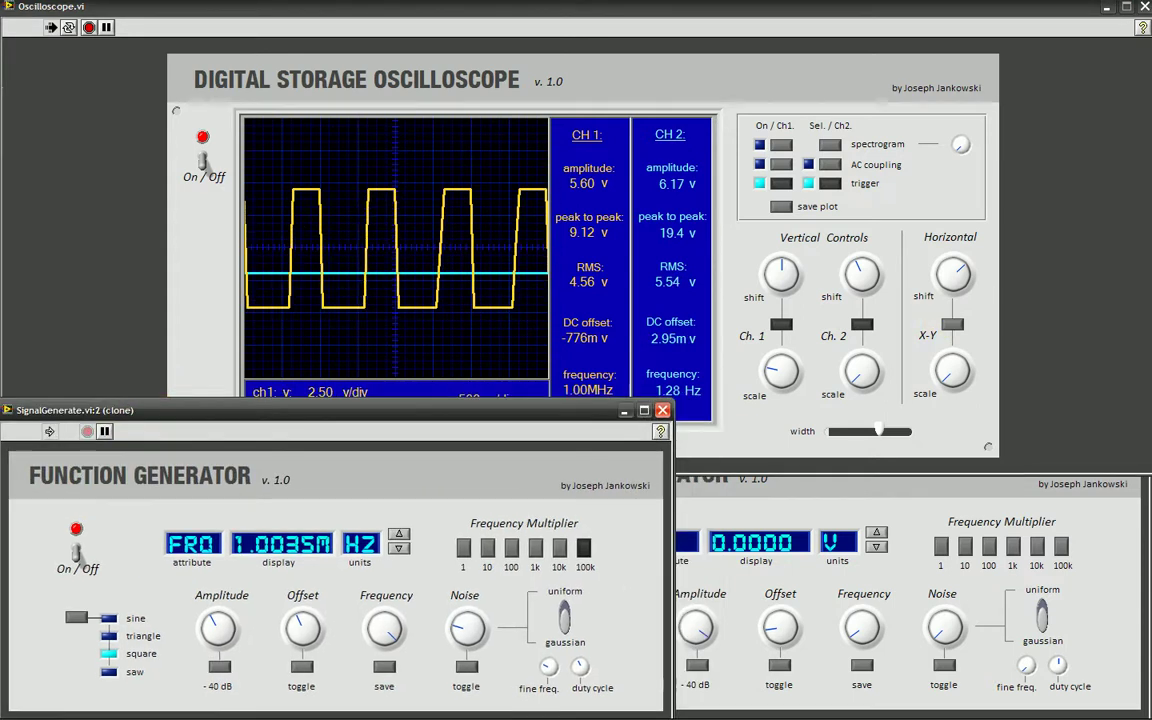
click(70, 300)
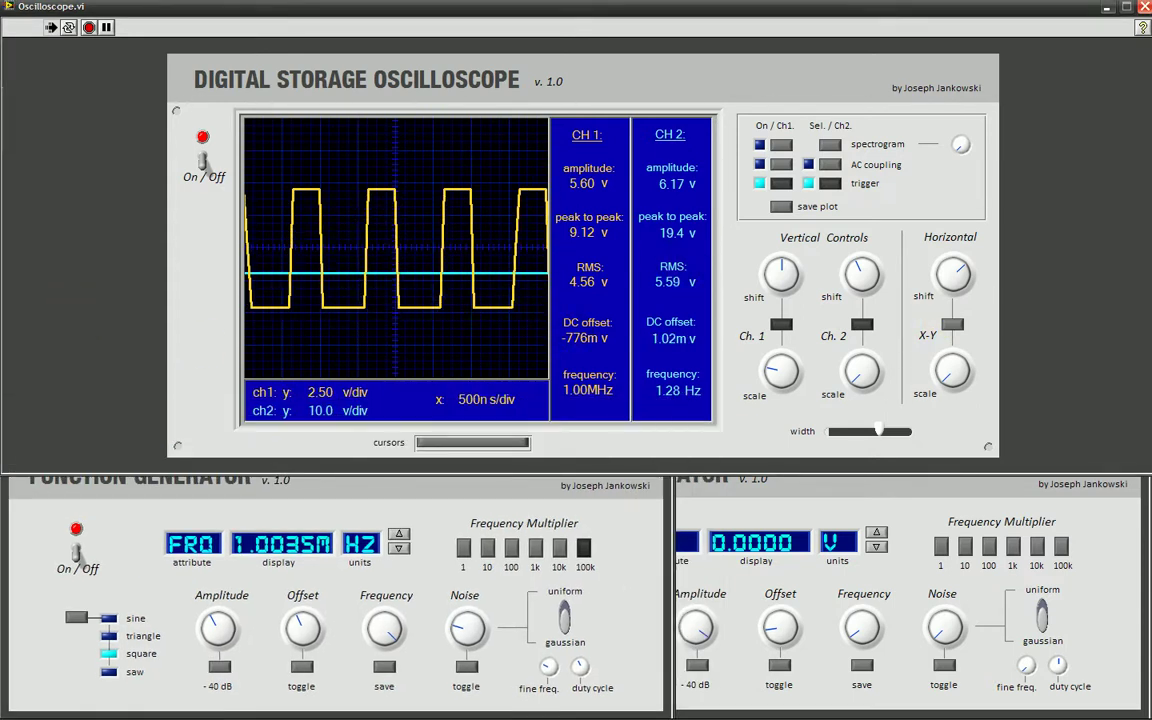
click(782, 323)
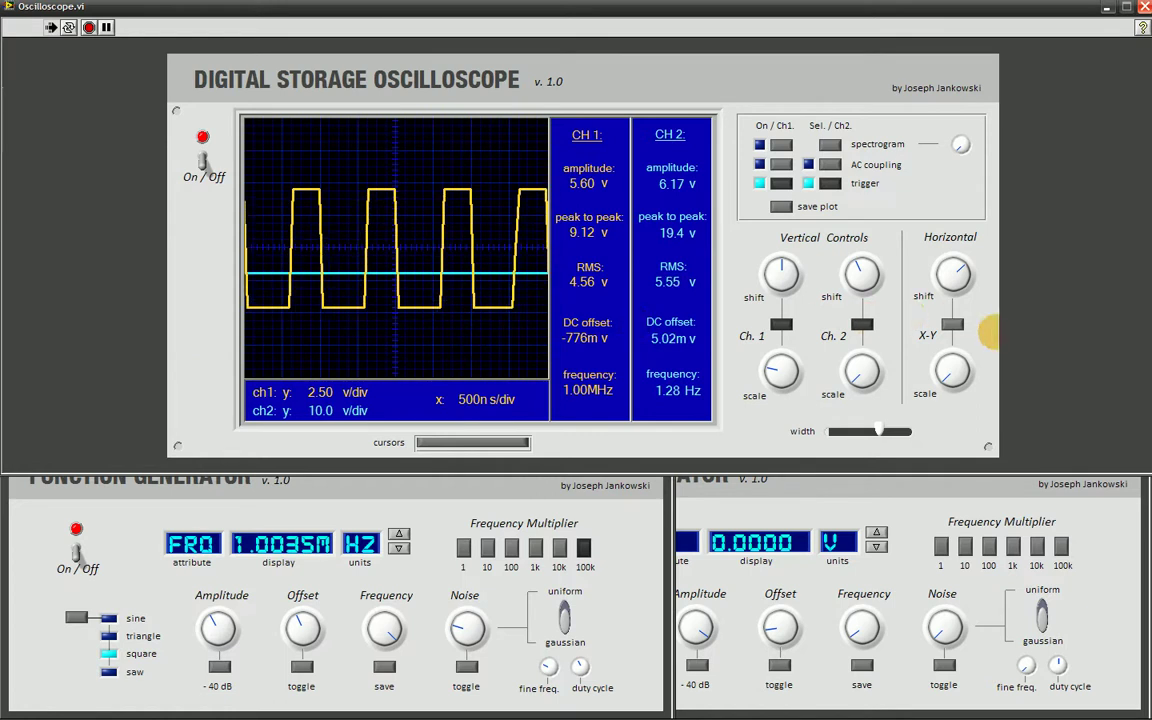
click(978, 334)
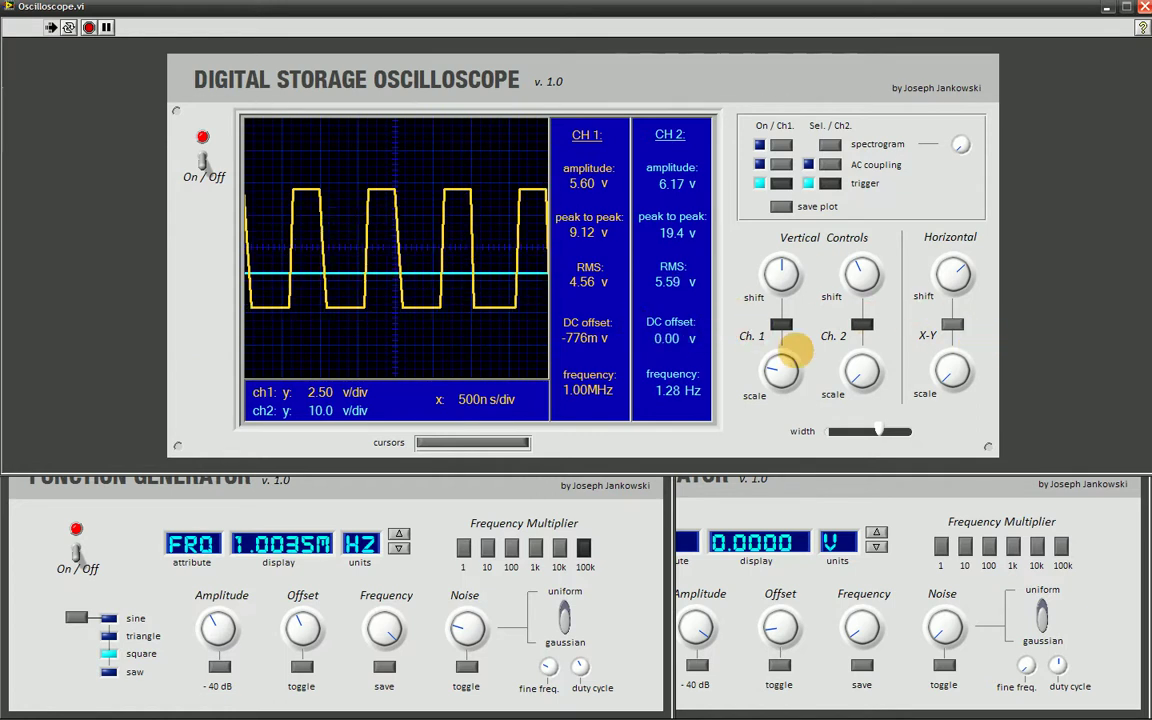
click(952, 370)
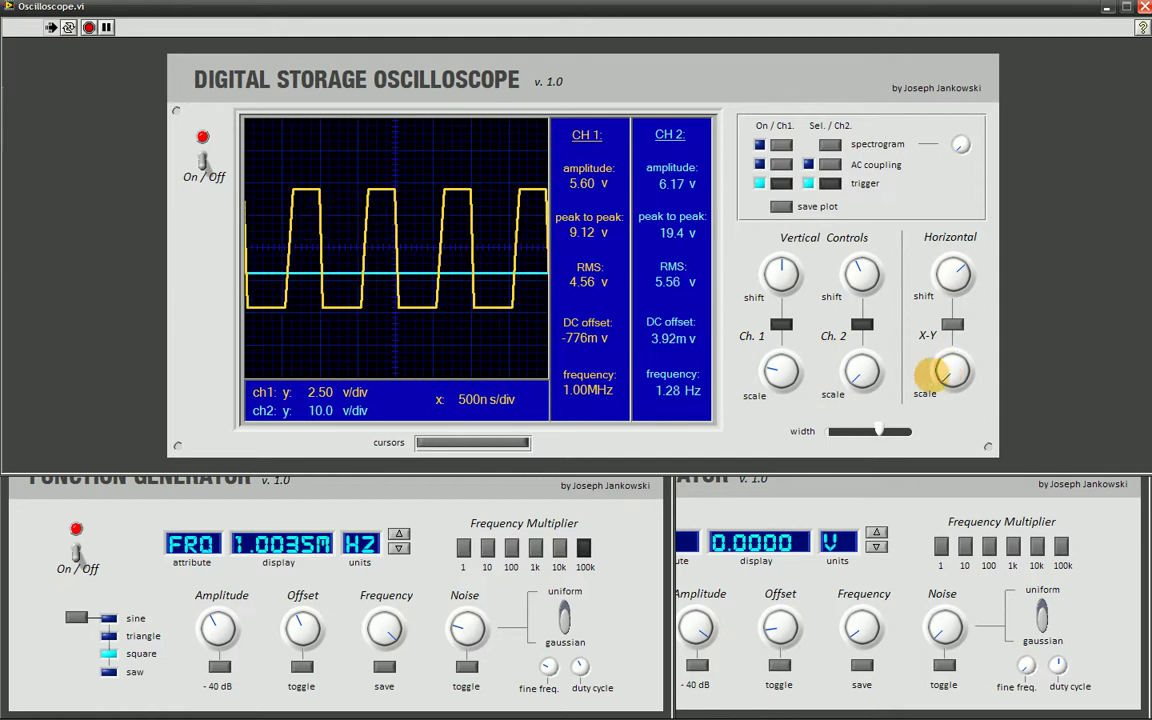
click(605, 530)
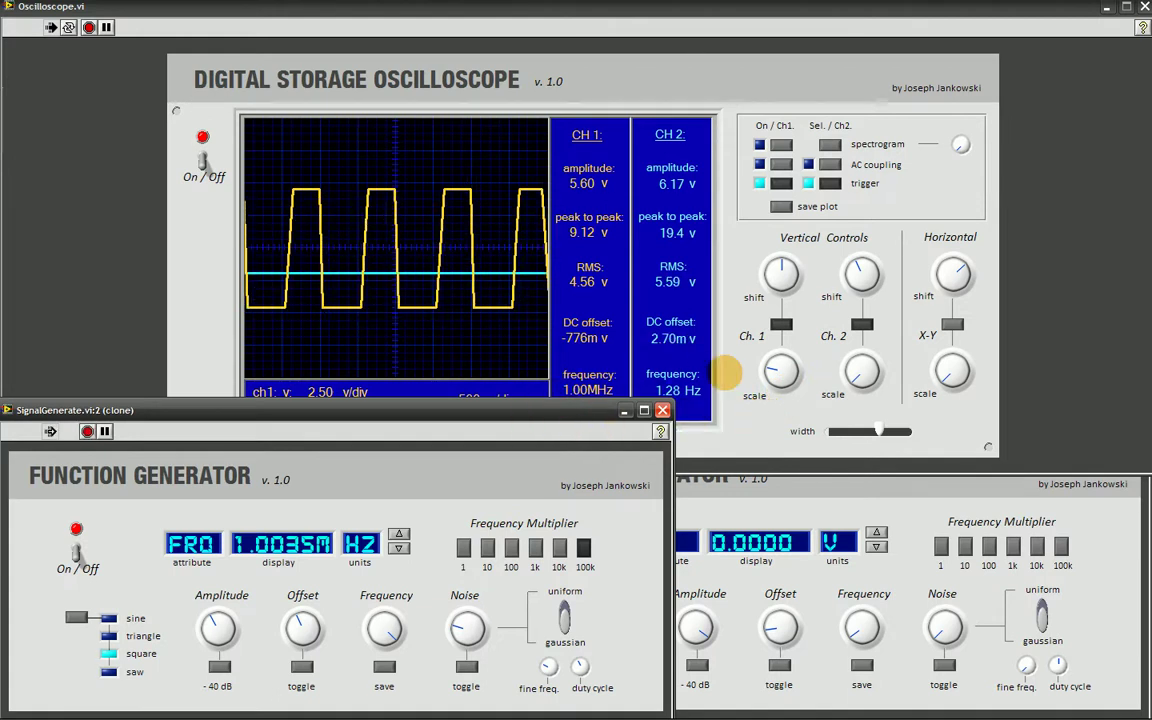
click(729, 371)
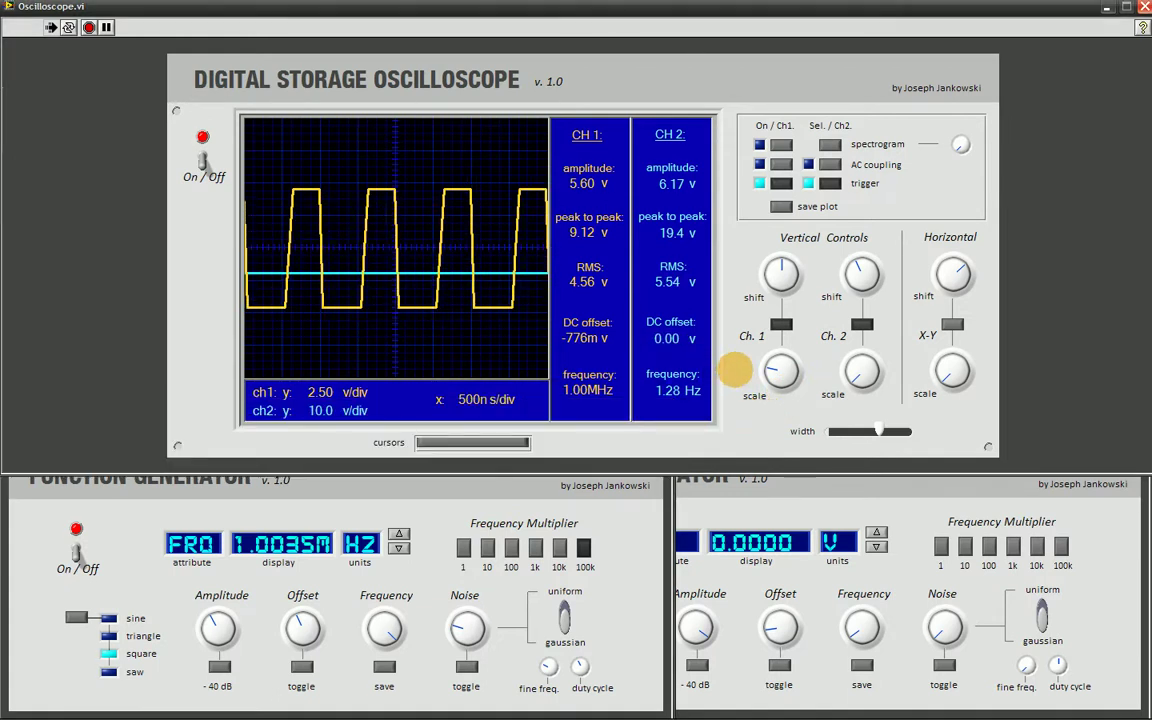
Step: Turn the generator's frequency down to about 115.6 kHz and set the oscilloscope's timebase to 10u s/div
drag(948, 372, 949, 368)
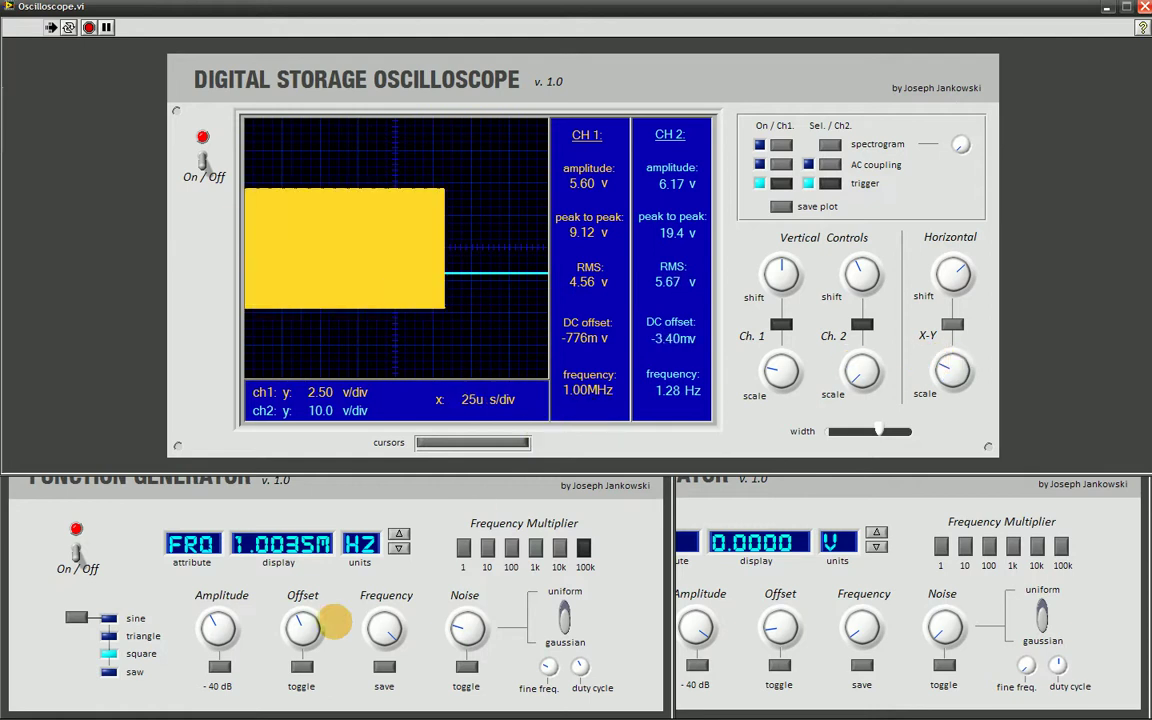
mouse_move(384, 626)
mouse_down()
mouse_move(373, 625)
mouse_move(380, 670)
mouse_up()
drag(925, 365, 947, 368)
mouse_move(951, 270)
mouse_down()
mouse_move(966, 321)
mouse_move(956, 260)
mouse_move(931, 363)
mouse_move(945, 366)
mouse_up()
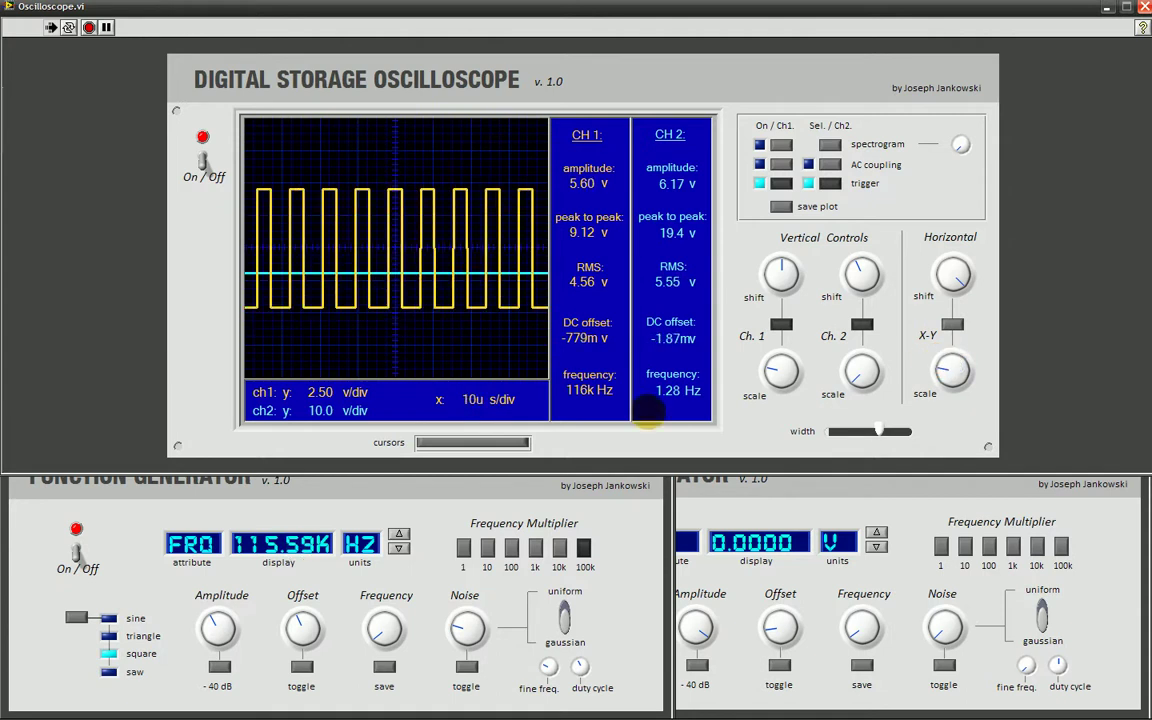
Step: Switch the generator's waveform to saw and bring the oscilloscope's horizontal shift back to about its middle position
click(106, 617)
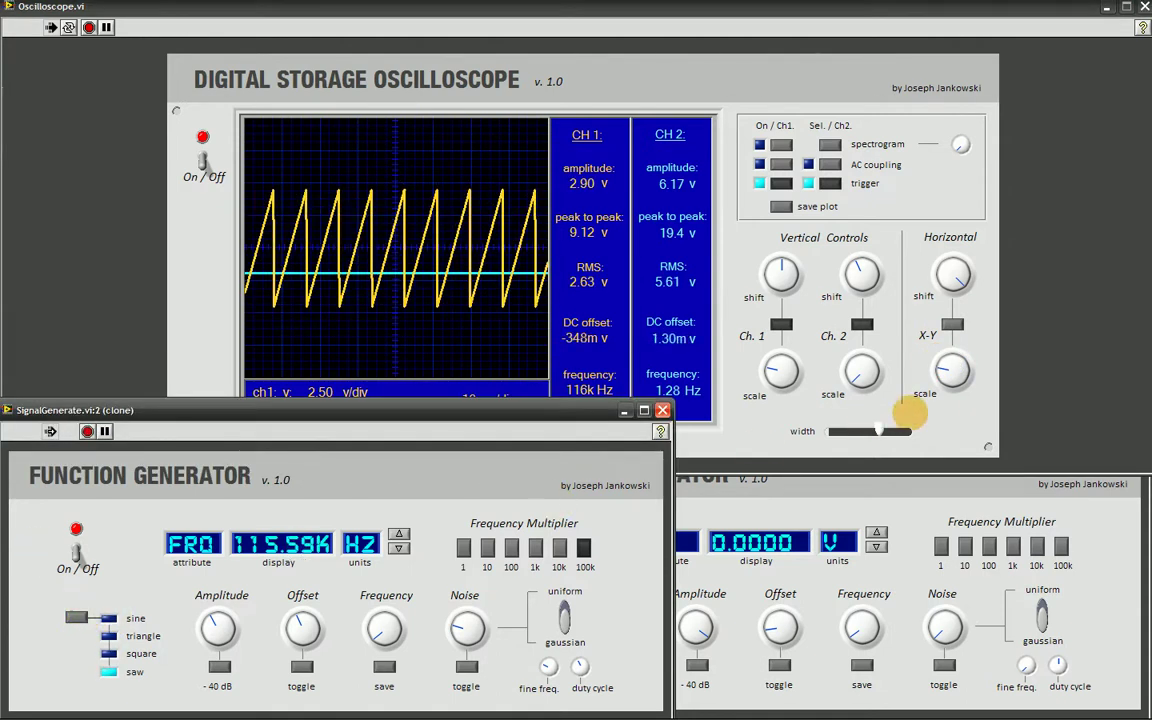
click(948, 367)
drag(957, 366, 959, 362)
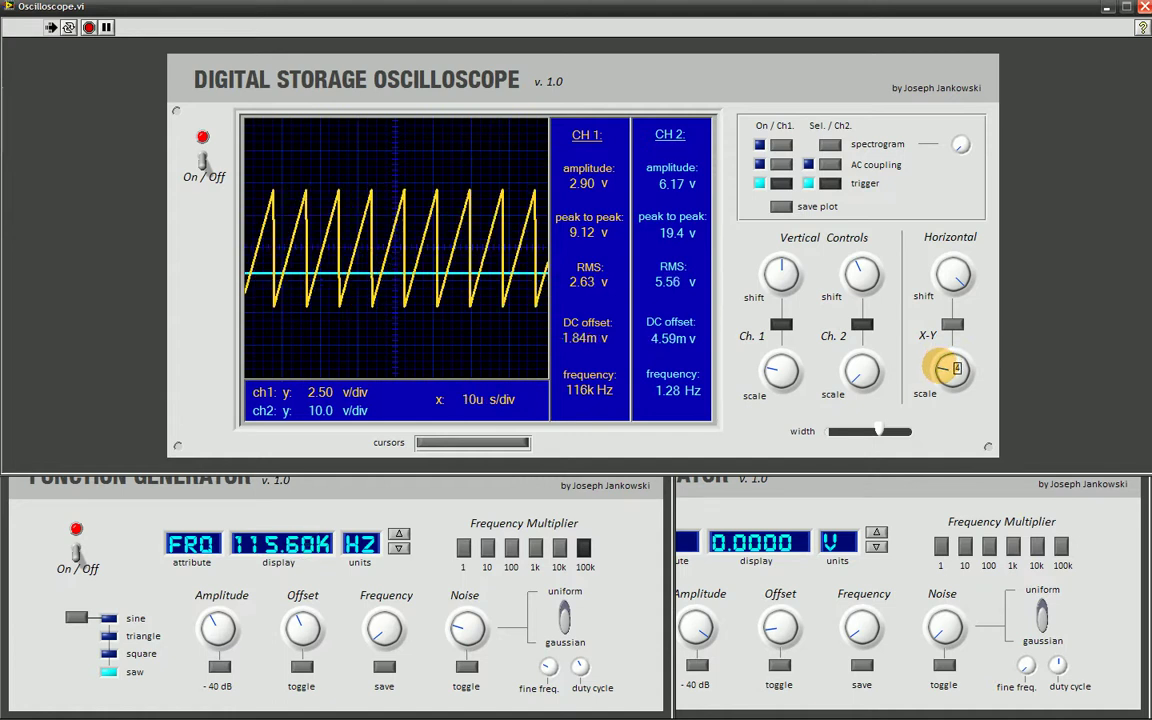
drag(957, 374, 957, 365)
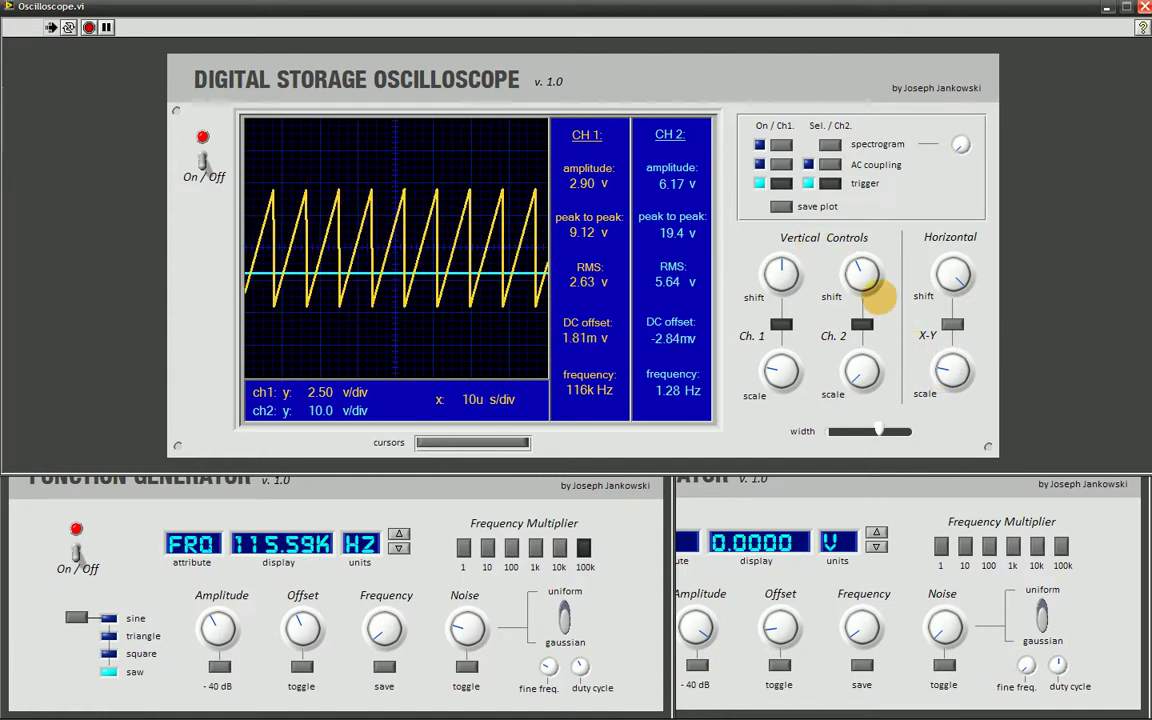
drag(958, 283, 955, 264)
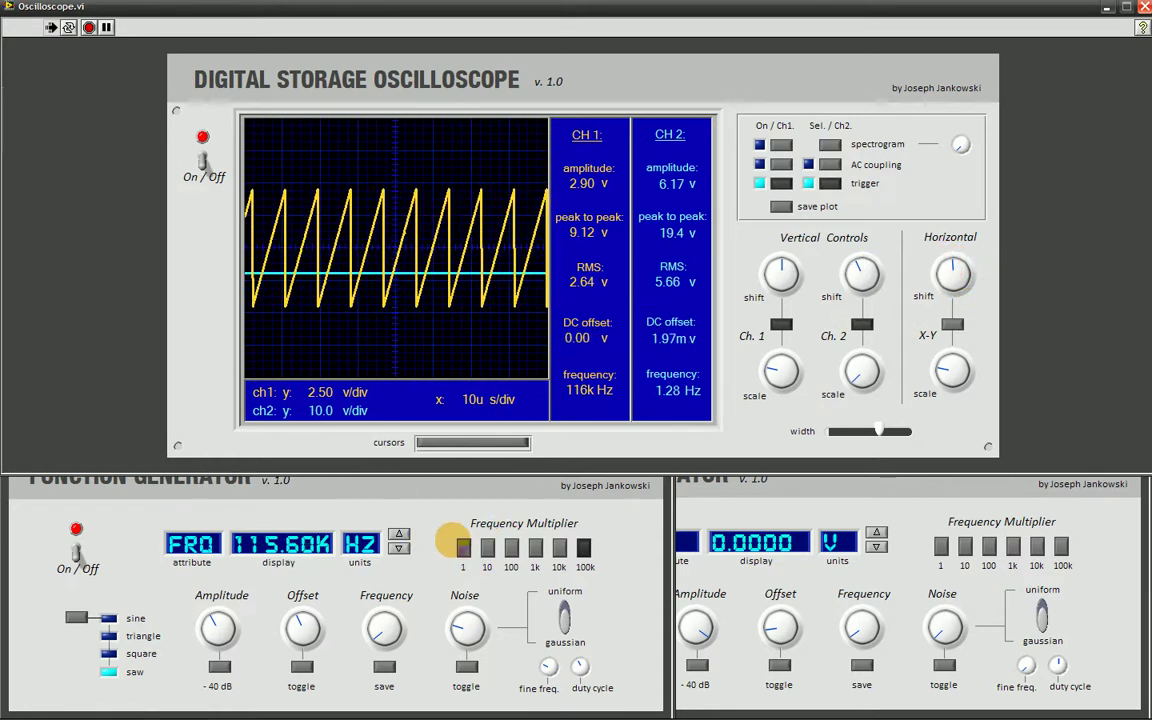
Step: Lower the first generator's frequency in small turns to 105.30 kHz and return to the oscilloscope
click(446, 486)
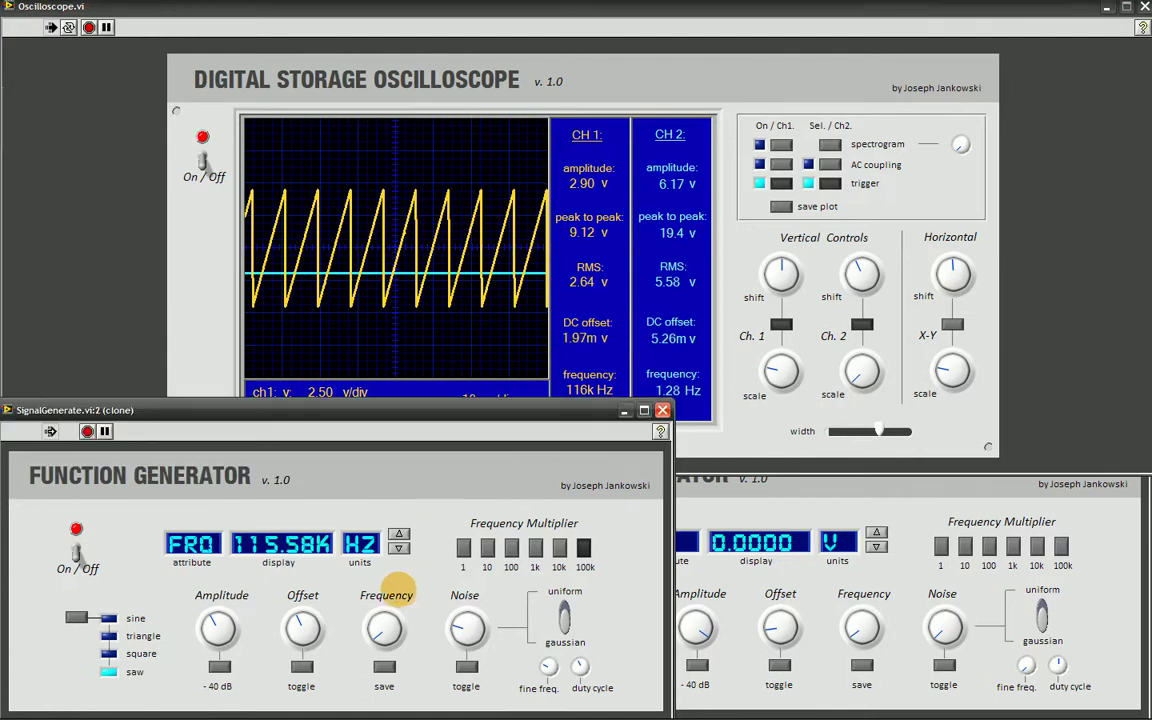
drag(380, 628, 354, 683)
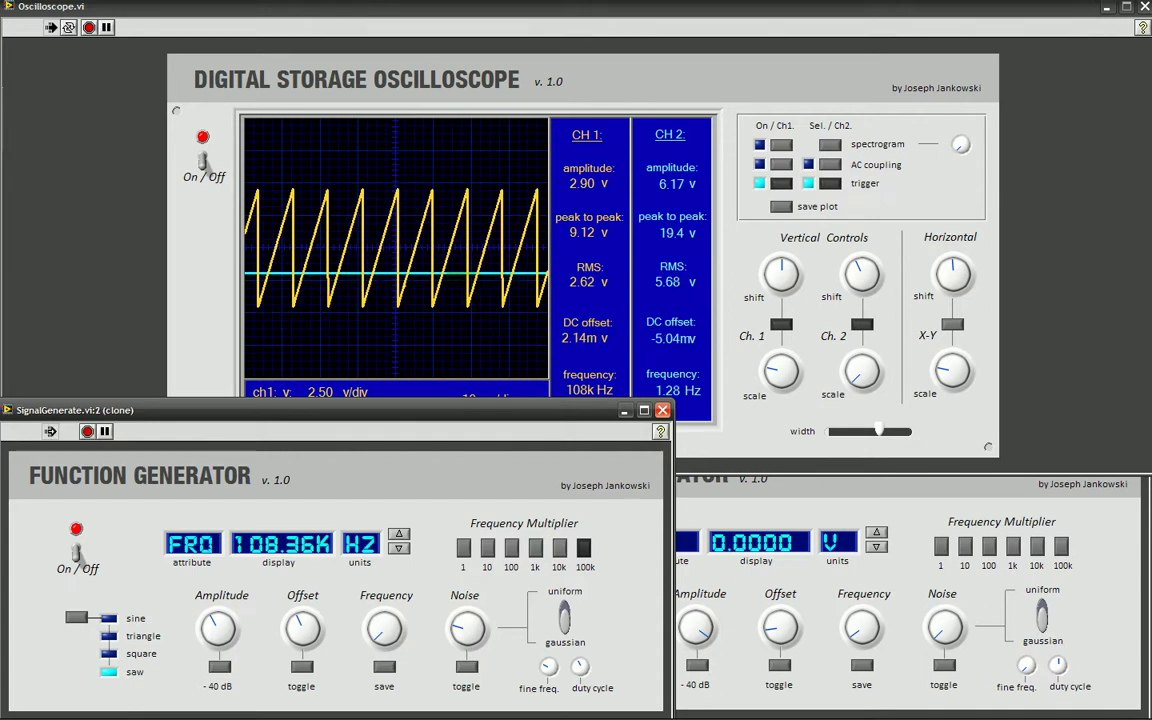
drag(939, 365, 943, 362)
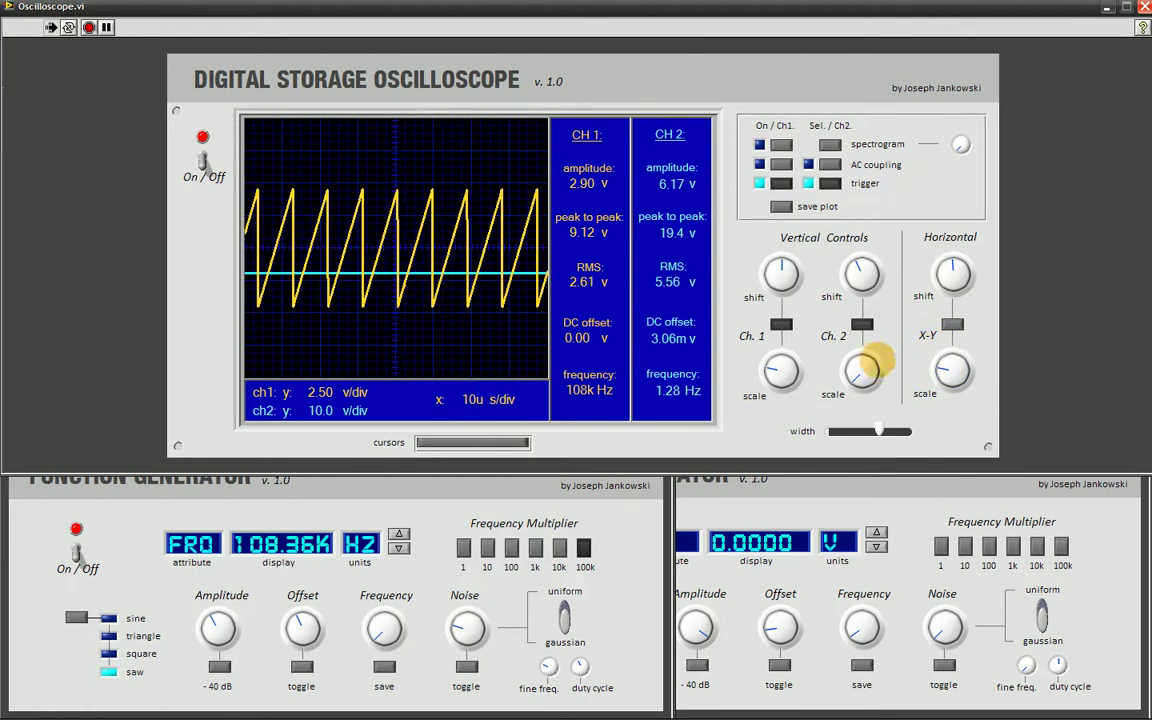
click(523, 460)
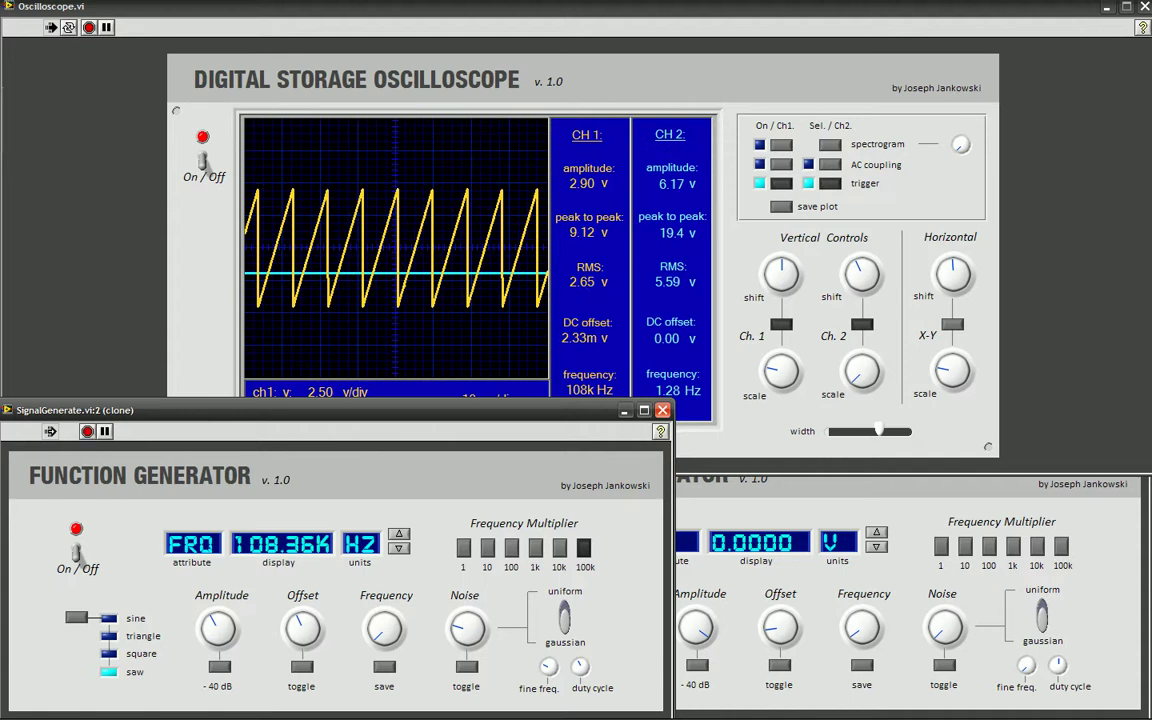
click(88, 313)
click(420, 497)
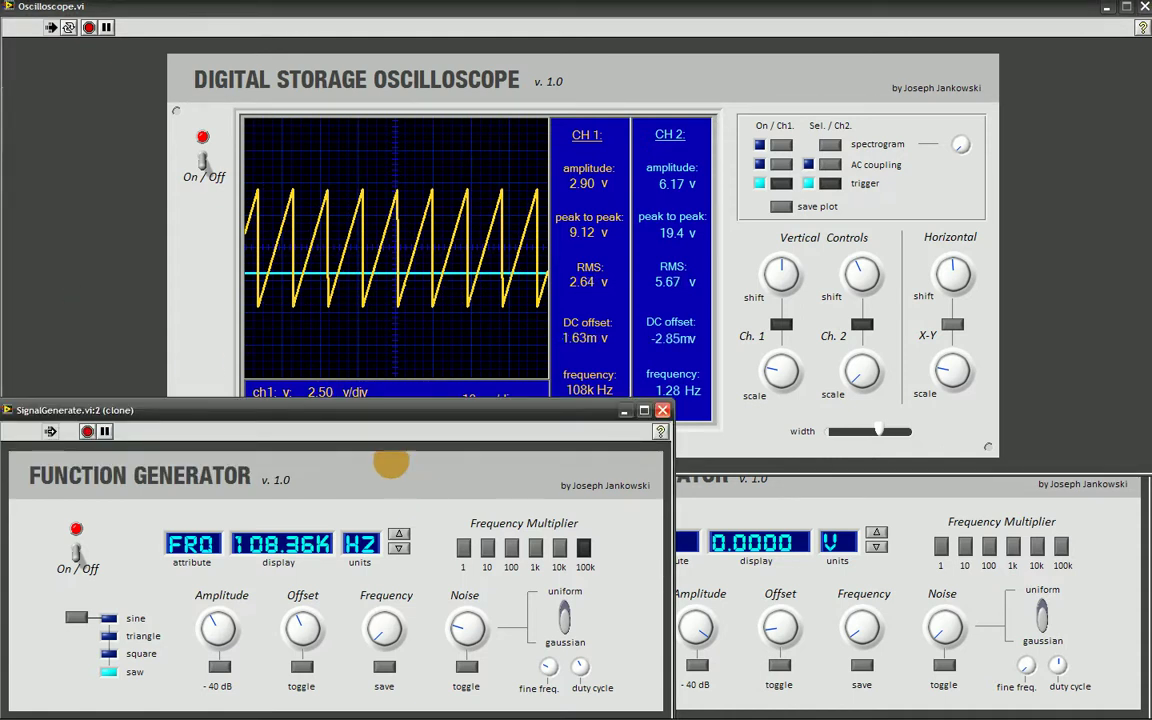
click(180, 362)
drag(386, 617, 388, 633)
click(175, 278)
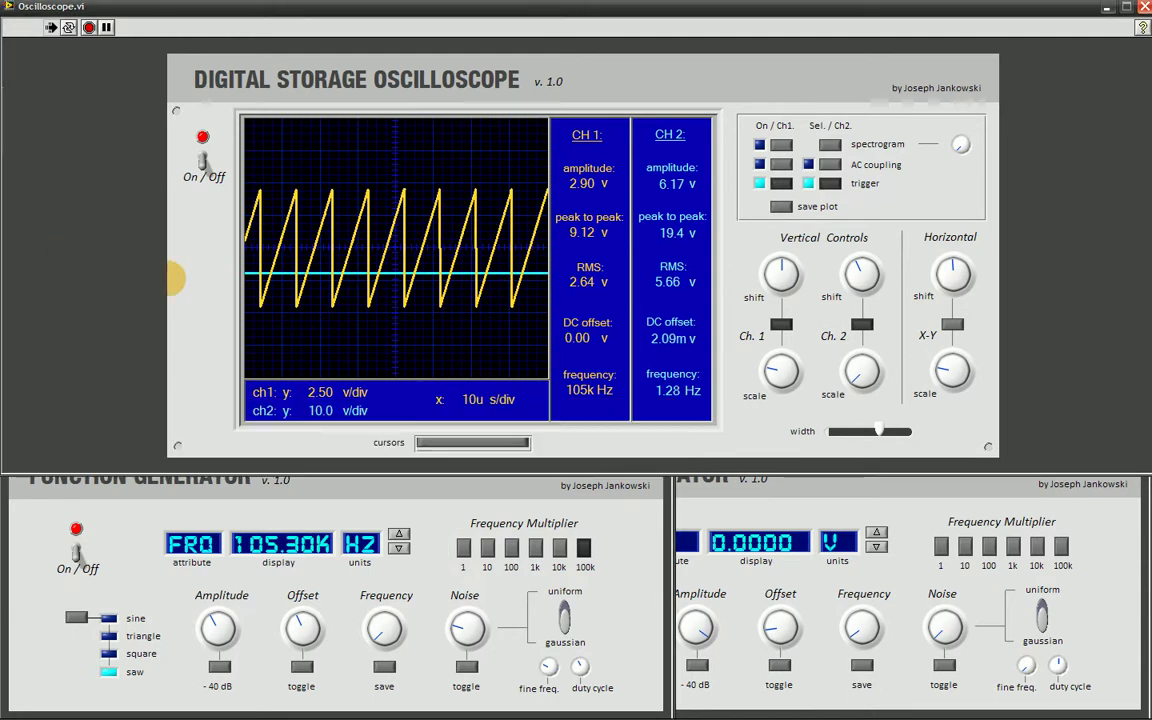
click(448, 580)
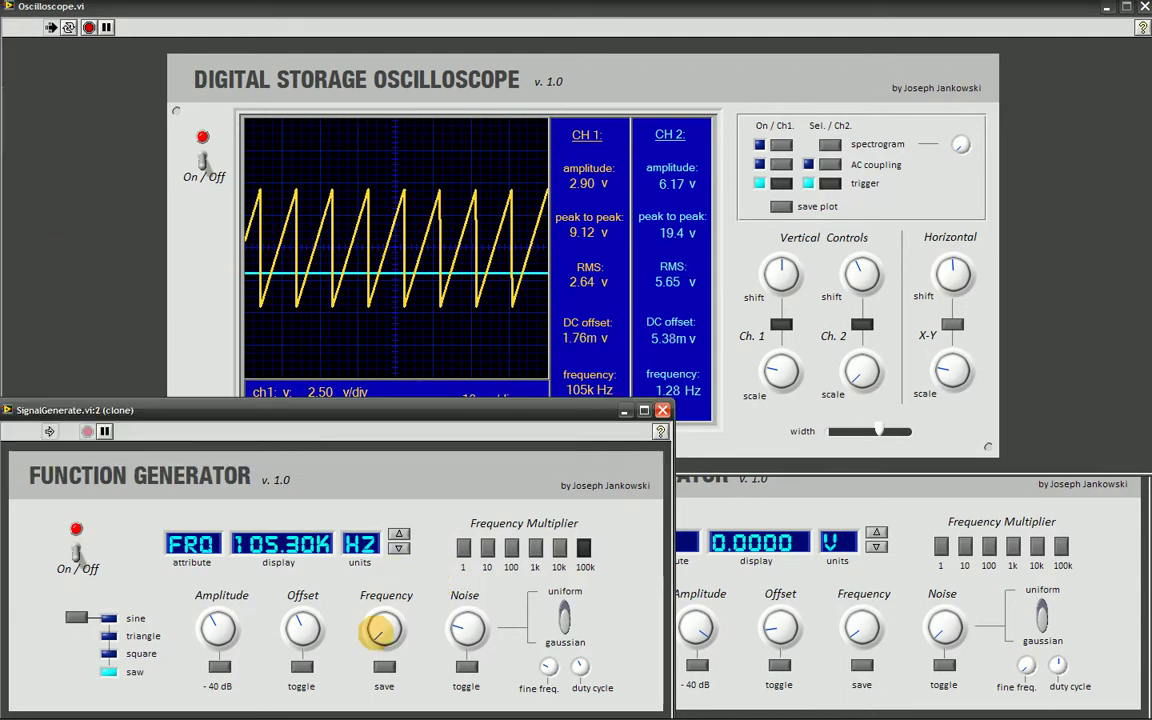
mouse_move(381, 633)
mouse_down()
mouse_move(396, 626)
mouse_move(370, 648)
mouse_move(384, 630)
mouse_move(378, 640)
mouse_up()
click(87, 255)
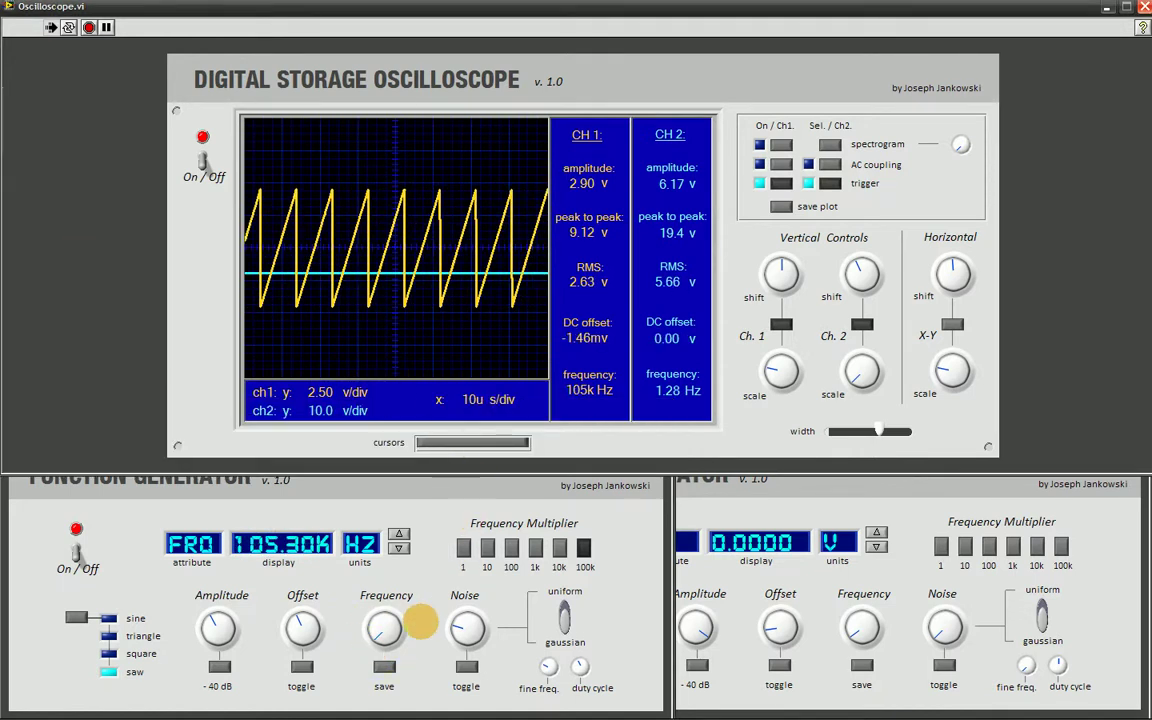
click(420, 621)
click(184, 316)
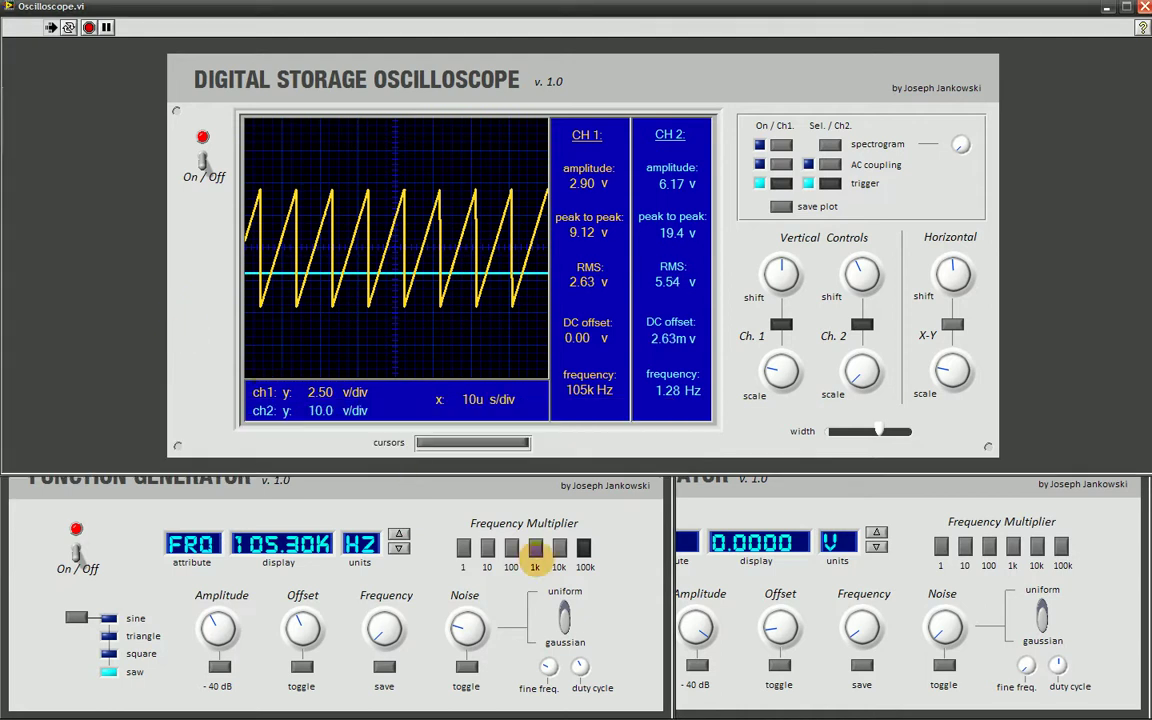
click(466, 500)
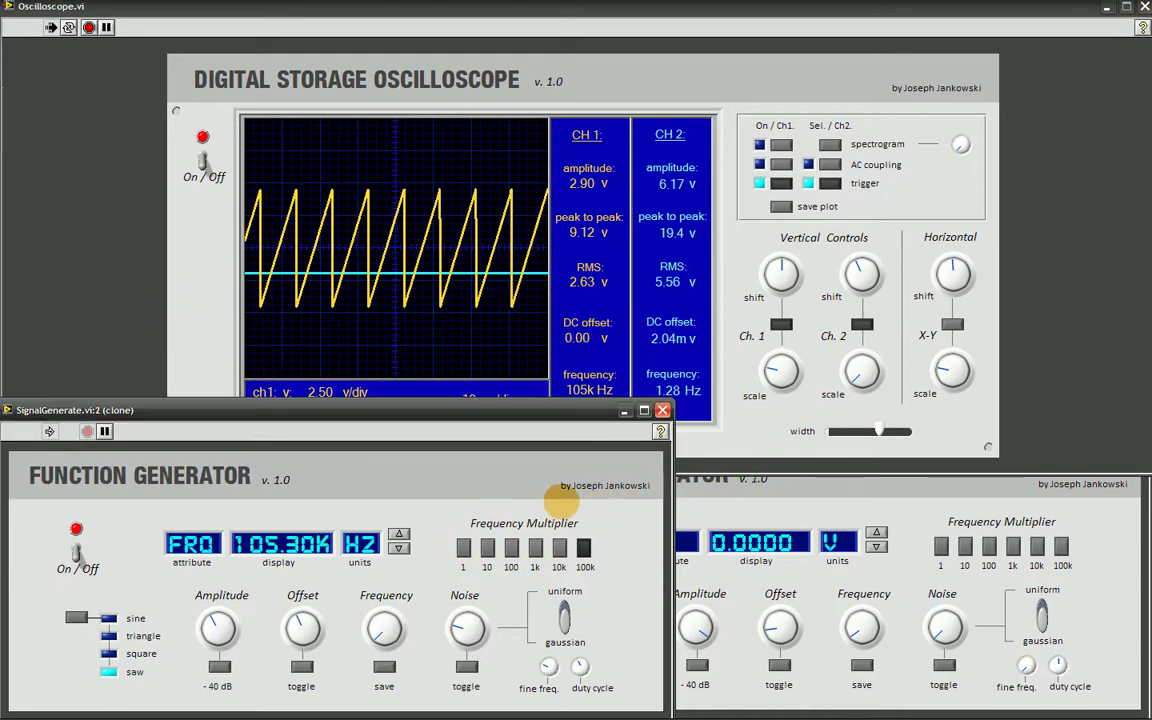
click(755, 505)
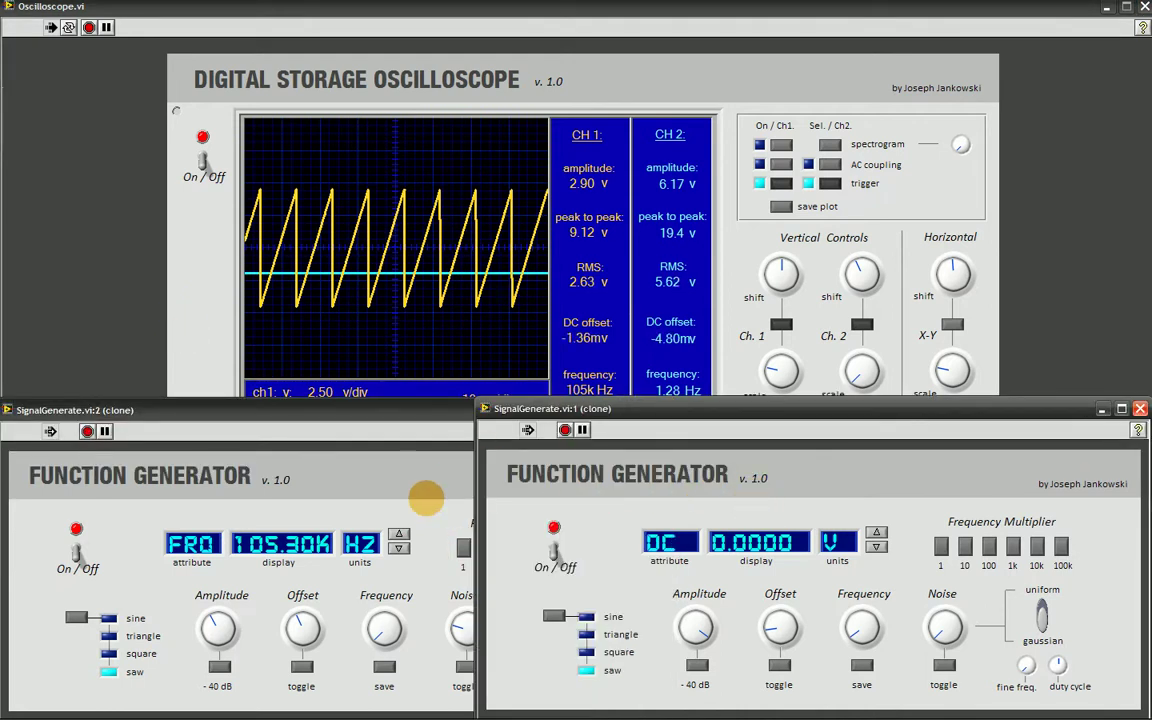
click(425, 494)
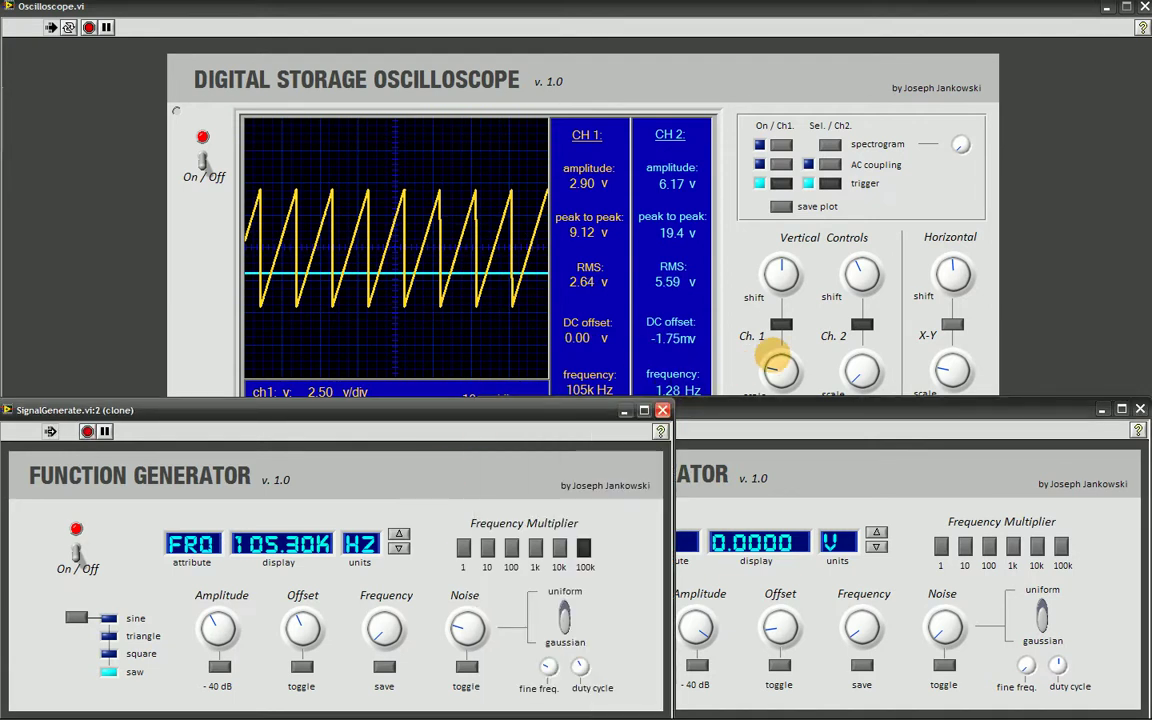
Step: Set the oscilloscope's timebase to 5u s/div
click(938, 360)
drag(938, 360, 944, 380)
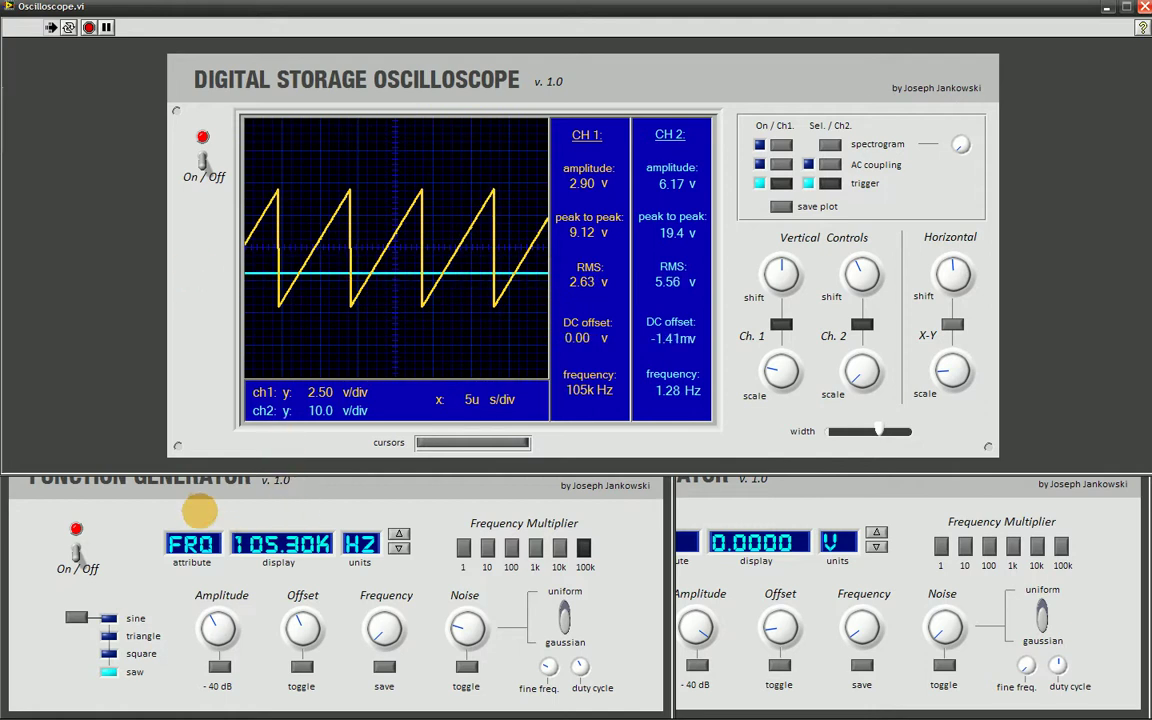
Step: Raise the first generator's frequency to 108.11 kHz and turn it back down to 105.30 kHz
click(200, 510)
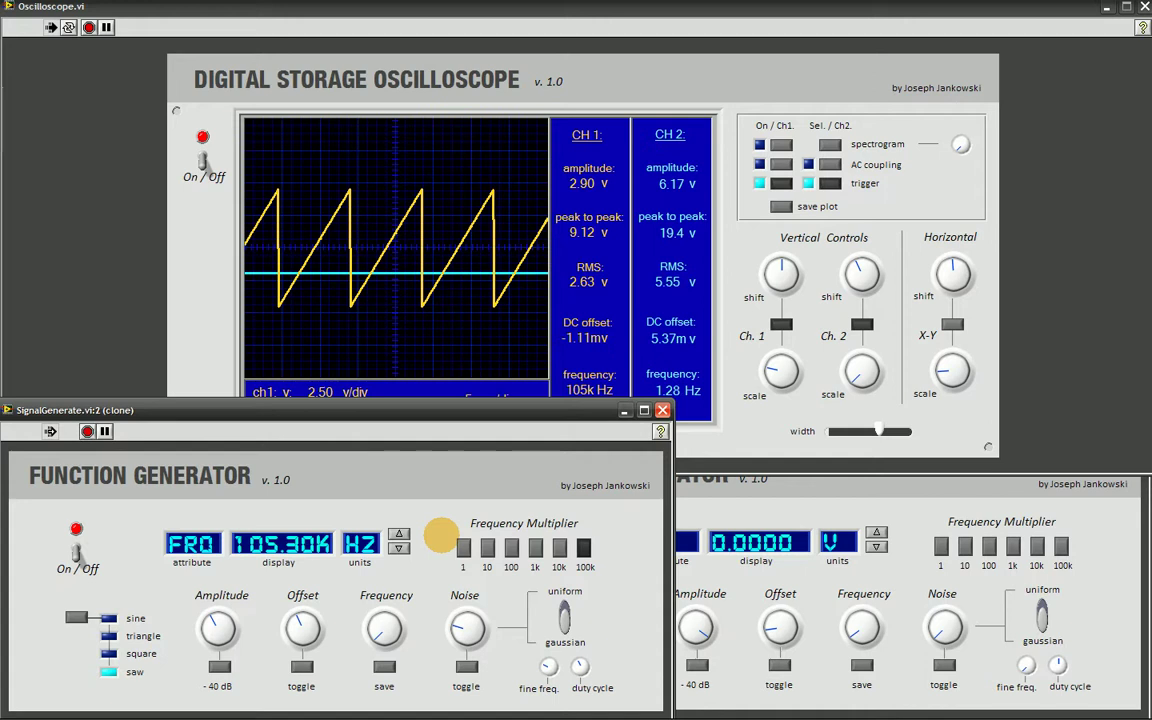
mouse_move(383, 628)
mouse_down()
mouse_move(391, 617)
mouse_move(391, 636)
mouse_move(404, 634)
mouse_move(380, 603)
mouse_move(388, 622)
mouse_up()
mouse_move(338, 414)
mouse_down()
mouse_move(358, 404)
mouse_move(342, 412)
mouse_up()
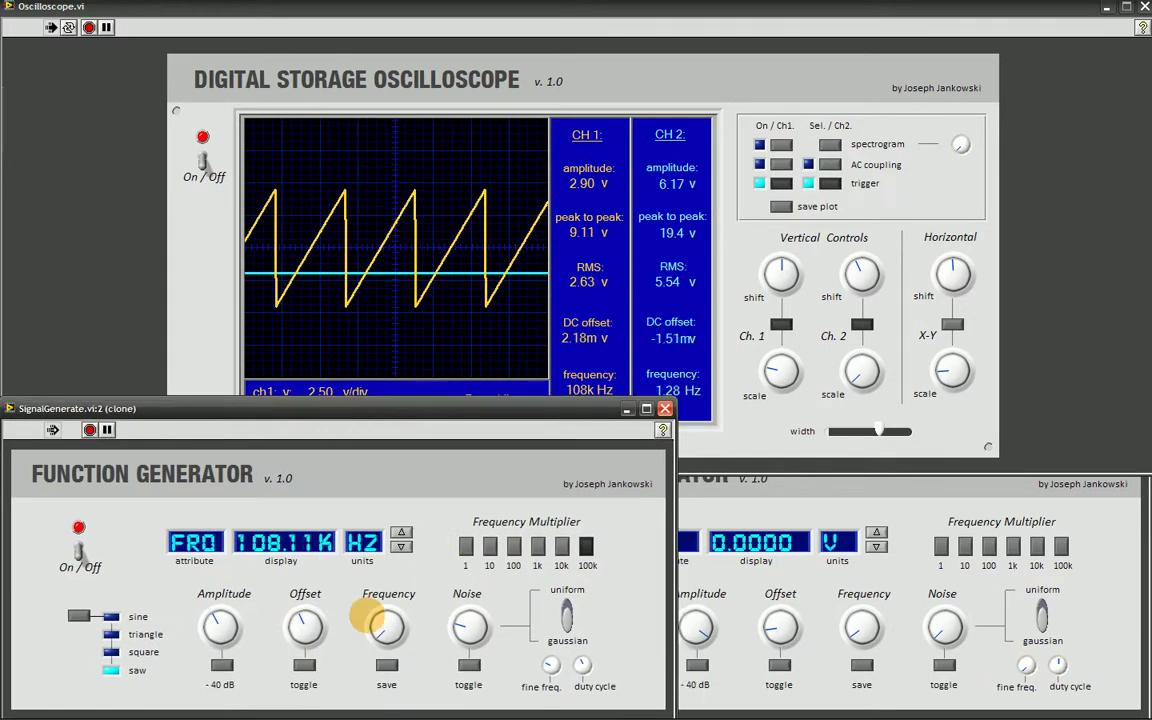
drag(387, 618, 362, 656)
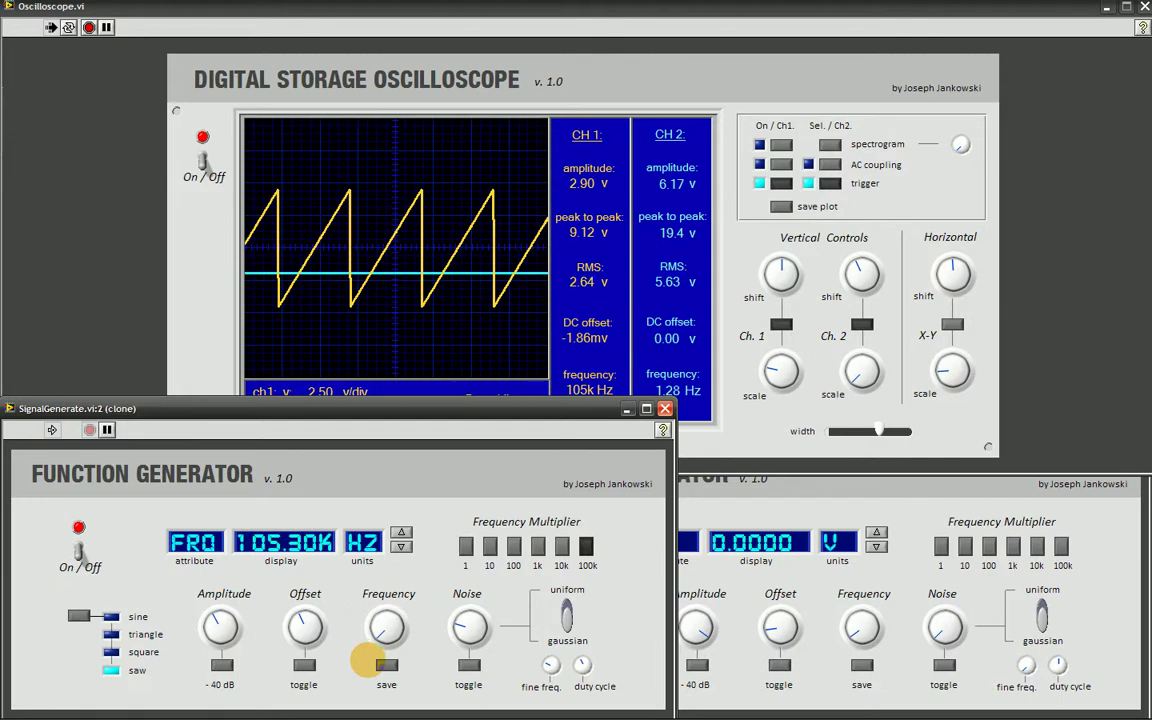
click(763, 245)
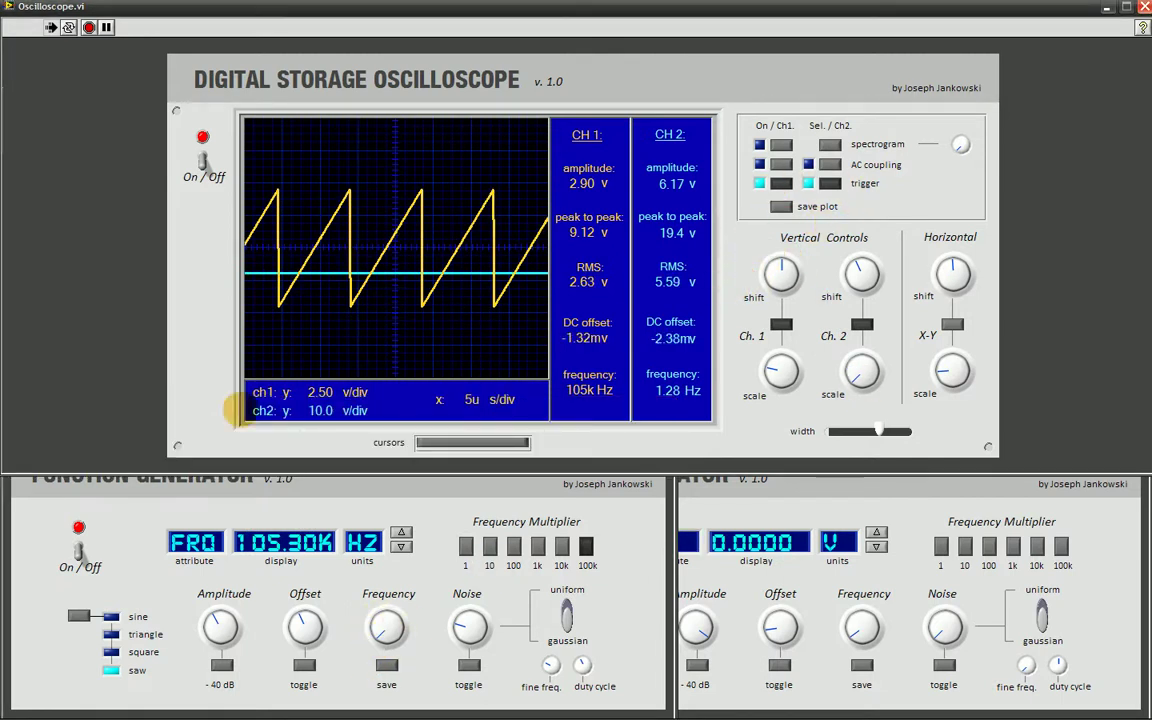
click(110, 521)
click(95, 323)
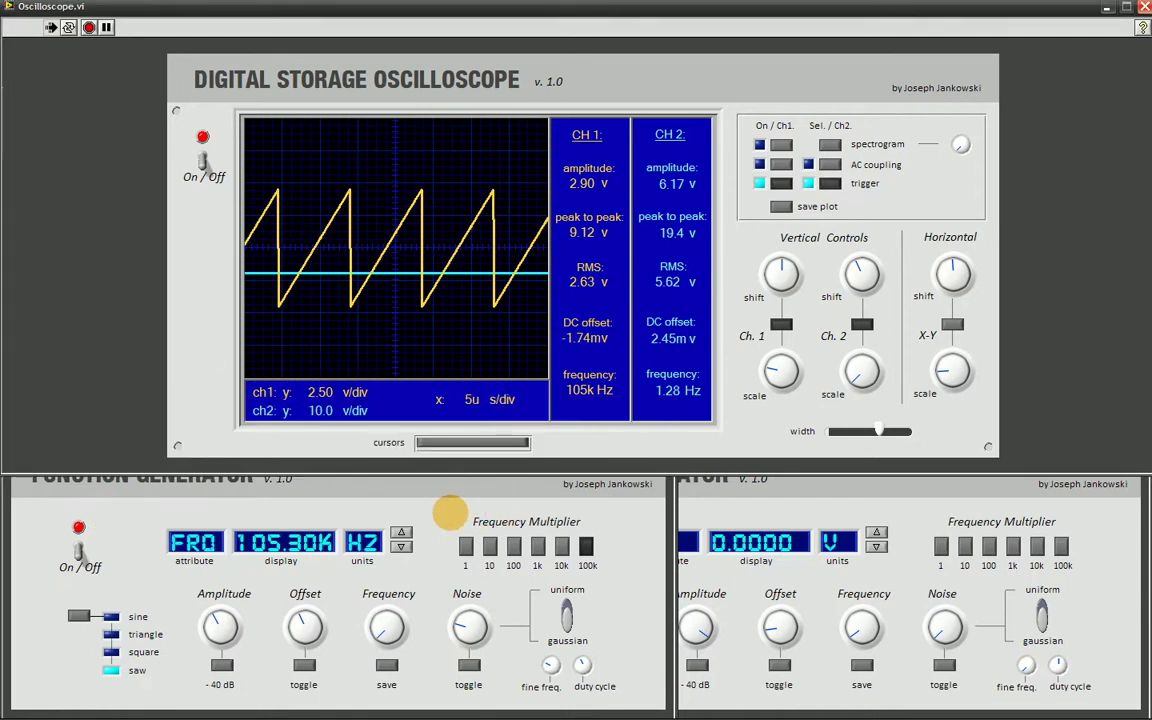
click(450, 513)
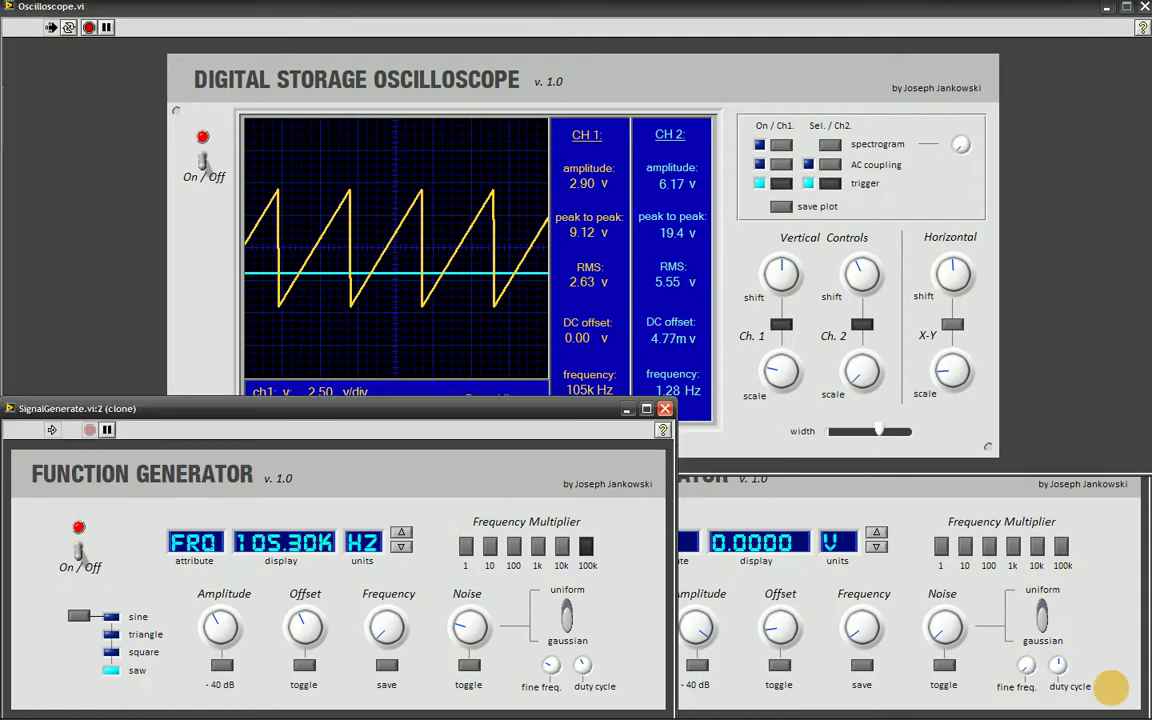
Step: Open the f.lux settings, disable its color adjustment for one hour, and return to the oscilloscope
mouse_move(1118, 712)
click(1078, 708)
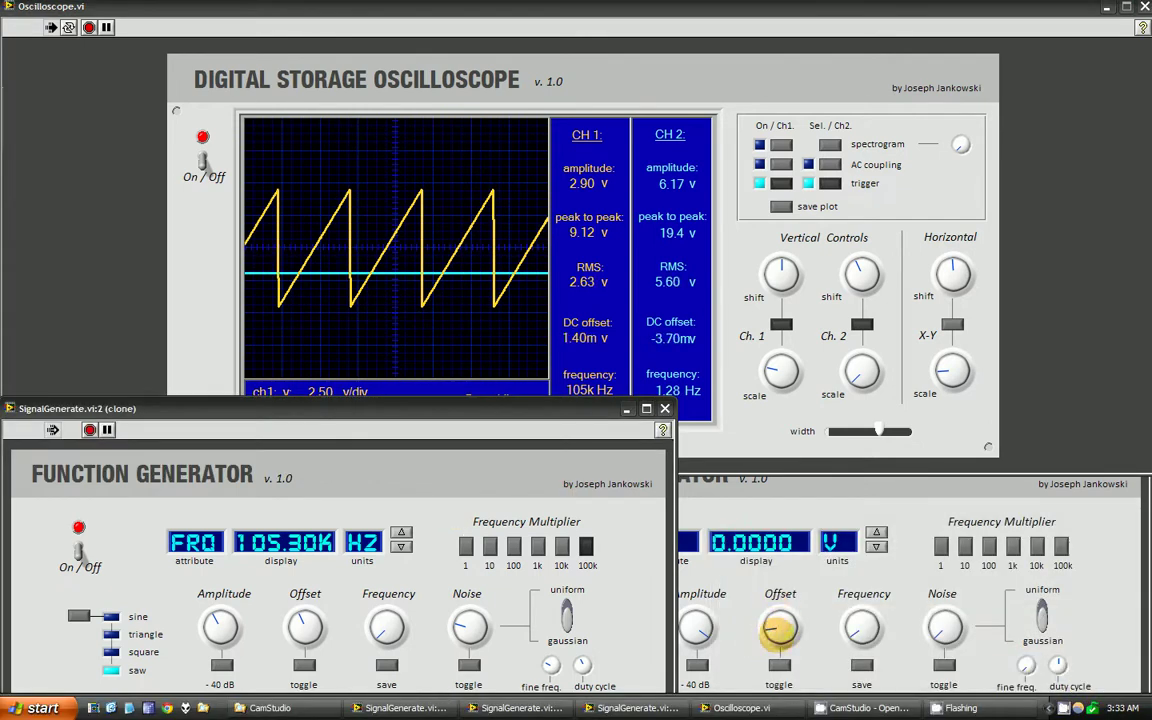
click(1078, 708)
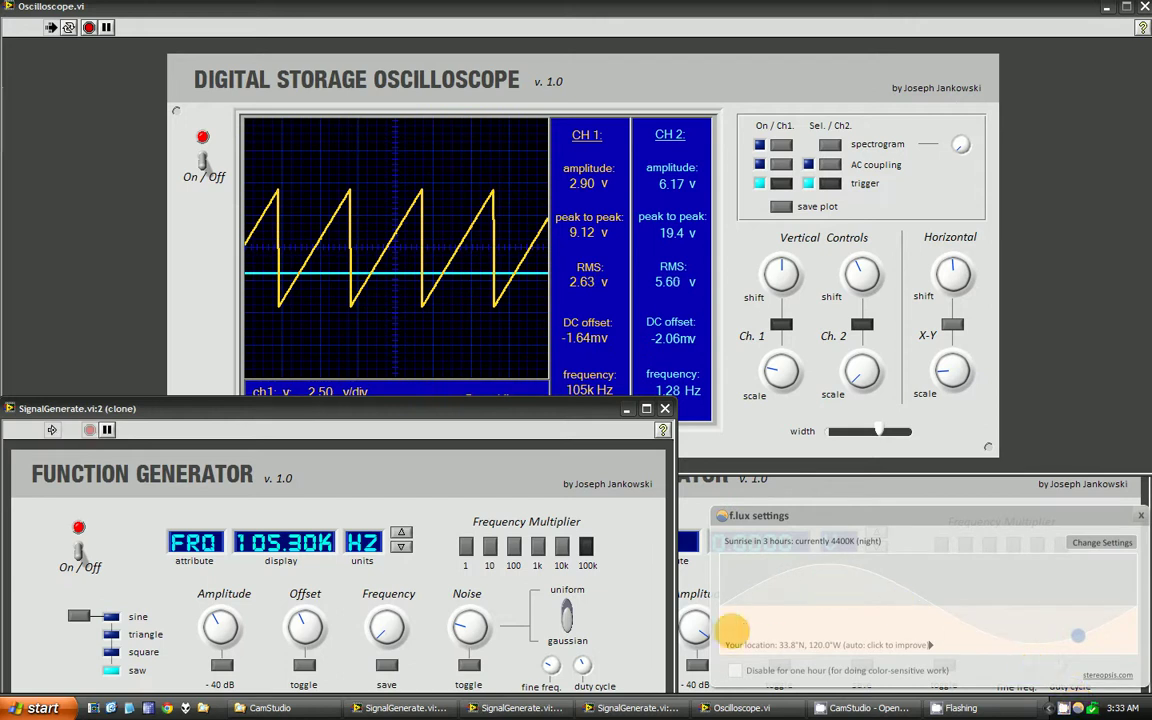
click(733, 670)
click(757, 707)
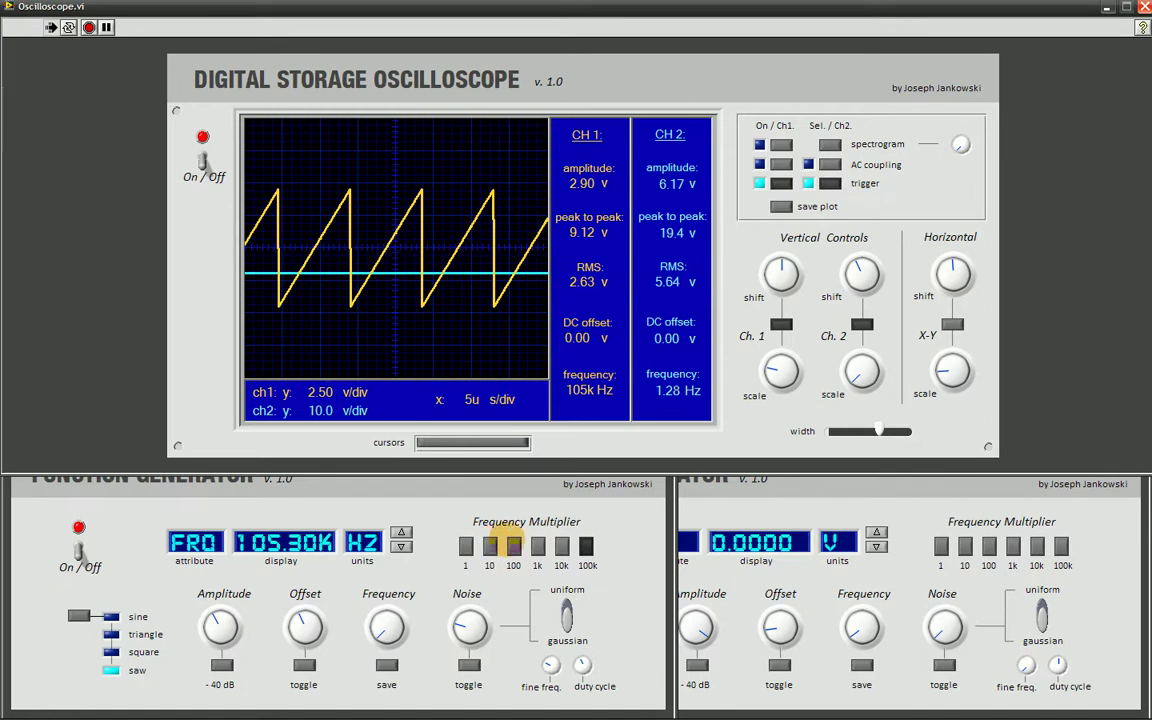
Step: Step the first generator's frequency multiplier through 100, 10, 100, 1k and 10k, and set it back to 100k
click(511, 545)
click(489, 545)
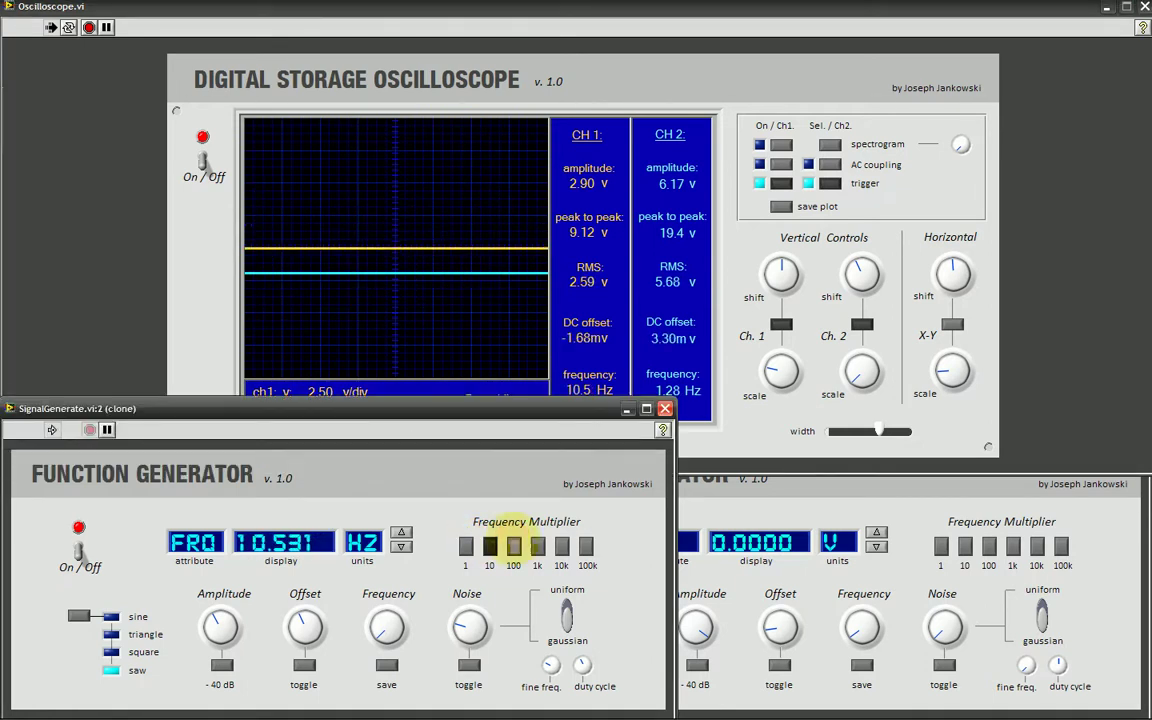
click(513, 545)
click(537, 545)
click(561, 545)
click(586, 545)
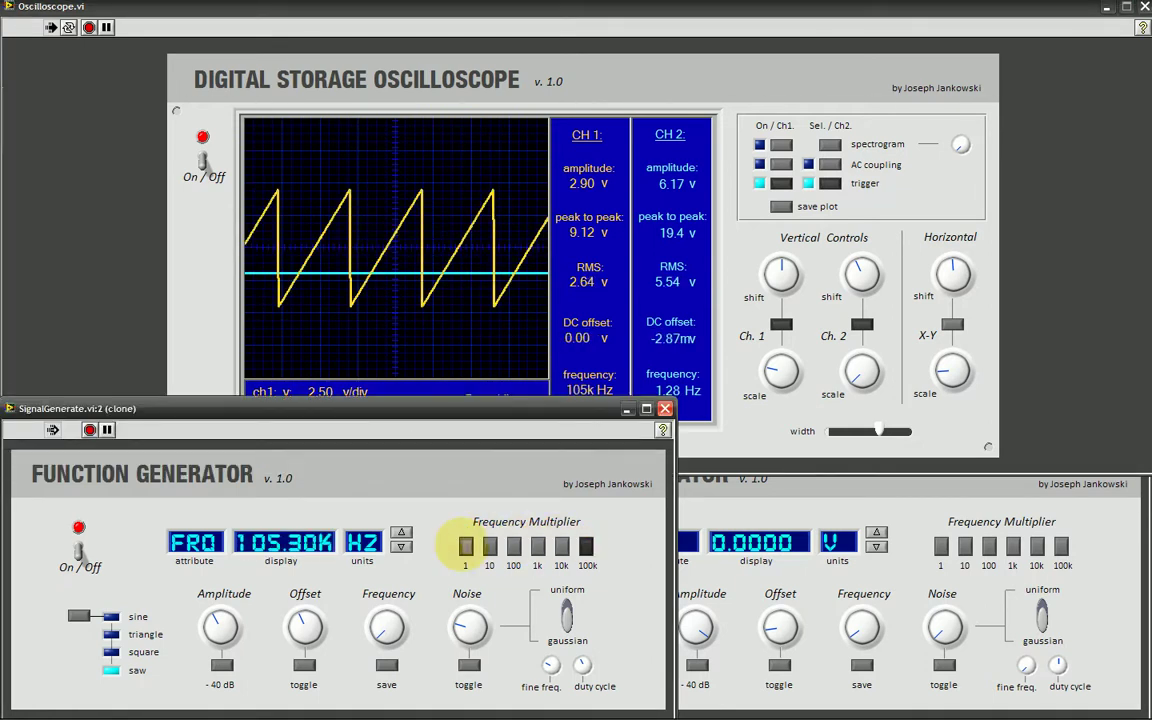
Step: Step the first generator's frequency multiplier between 1 and the higher ranges, including 10k, and leave it at 1
click(466, 545)
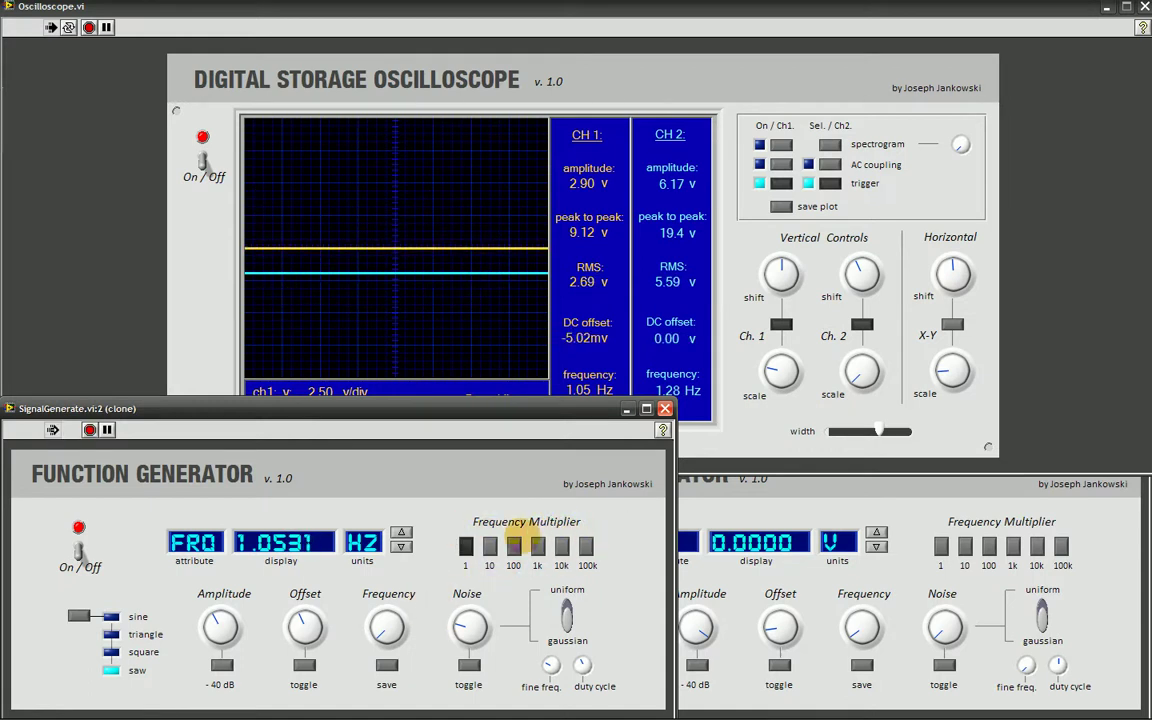
click(586, 545)
click(538, 545)
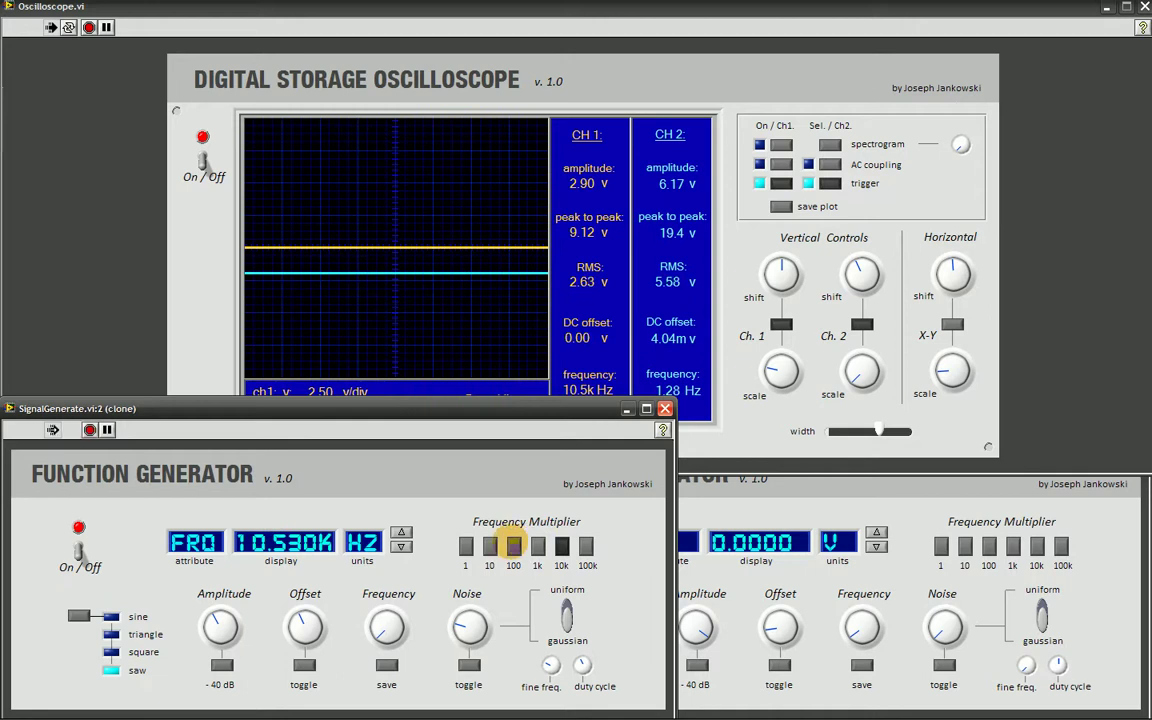
click(514, 545)
click(489, 545)
click(465, 545)
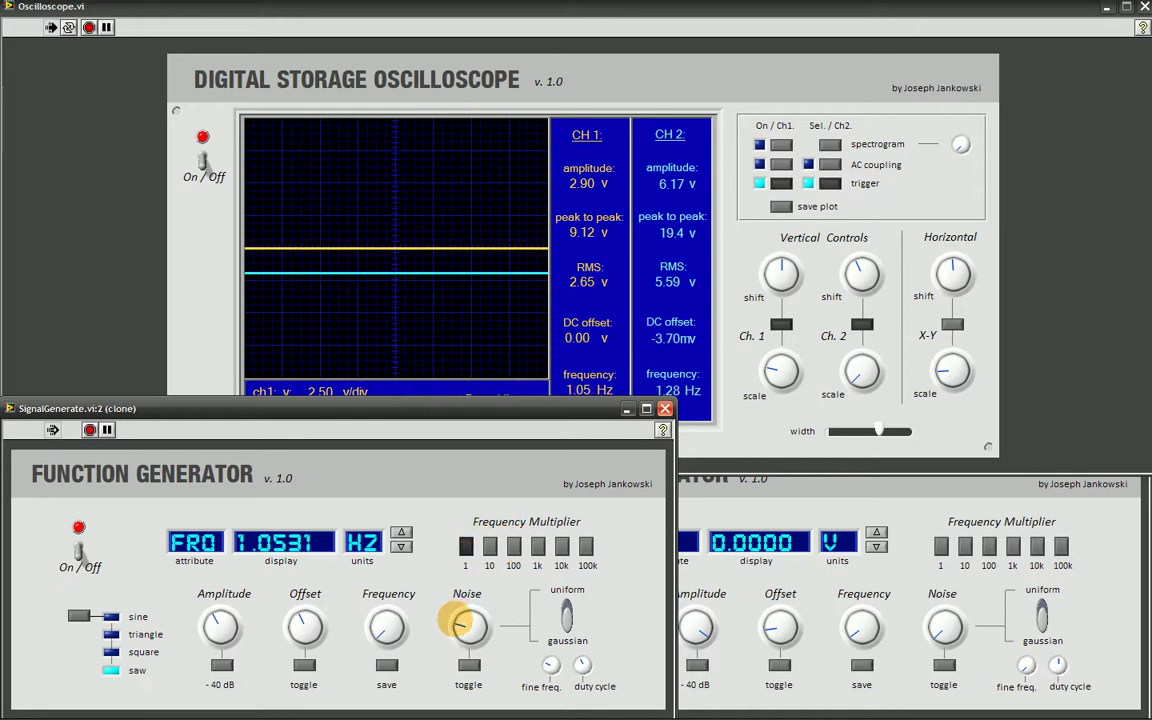
Step: Raise the first generator's frequency to 6.1960 Hz, turn it back down to 1.2361 Hz, and increase its amplitude to about 3.22 V
drag(386, 630, 445, 610)
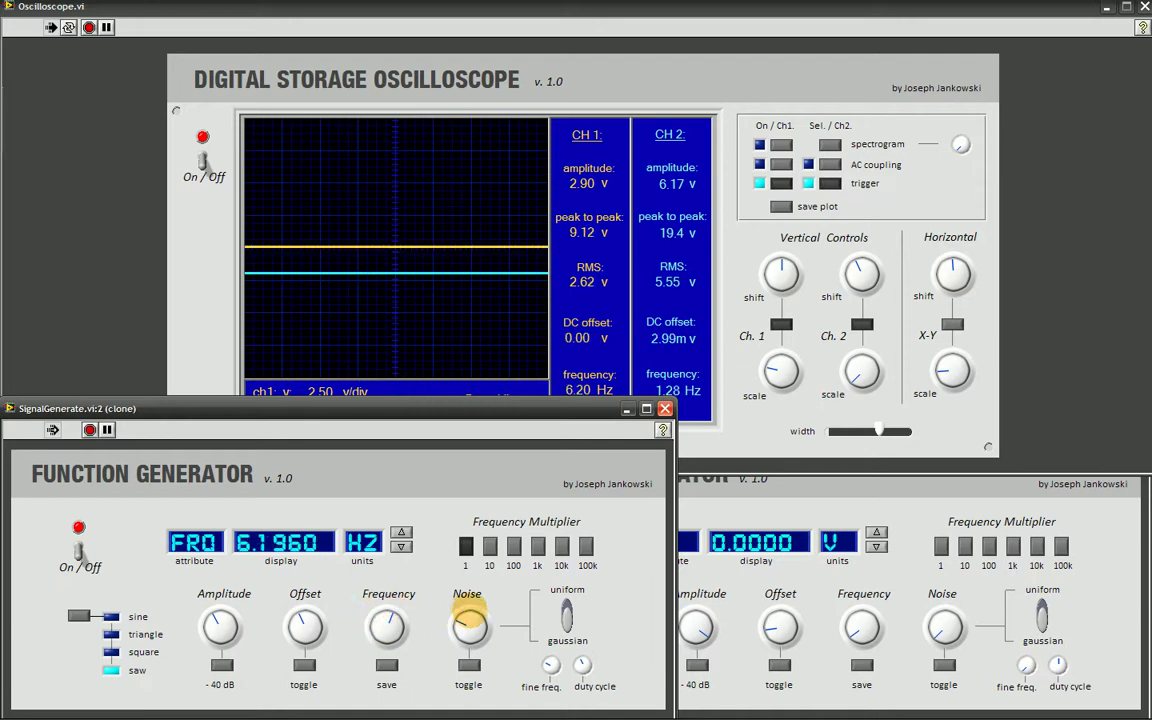
drag(222, 620, 227, 617)
drag(314, 616, 332, 614)
drag(402, 620, 465, 607)
Step: Set the oscilloscope's timebase to 500 ms/div and turn the horizontal shift down to its low end
drag(943, 371, 975, 372)
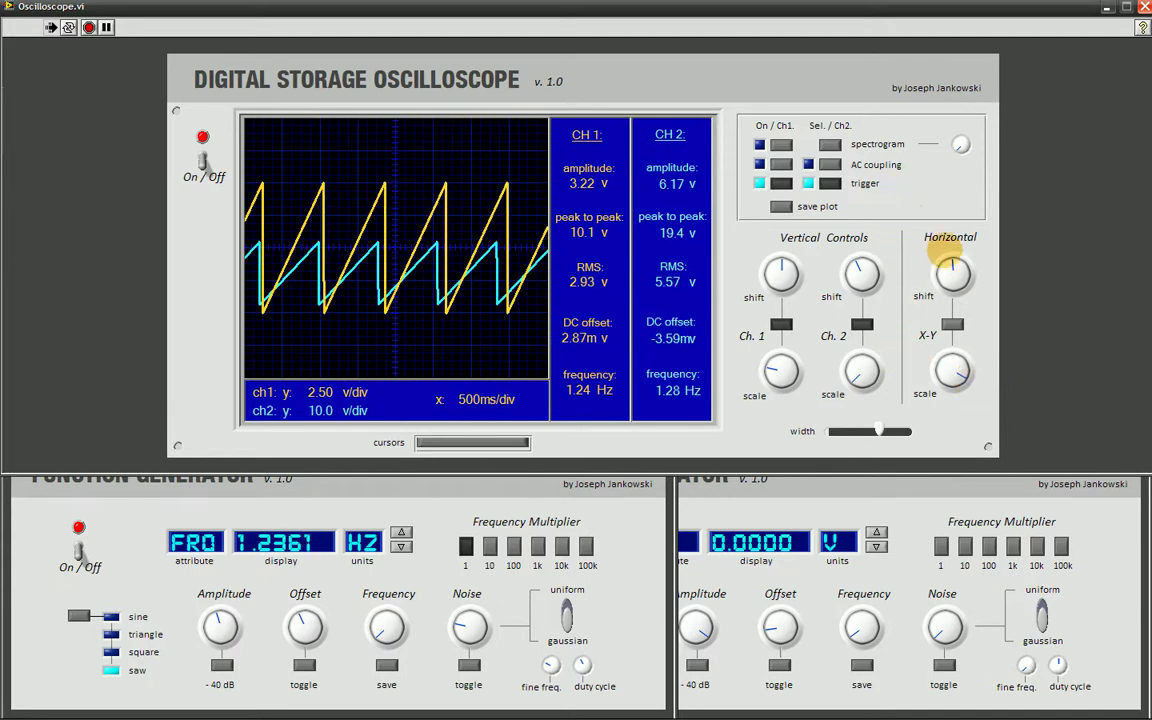
drag(952, 371, 945, 340)
drag(945, 280, 925, 293)
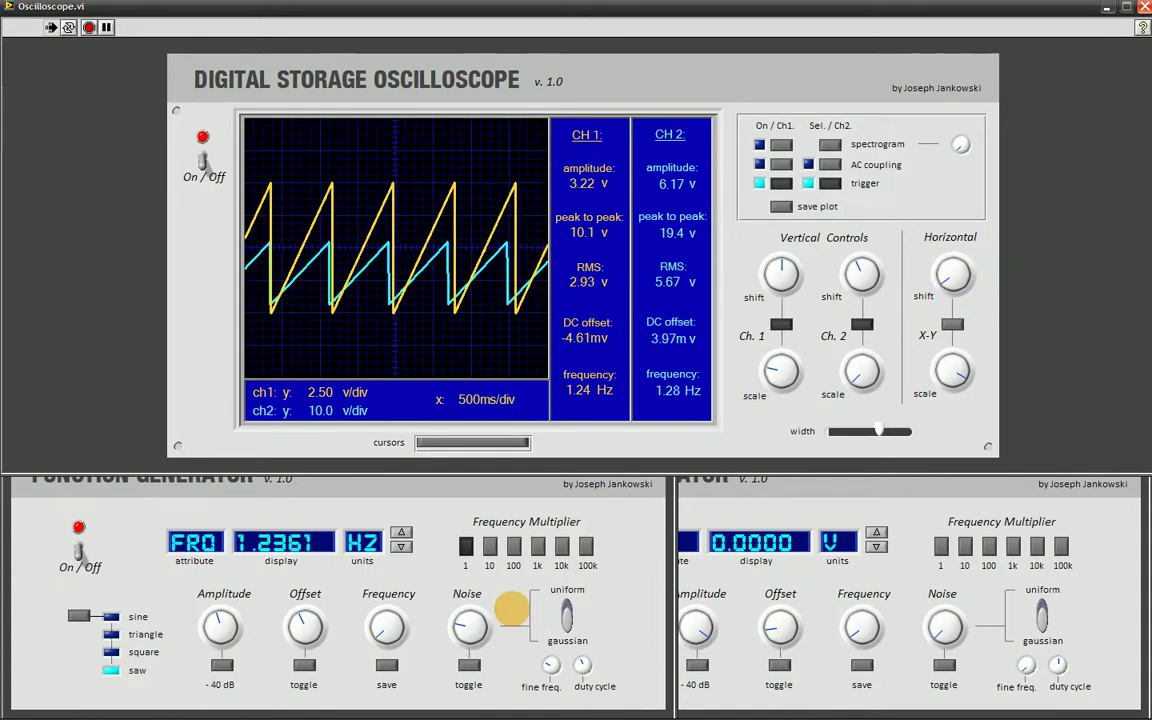
Step: Bring the second function generator's window in front of the first one, with the whole oscilloscope panel above them
click(432, 585)
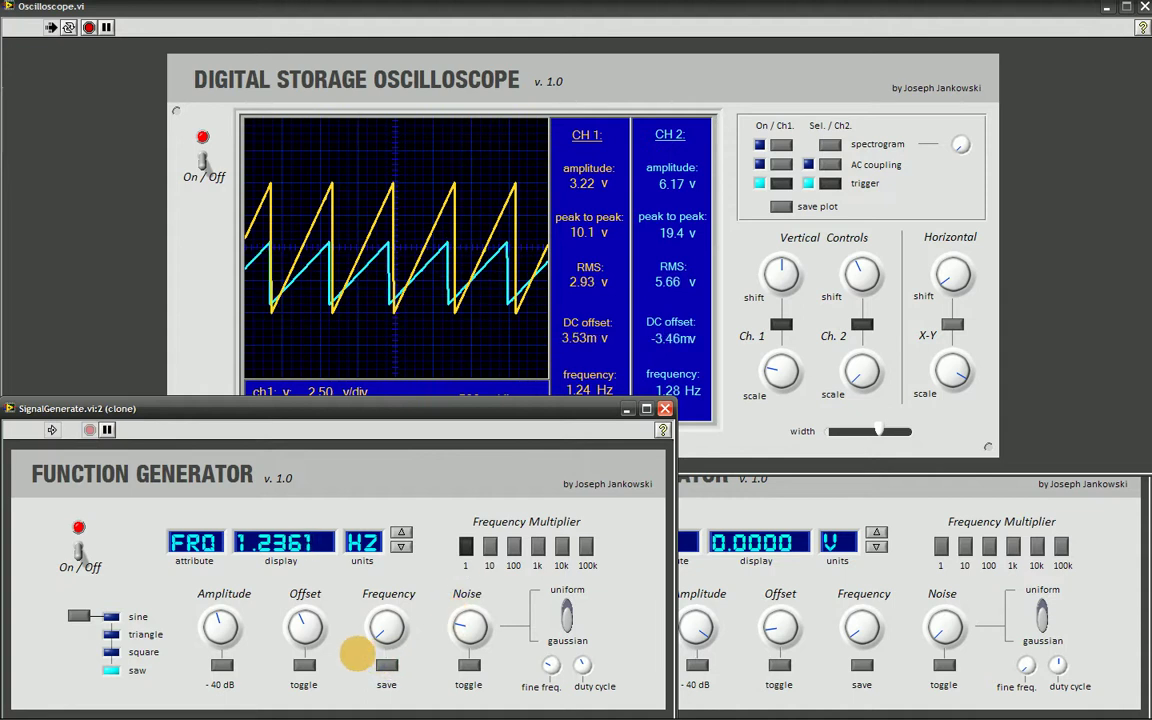
click(368, 374)
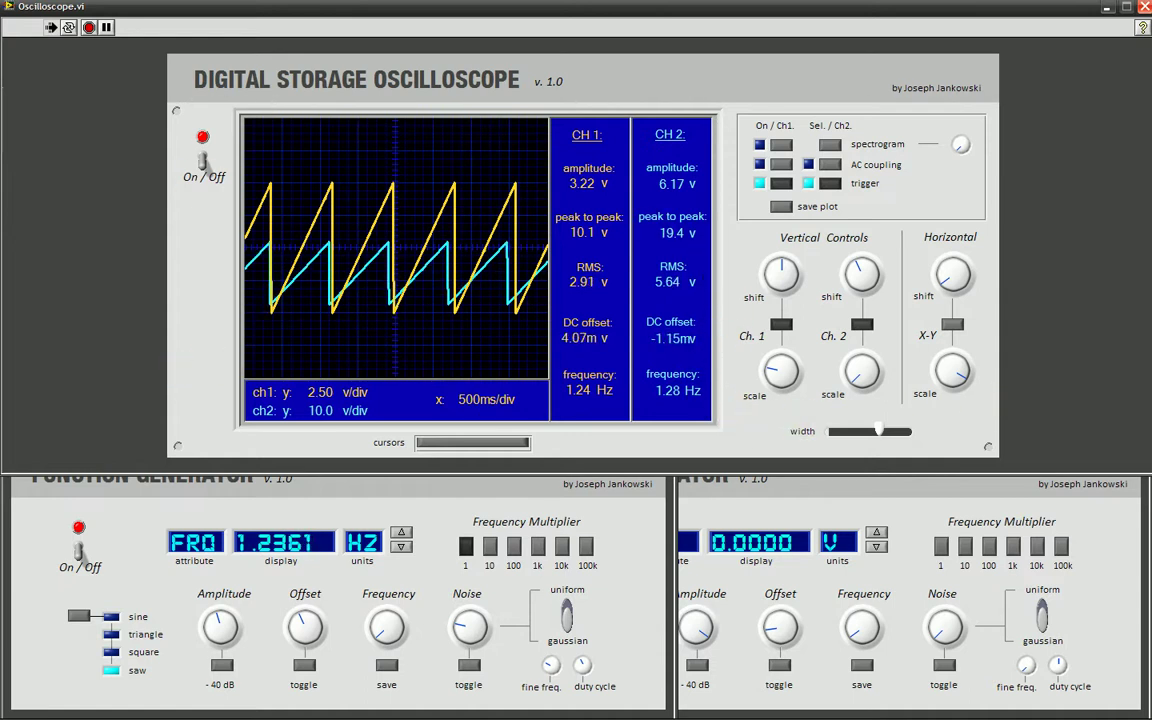
click(993, 490)
key(alt+Tab)
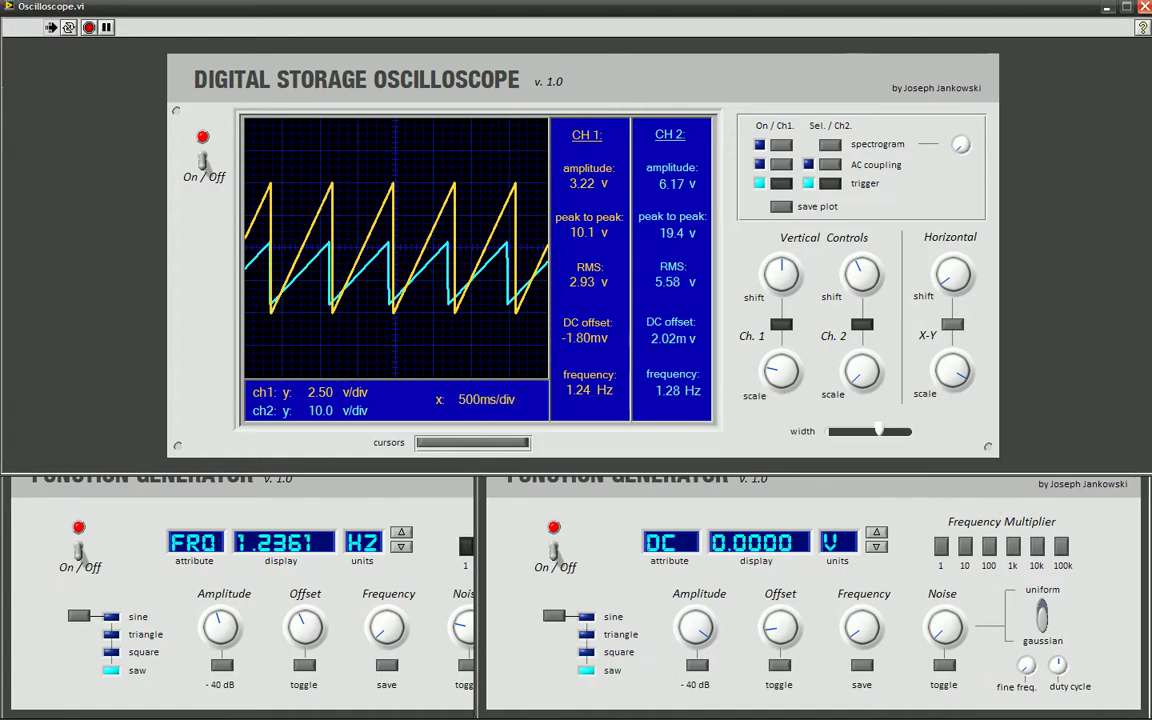